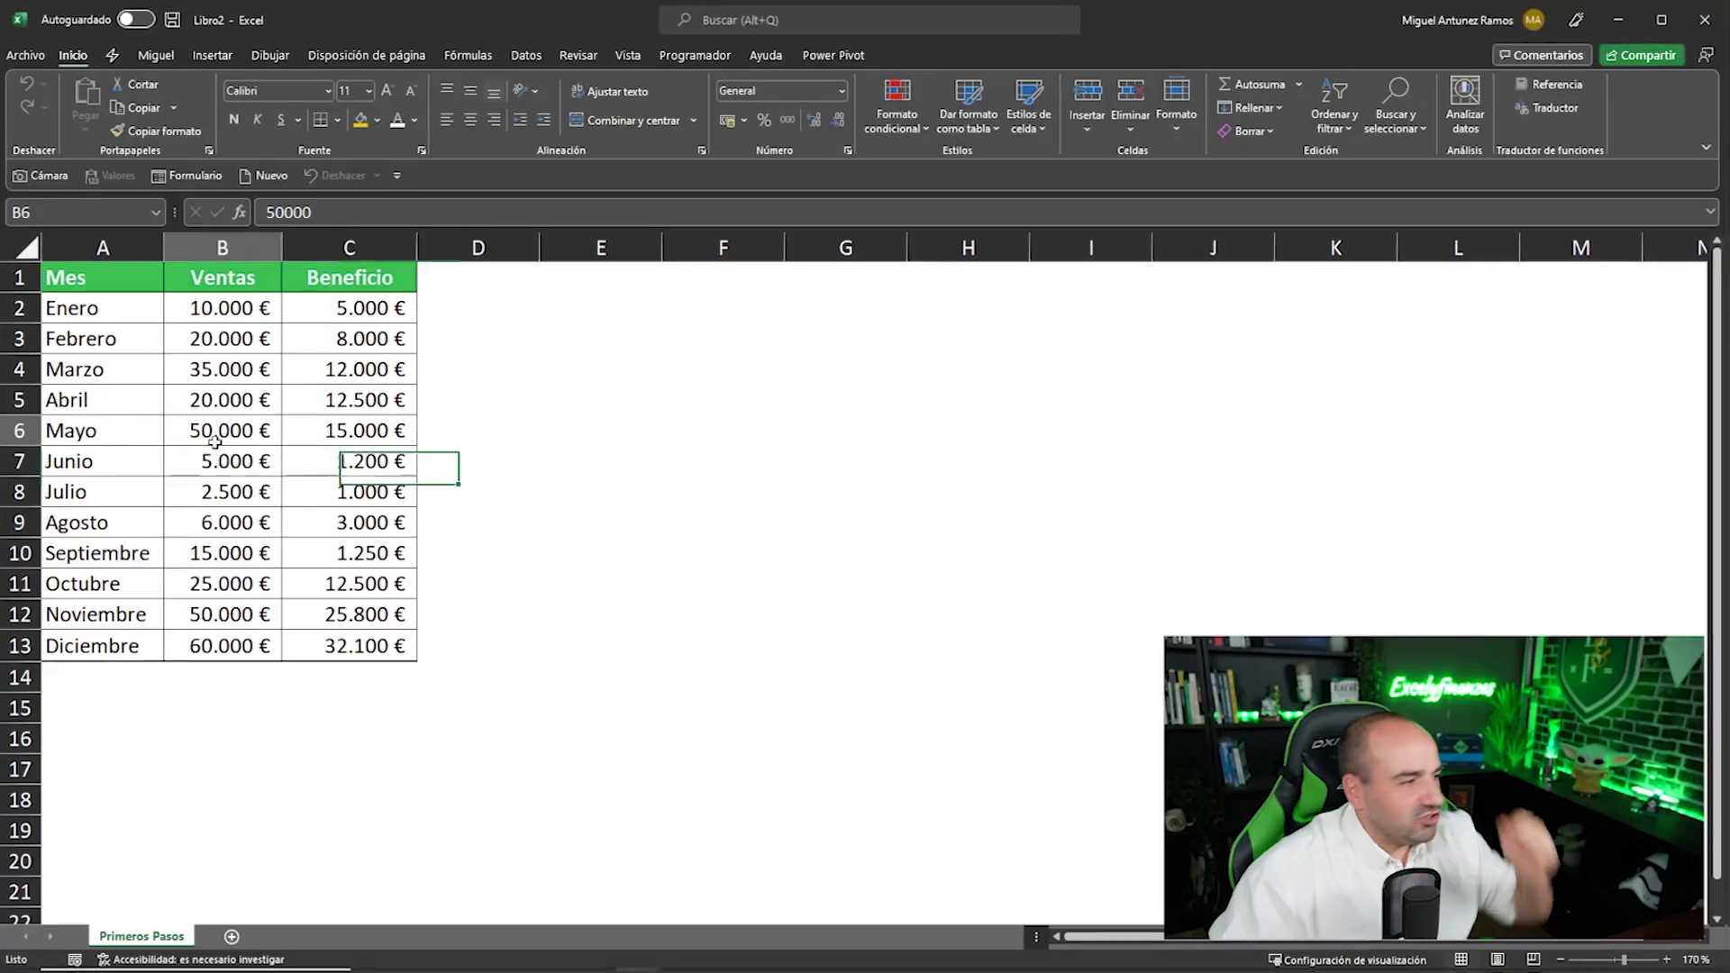
# Step: Insert a clustered column chart from the monthly Ventas and Beneficio table
pyautogui.click(224, 441)
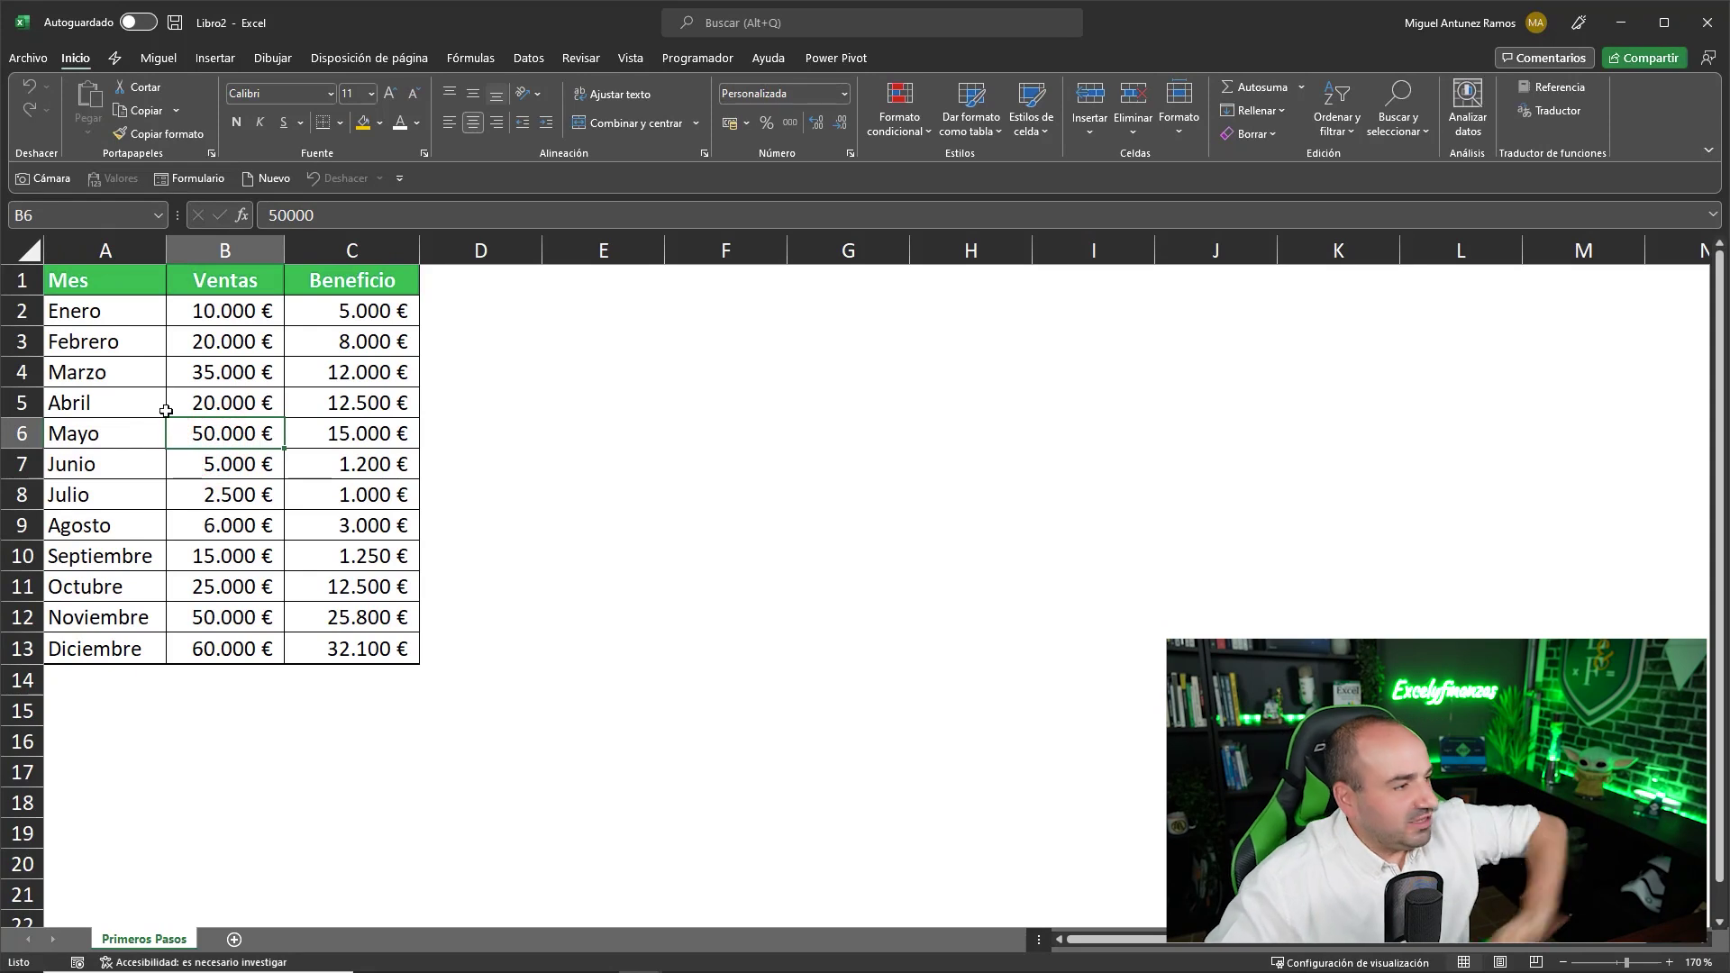
pyautogui.moveTo(112, 276); pyautogui.dragTo(116, 547)
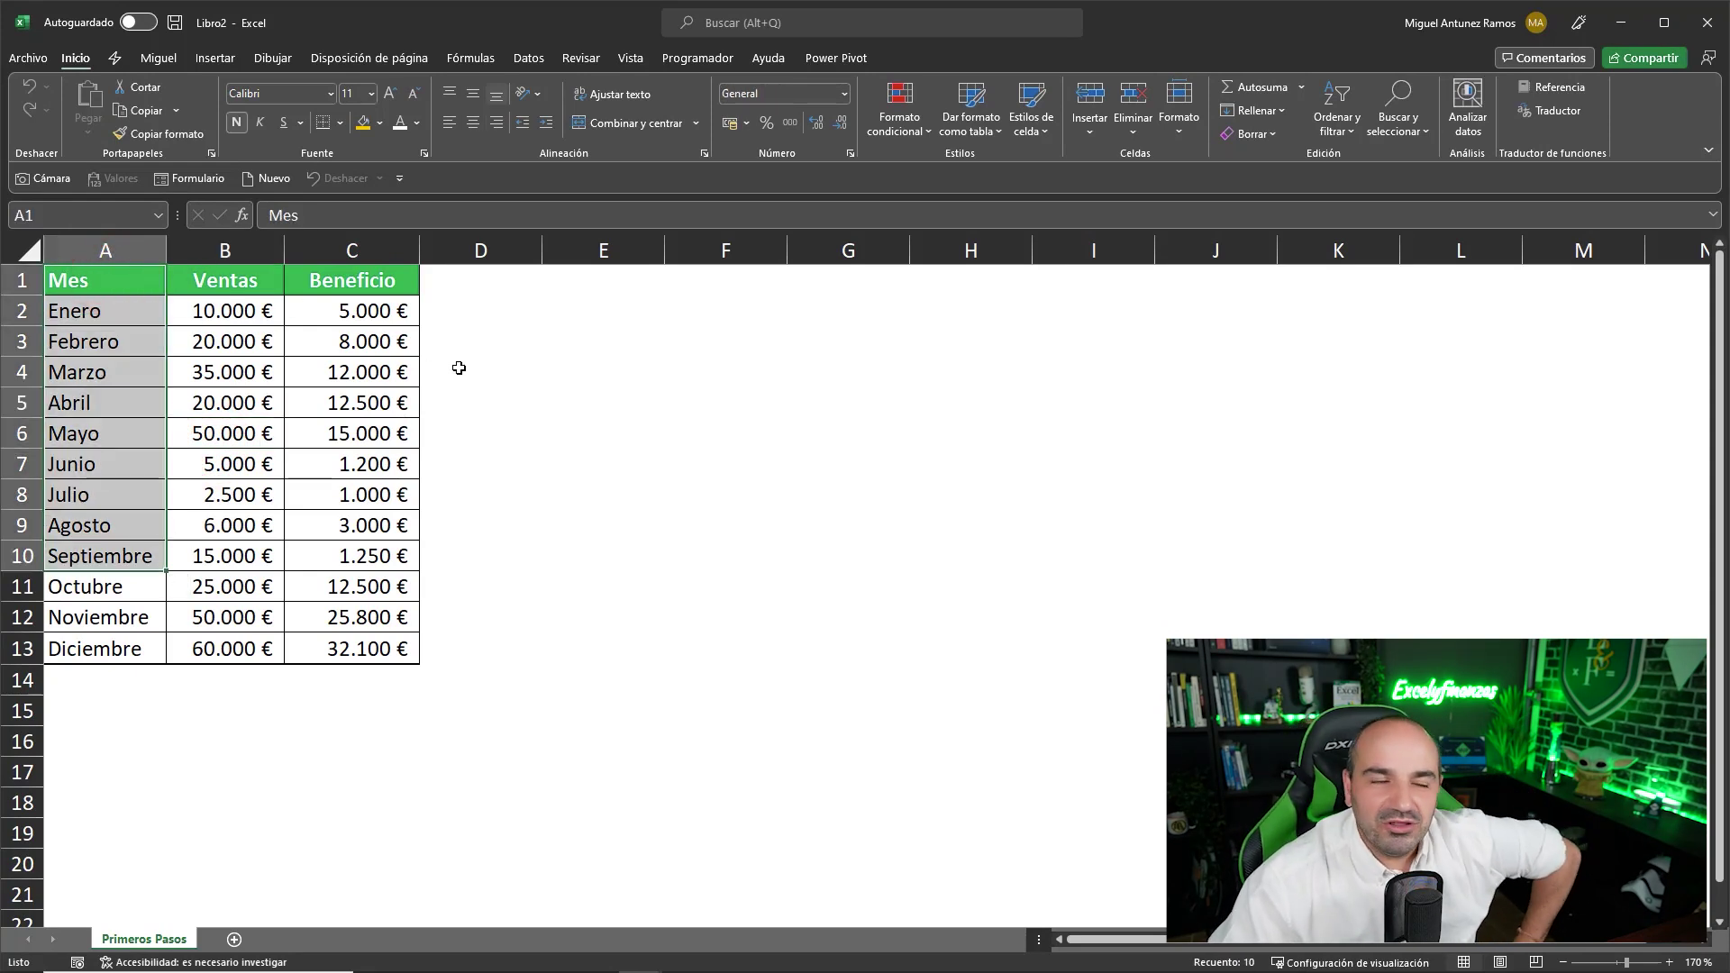
pyautogui.click(227, 428)
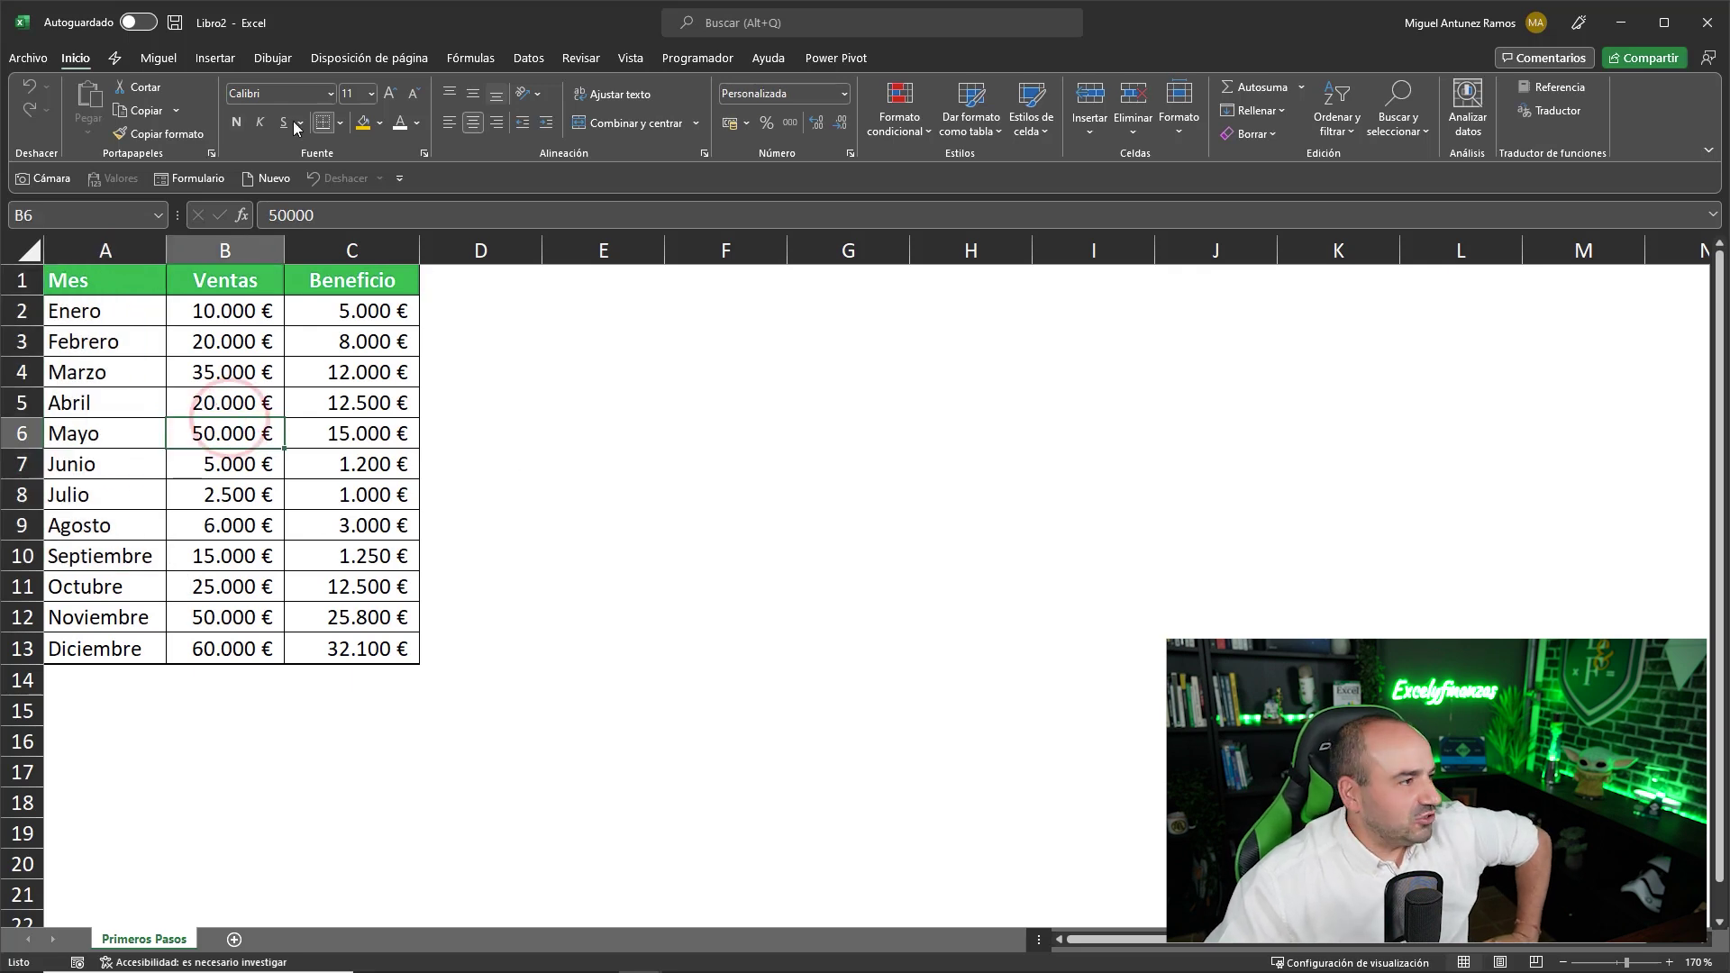
pyautogui.click(214, 58)
pyautogui.click(737, 88)
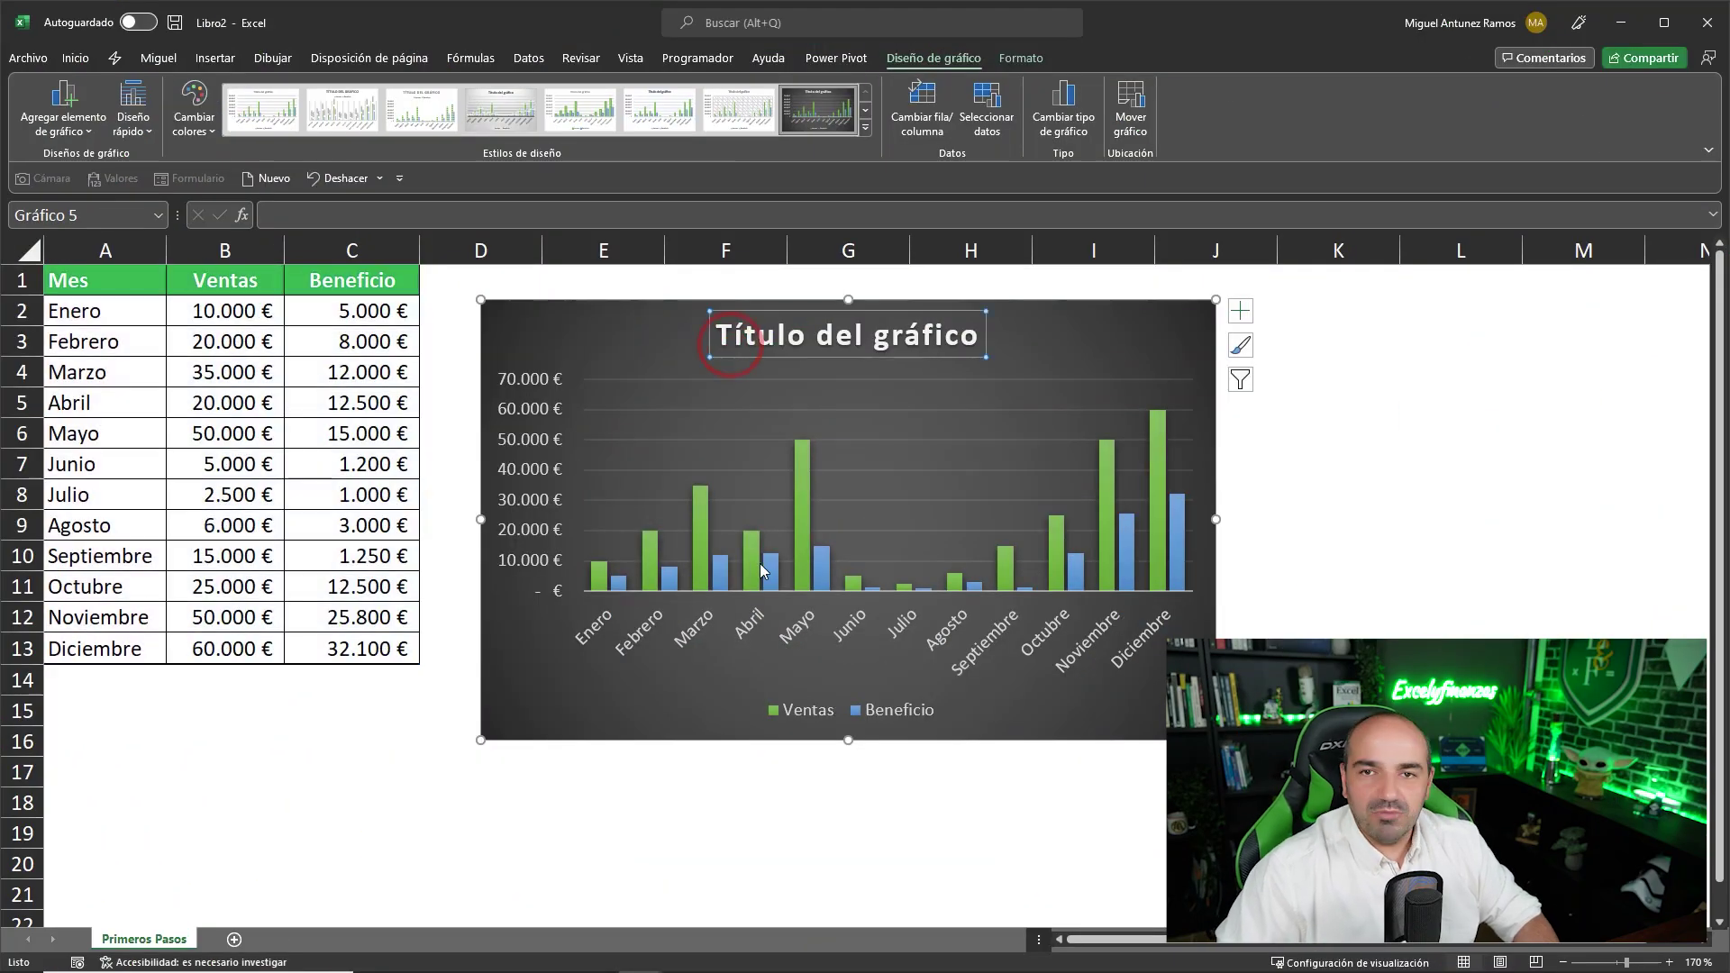
# Step: Delete the chart title and hide column C, which holds Beneficio
pyautogui.press('Delete')
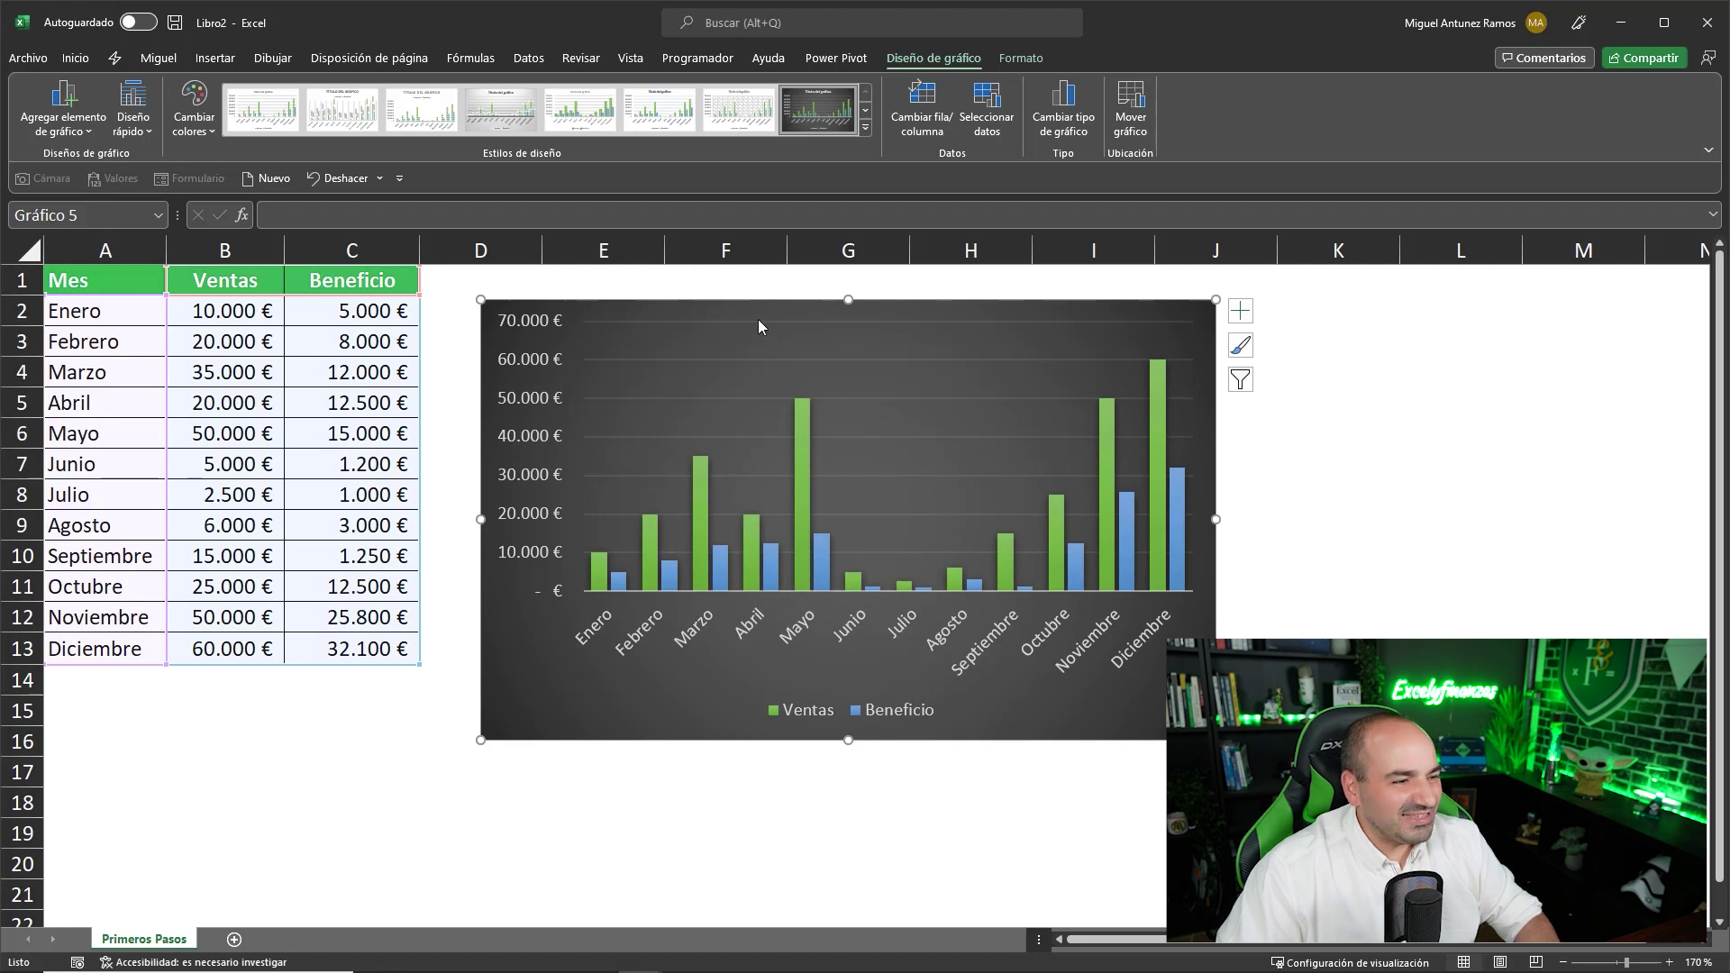
pyautogui.click(402, 247)
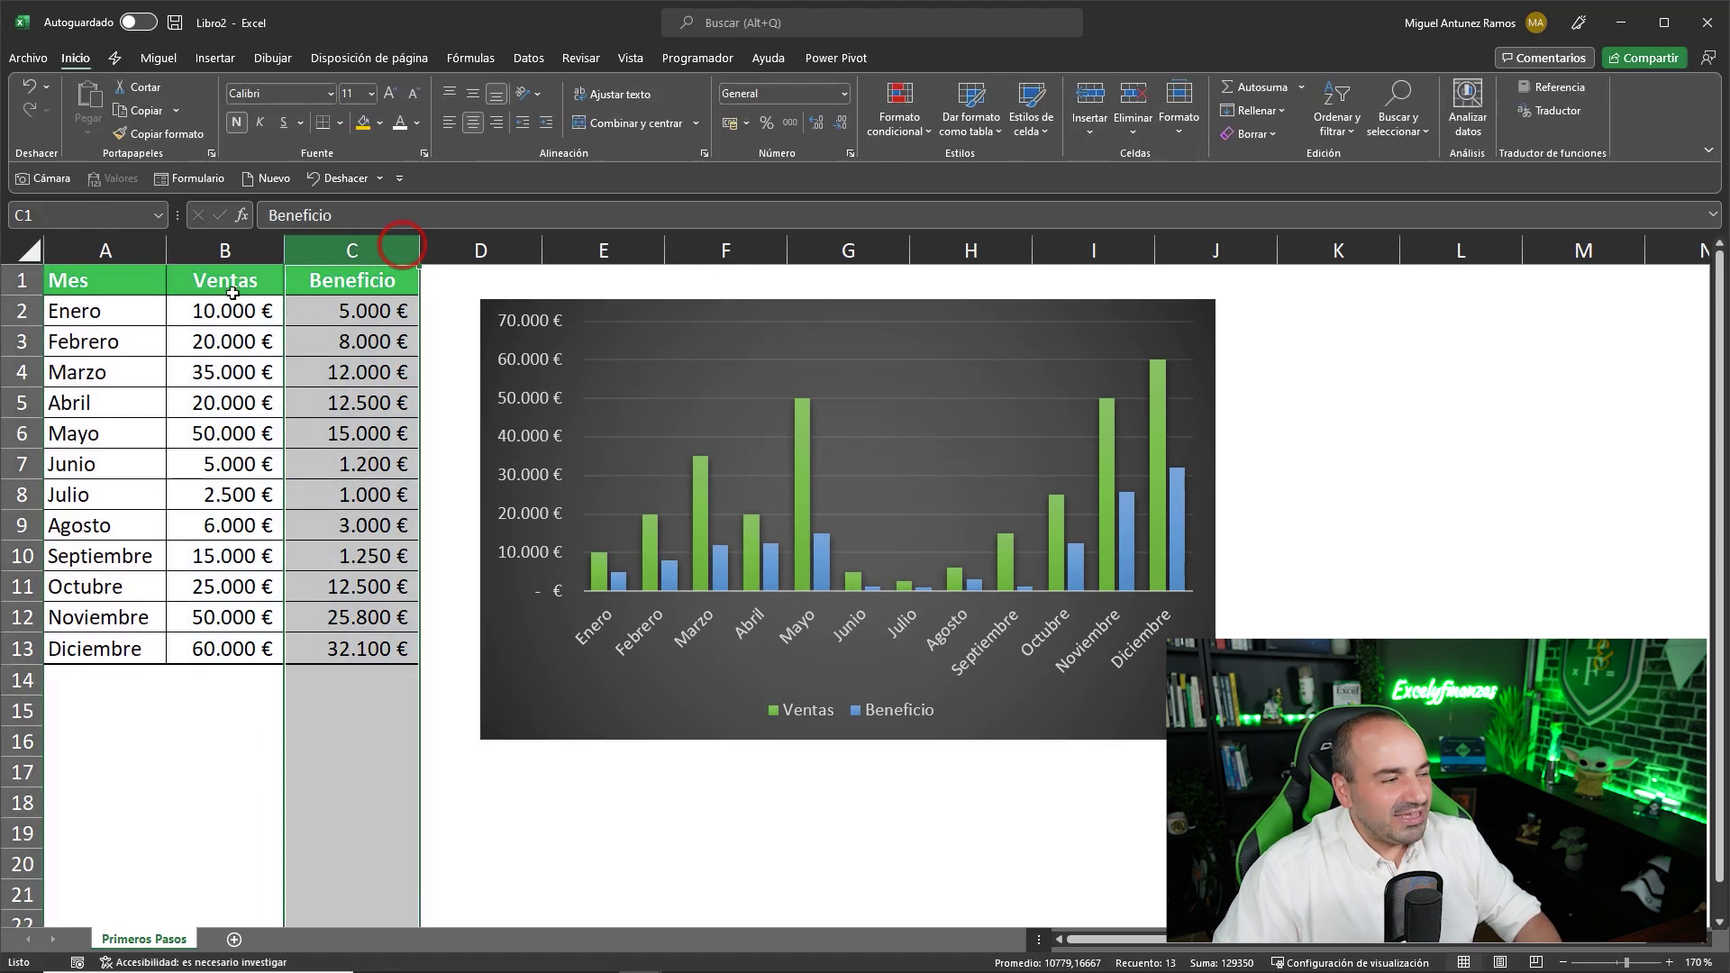
pyautogui.rightClick(357, 247)
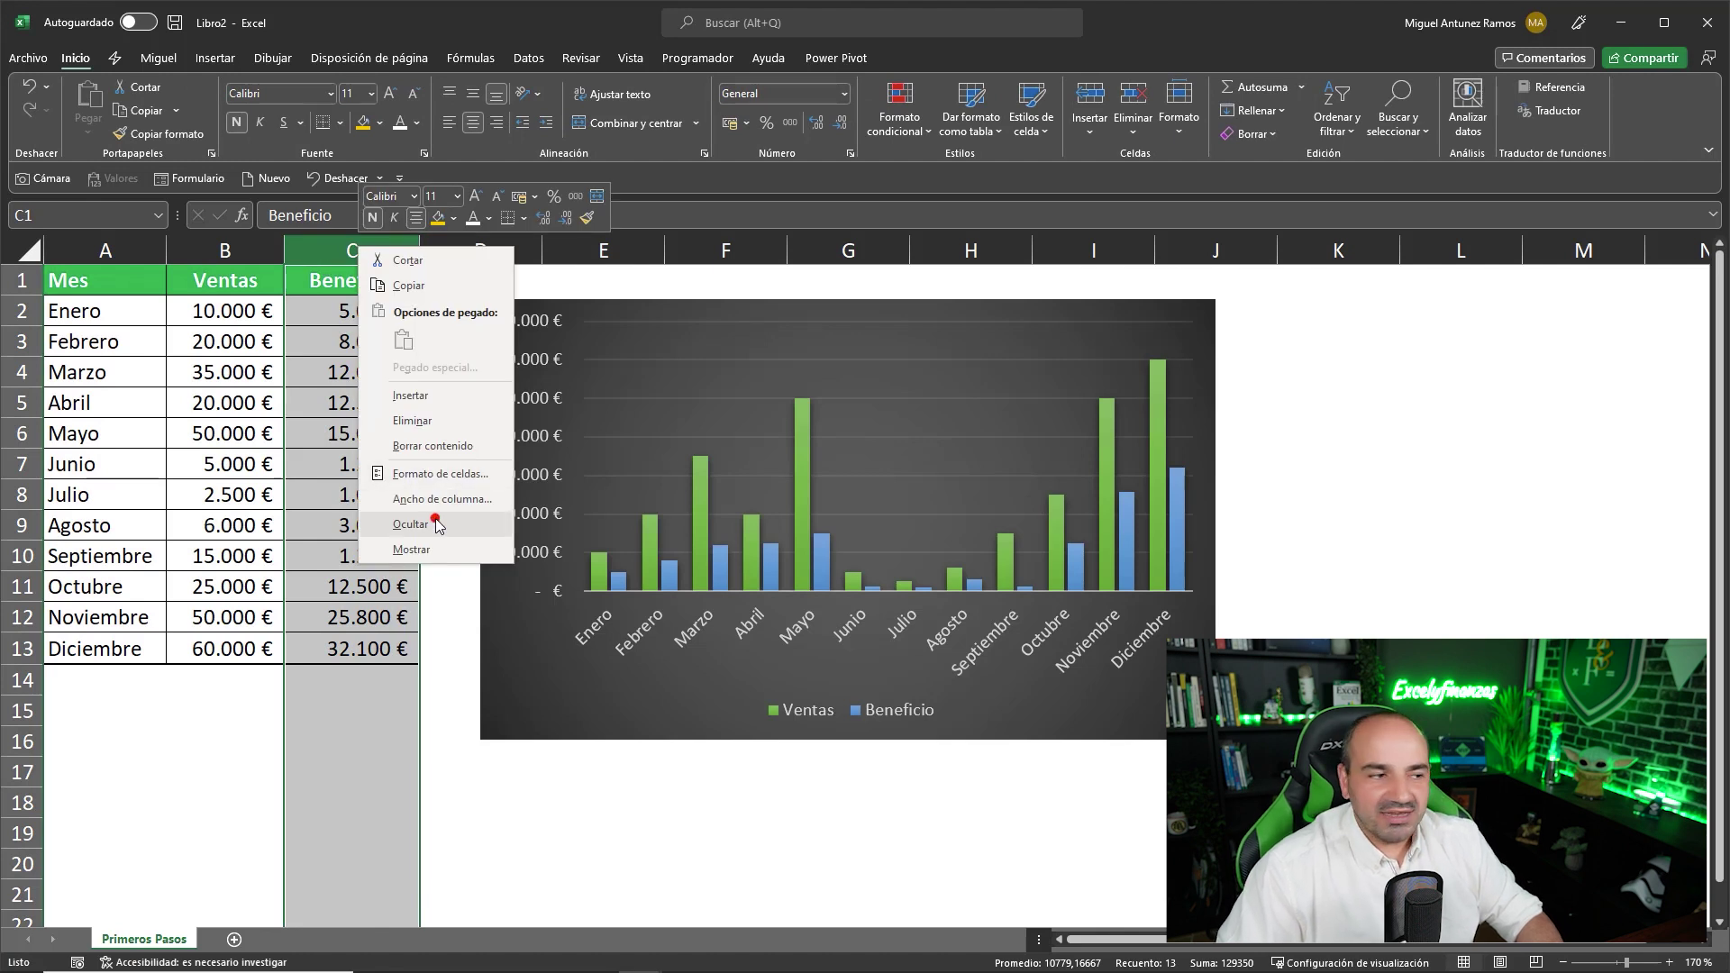
pyautogui.click(436, 524)
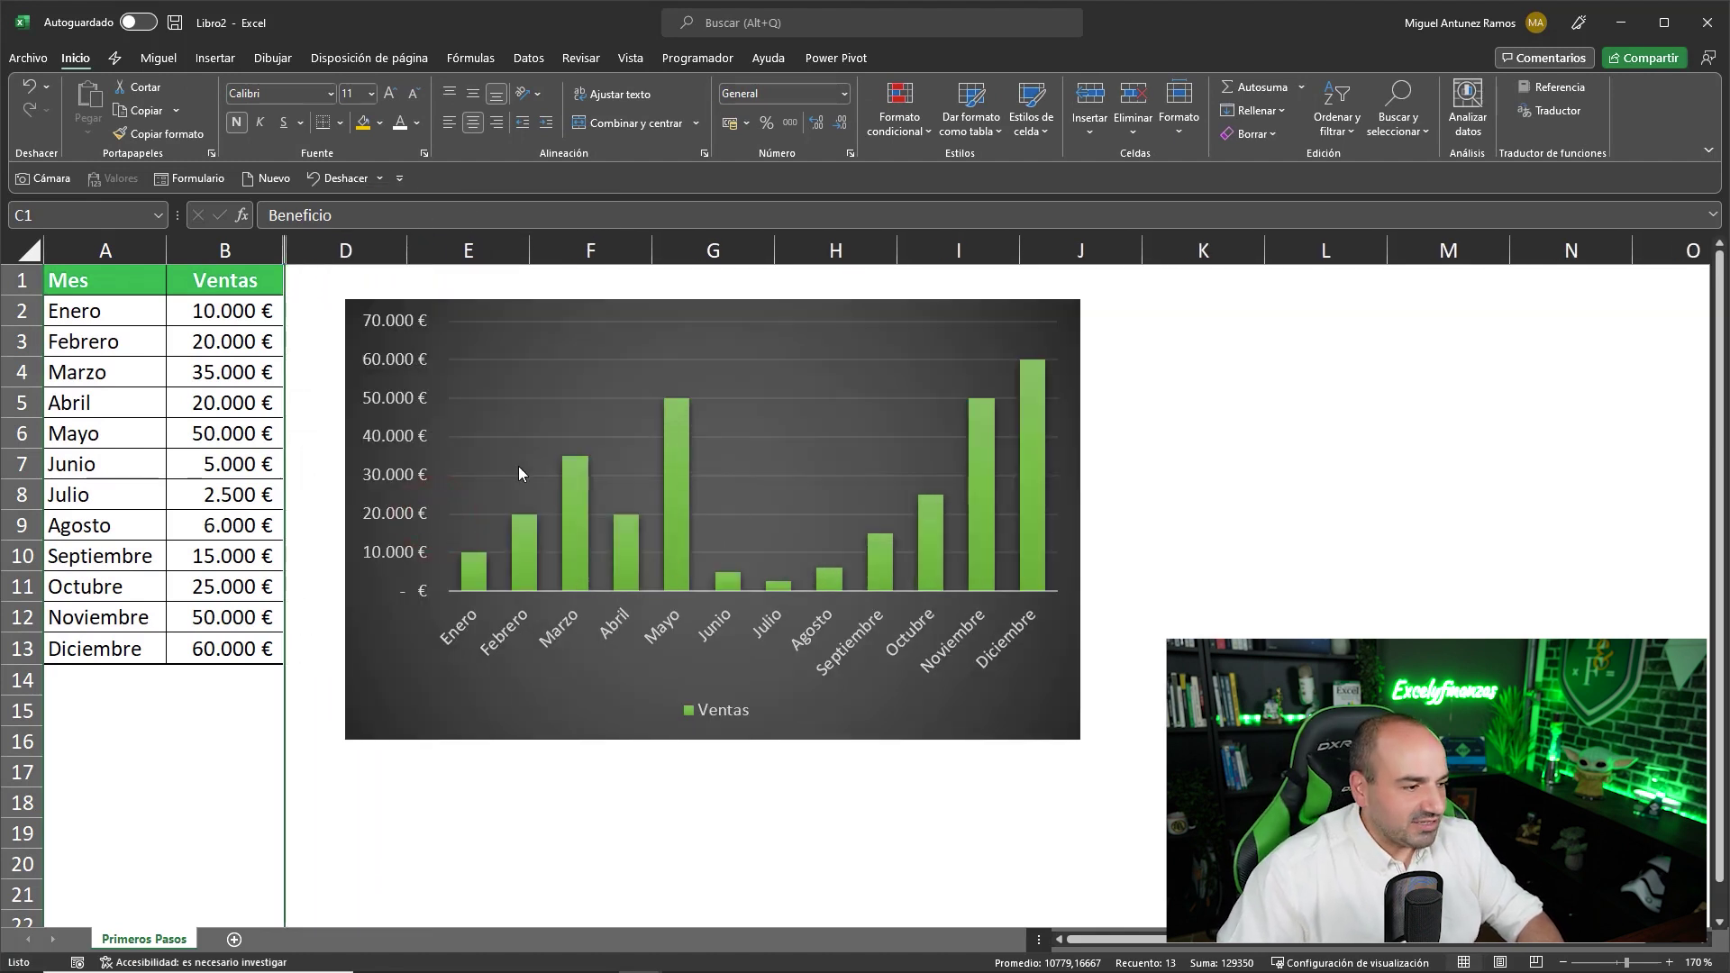
pyautogui.click(29, 86)
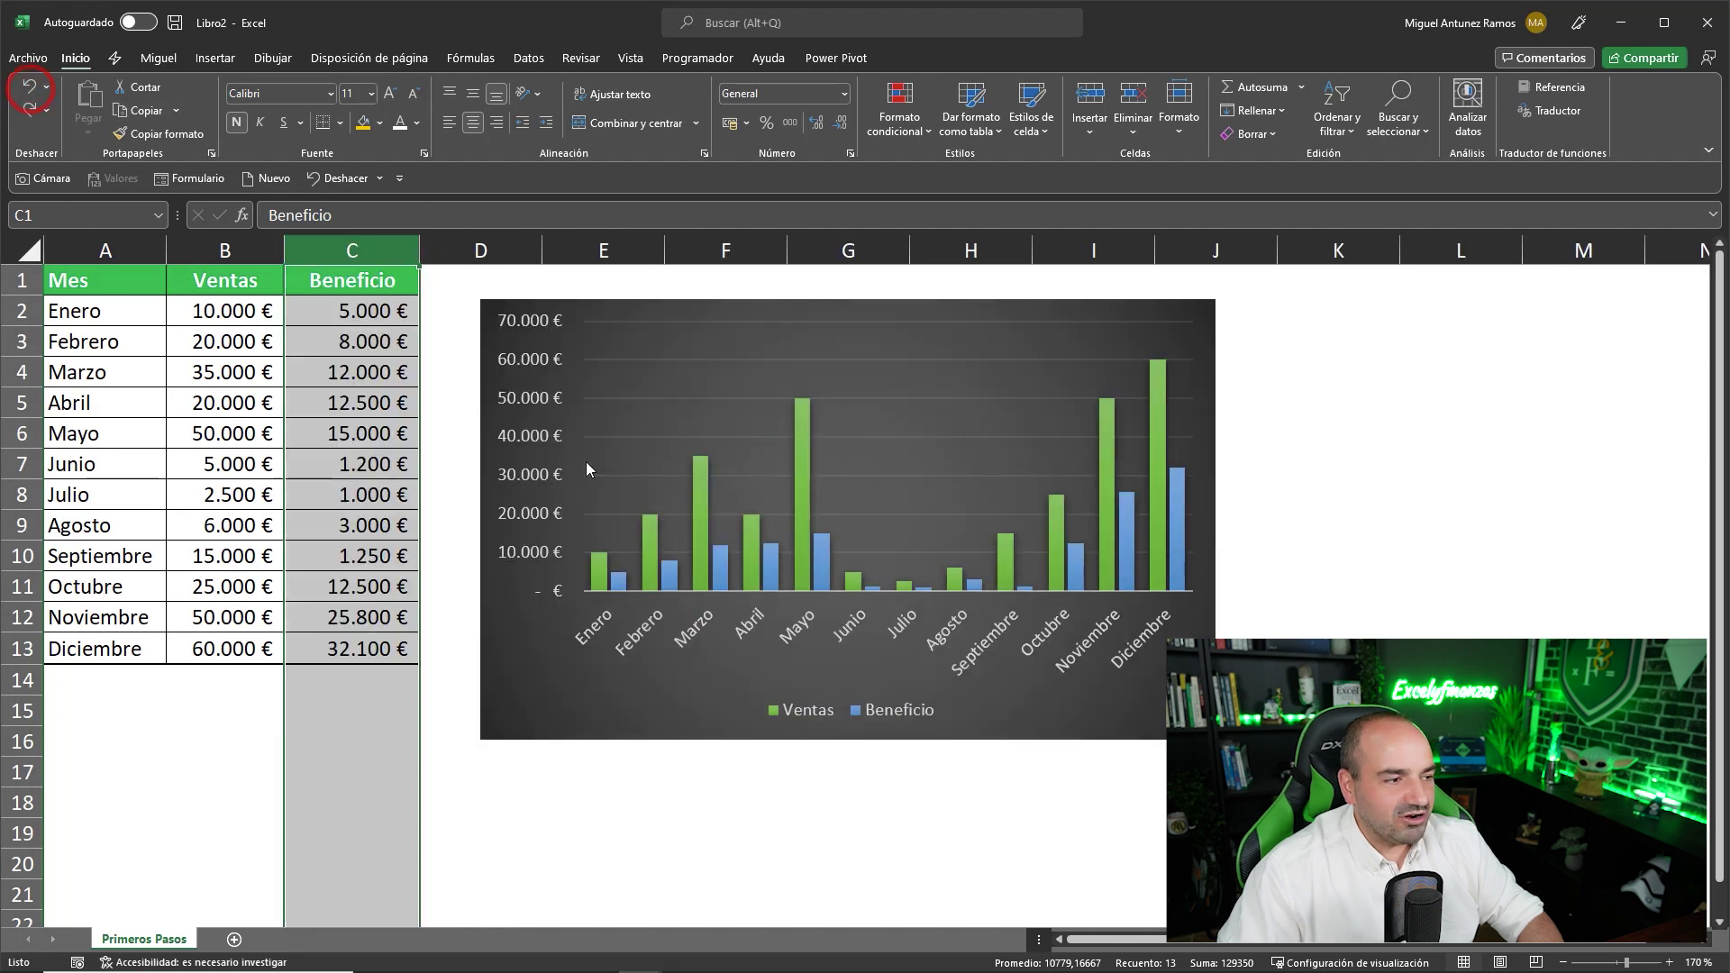
pyautogui.rightClick(363, 248)
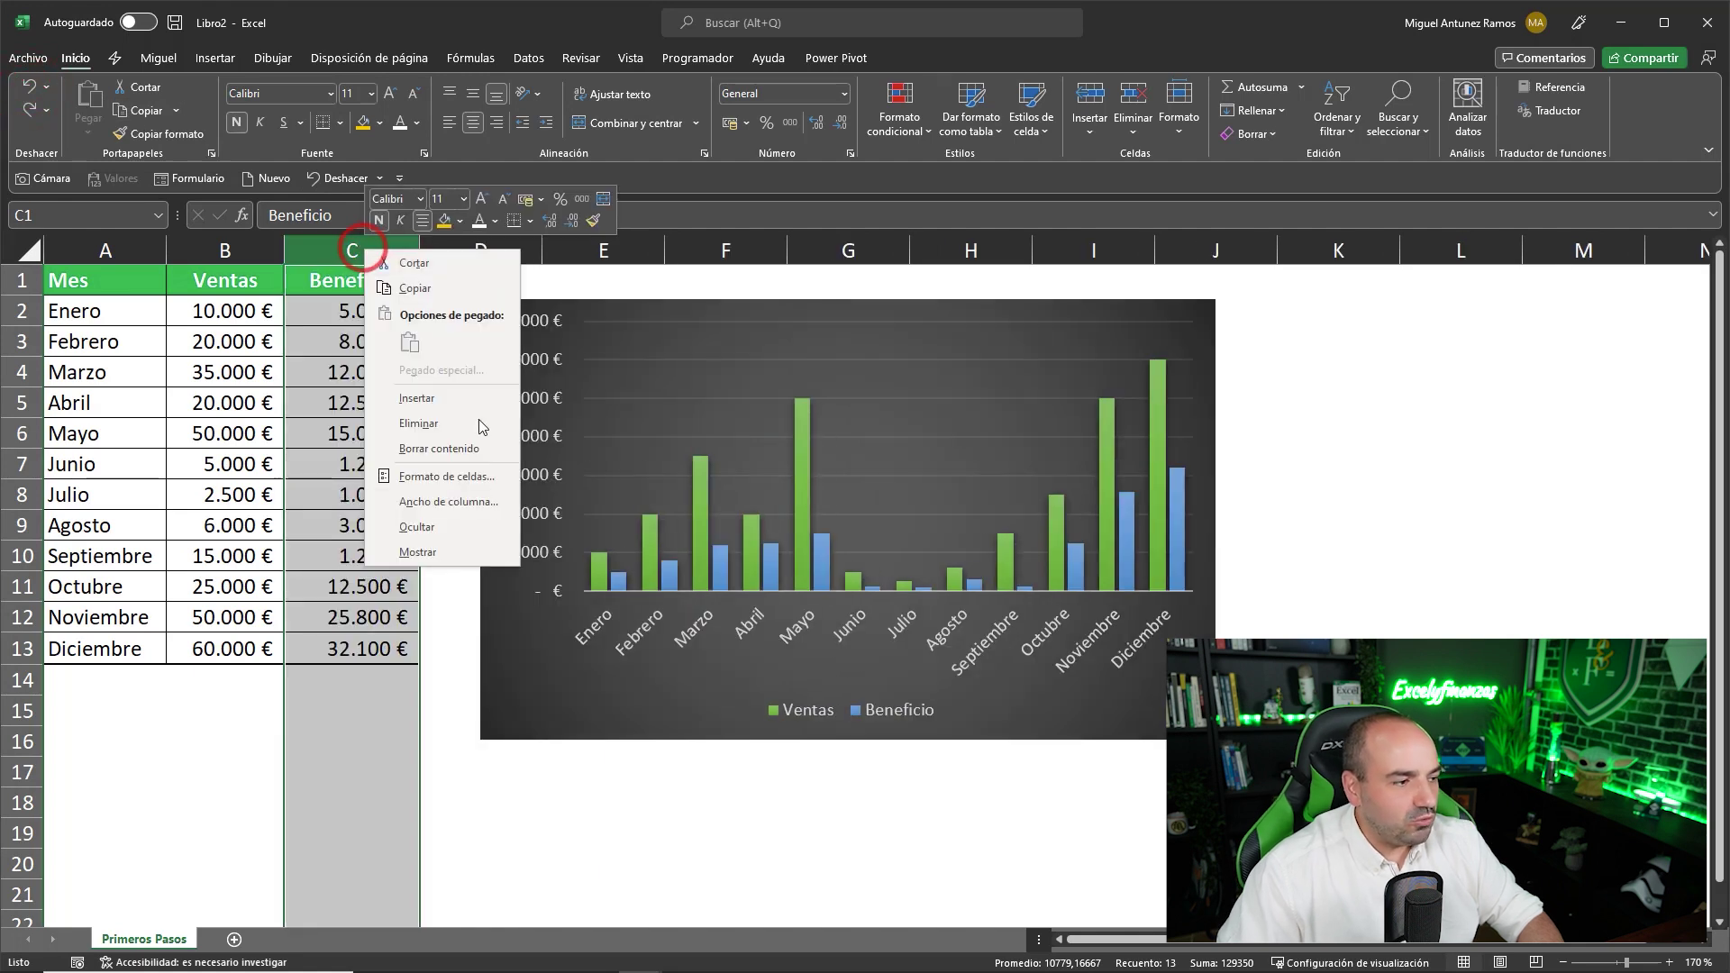
pyautogui.click(473, 522)
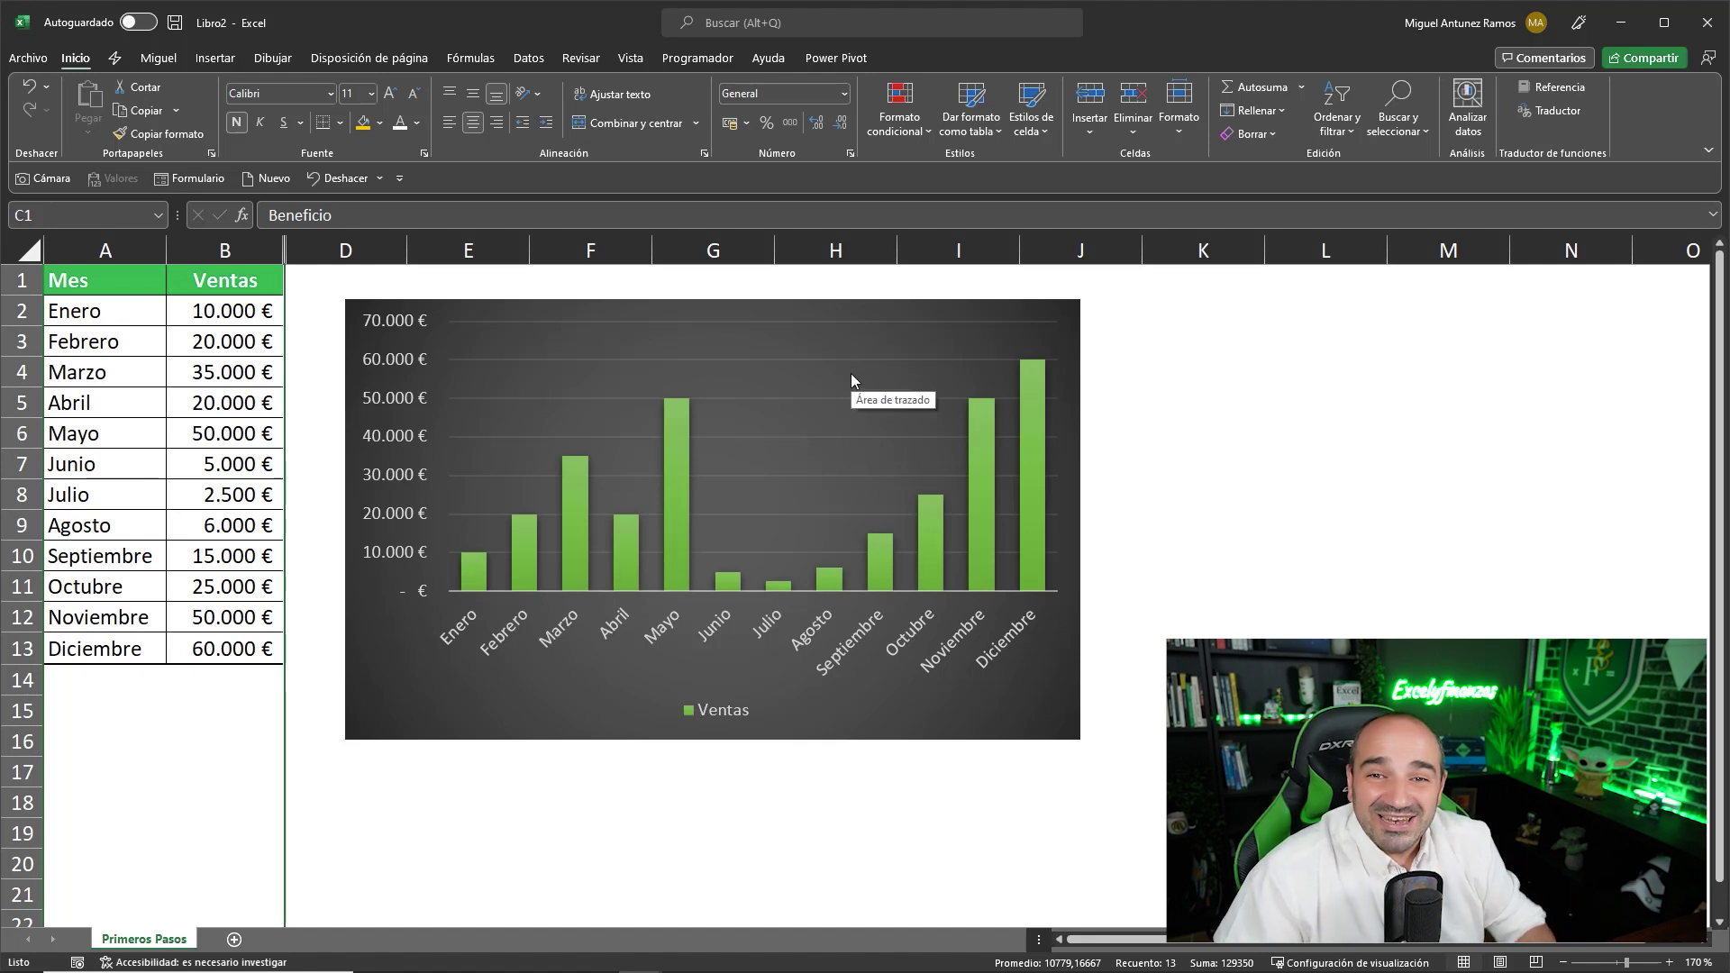
# Step: Open the chart's Seleccionar origen de datos dialog and move it off the chart
pyautogui.click(882, 326)
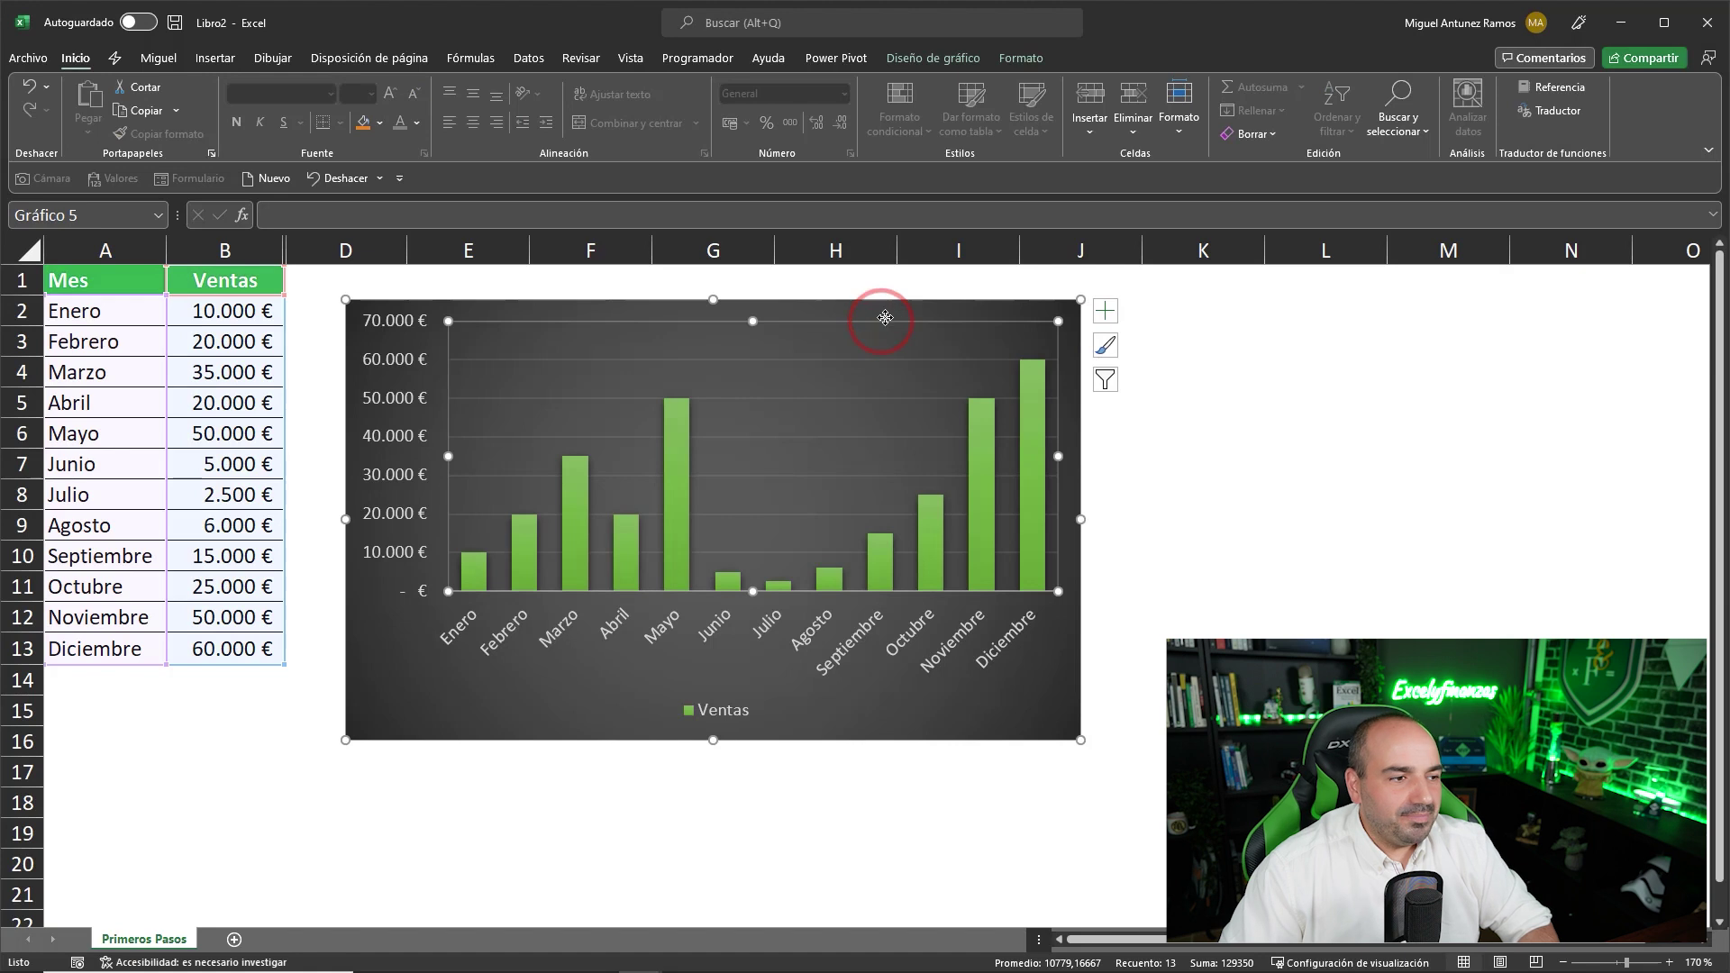
pyautogui.click(884, 316)
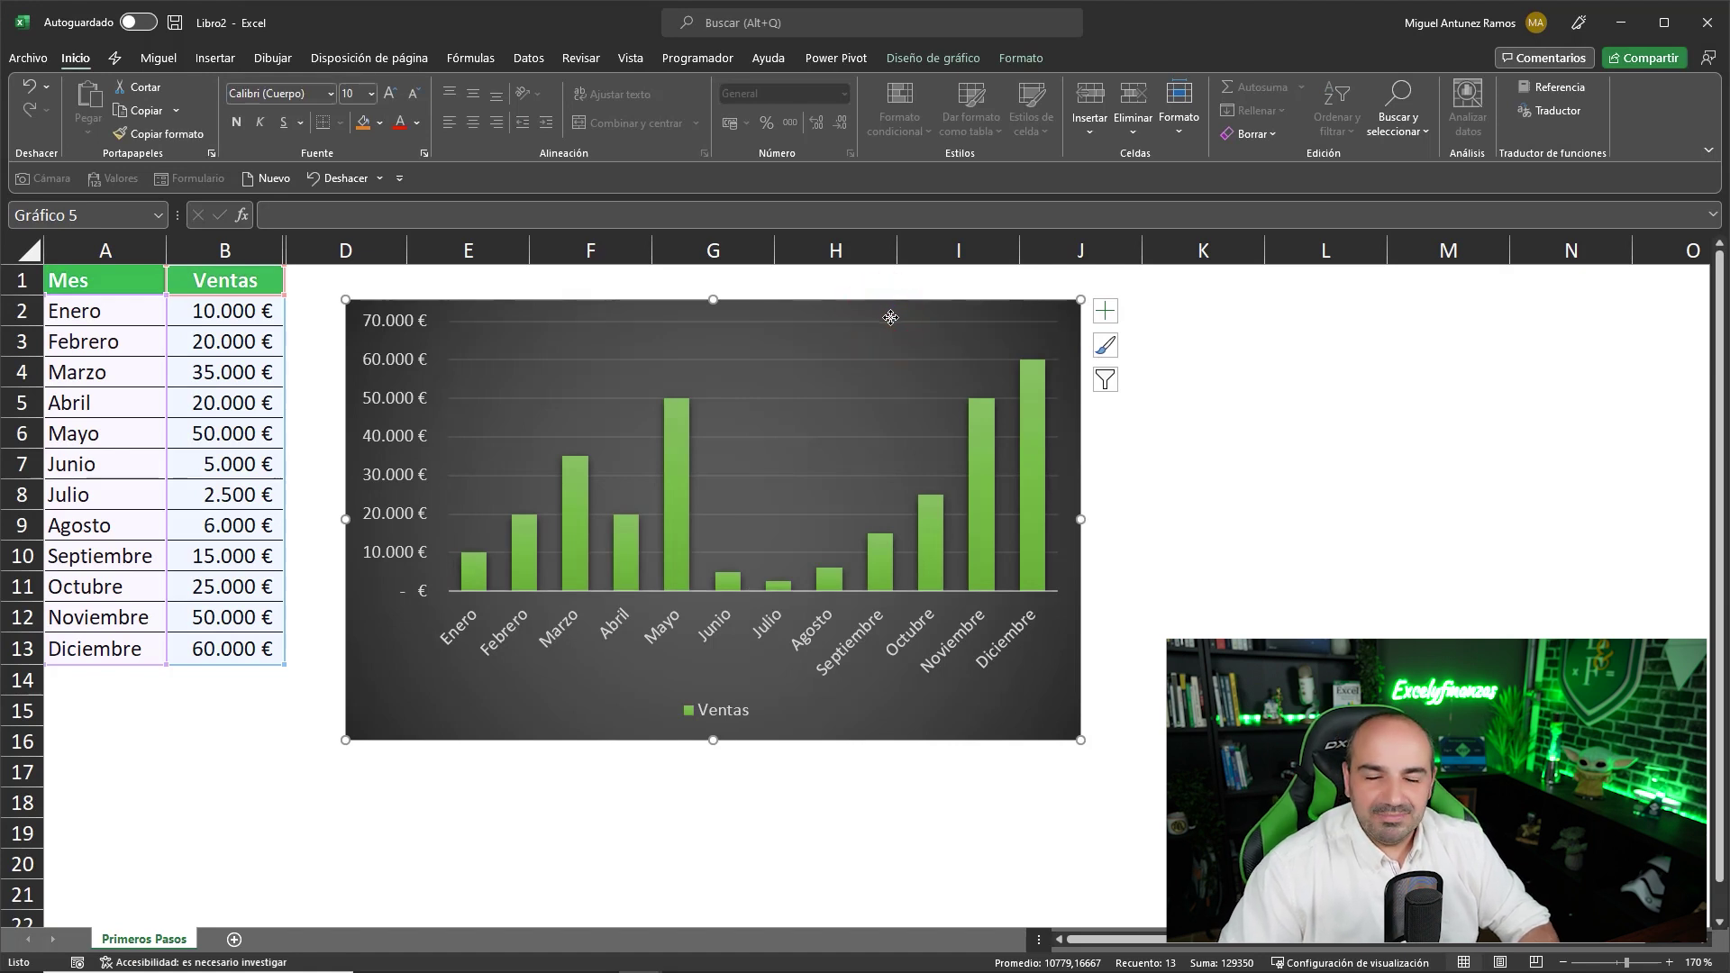
pyautogui.click(957, 60)
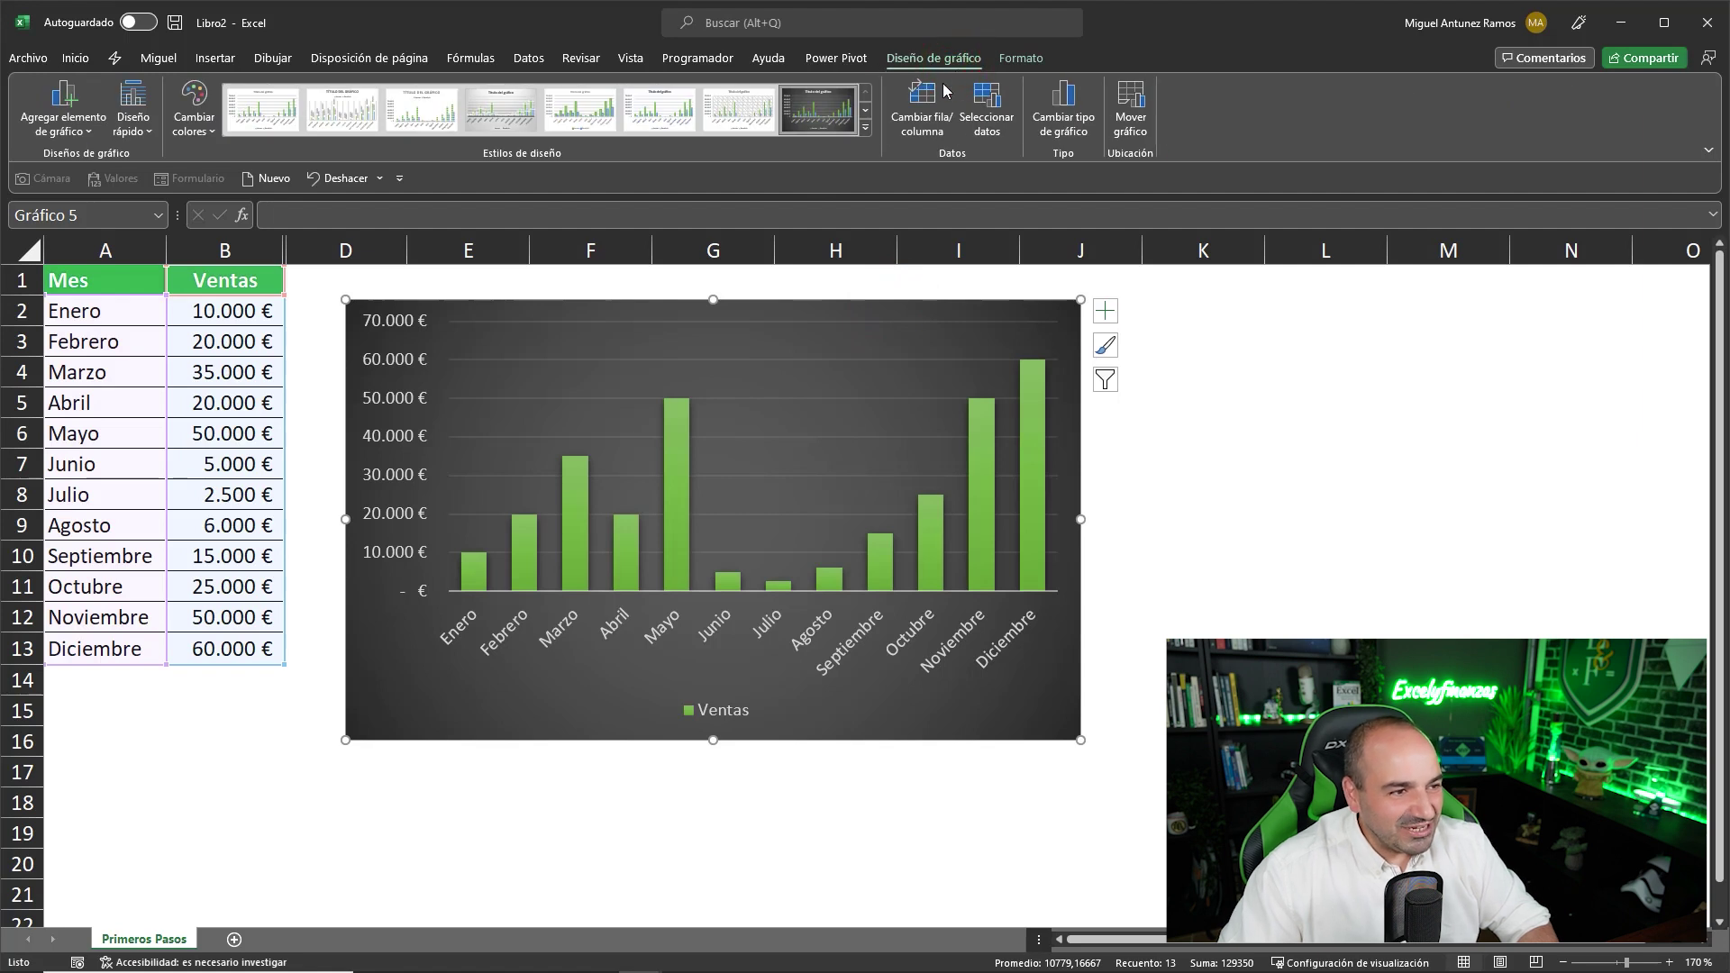
pyautogui.click(978, 123)
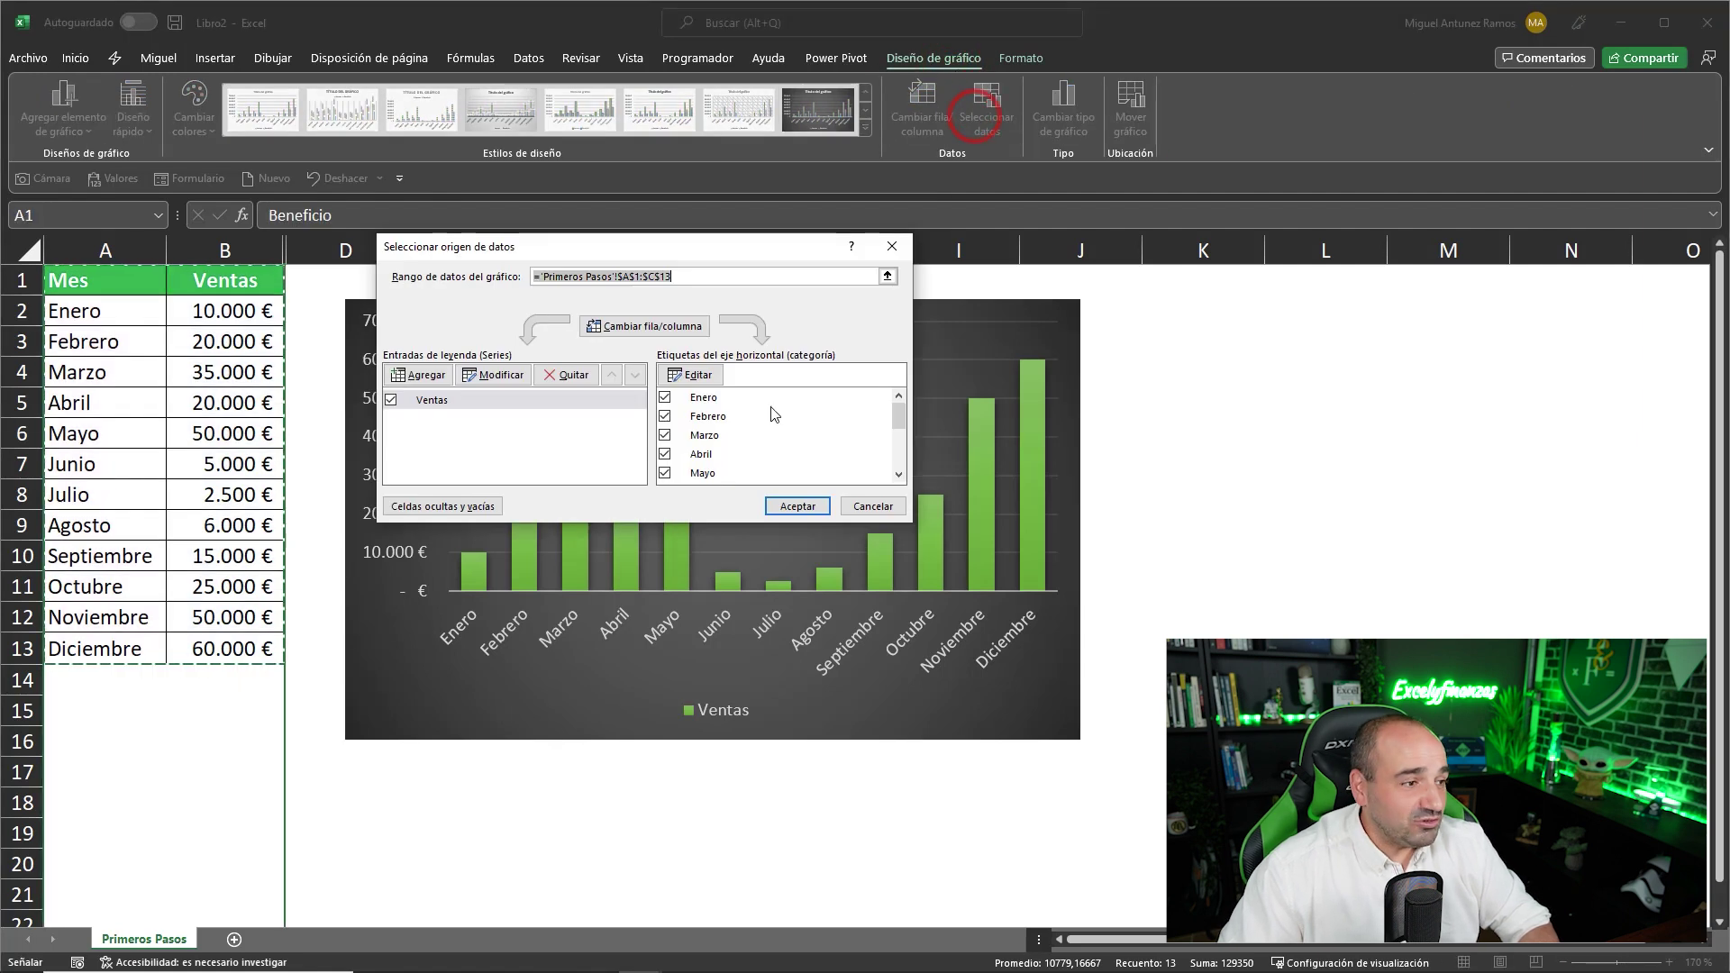
pyautogui.moveTo(723, 258); pyautogui.dragTo(1048, 248)
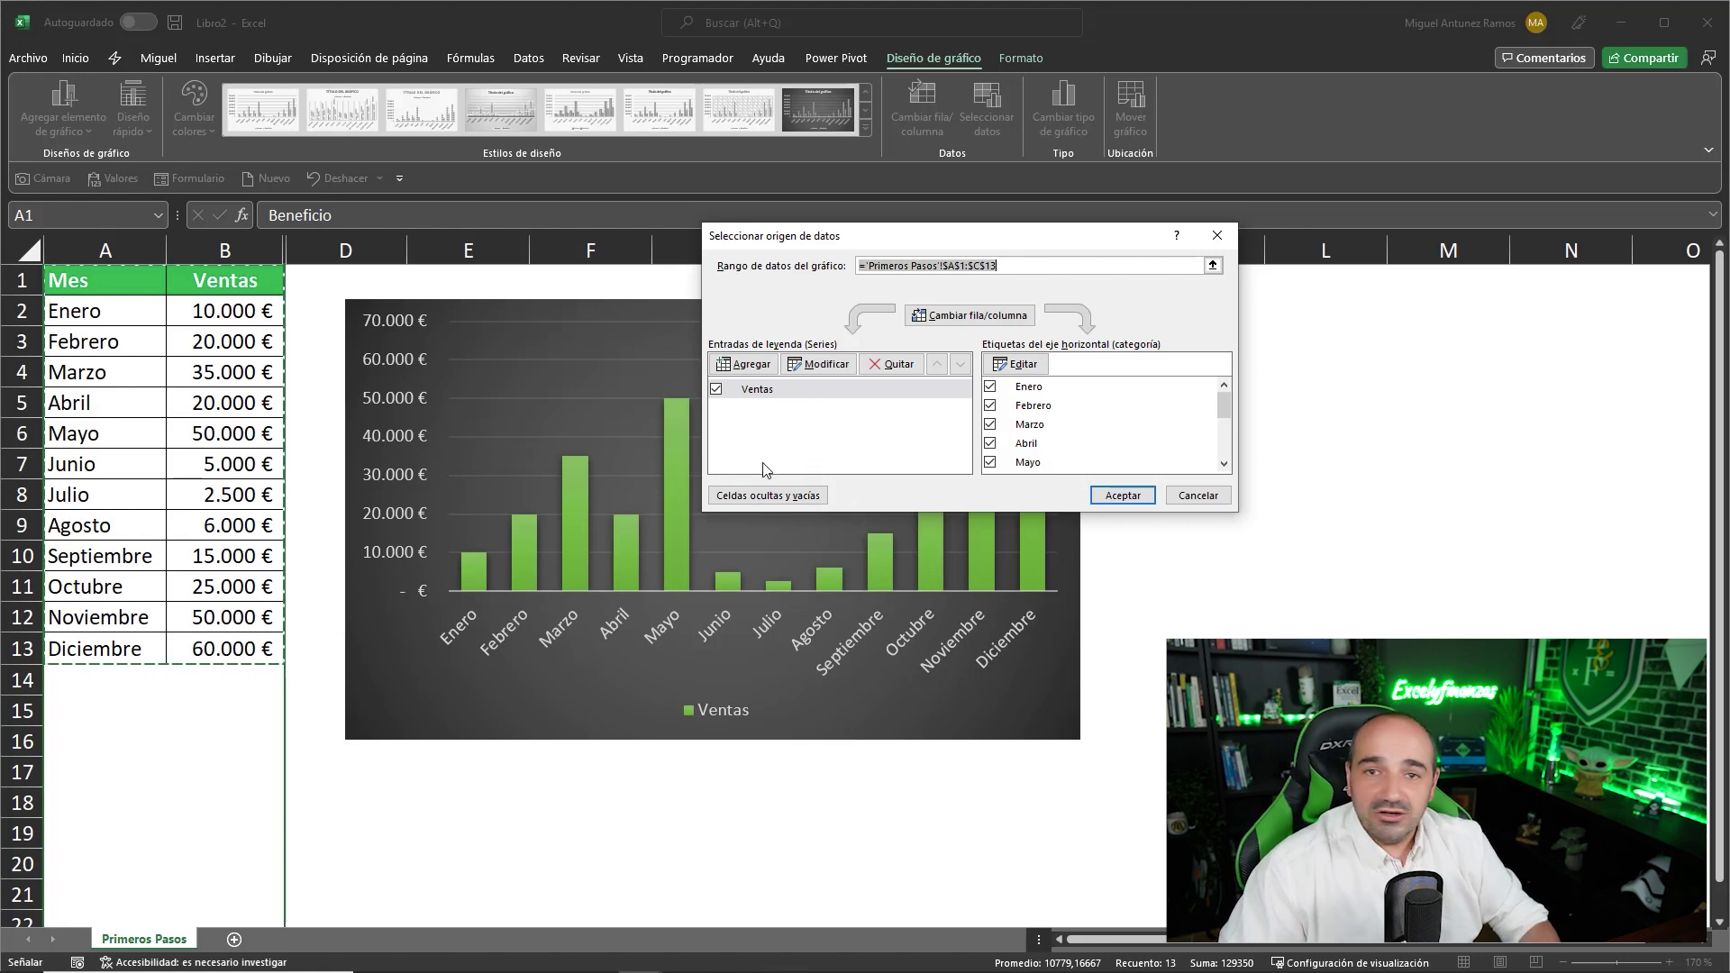
# Step: Turn on 'Mostrar datos en filas y columnas ocultas' in Celdas ocultas y vacías and confirm
pyautogui.click(797, 497)
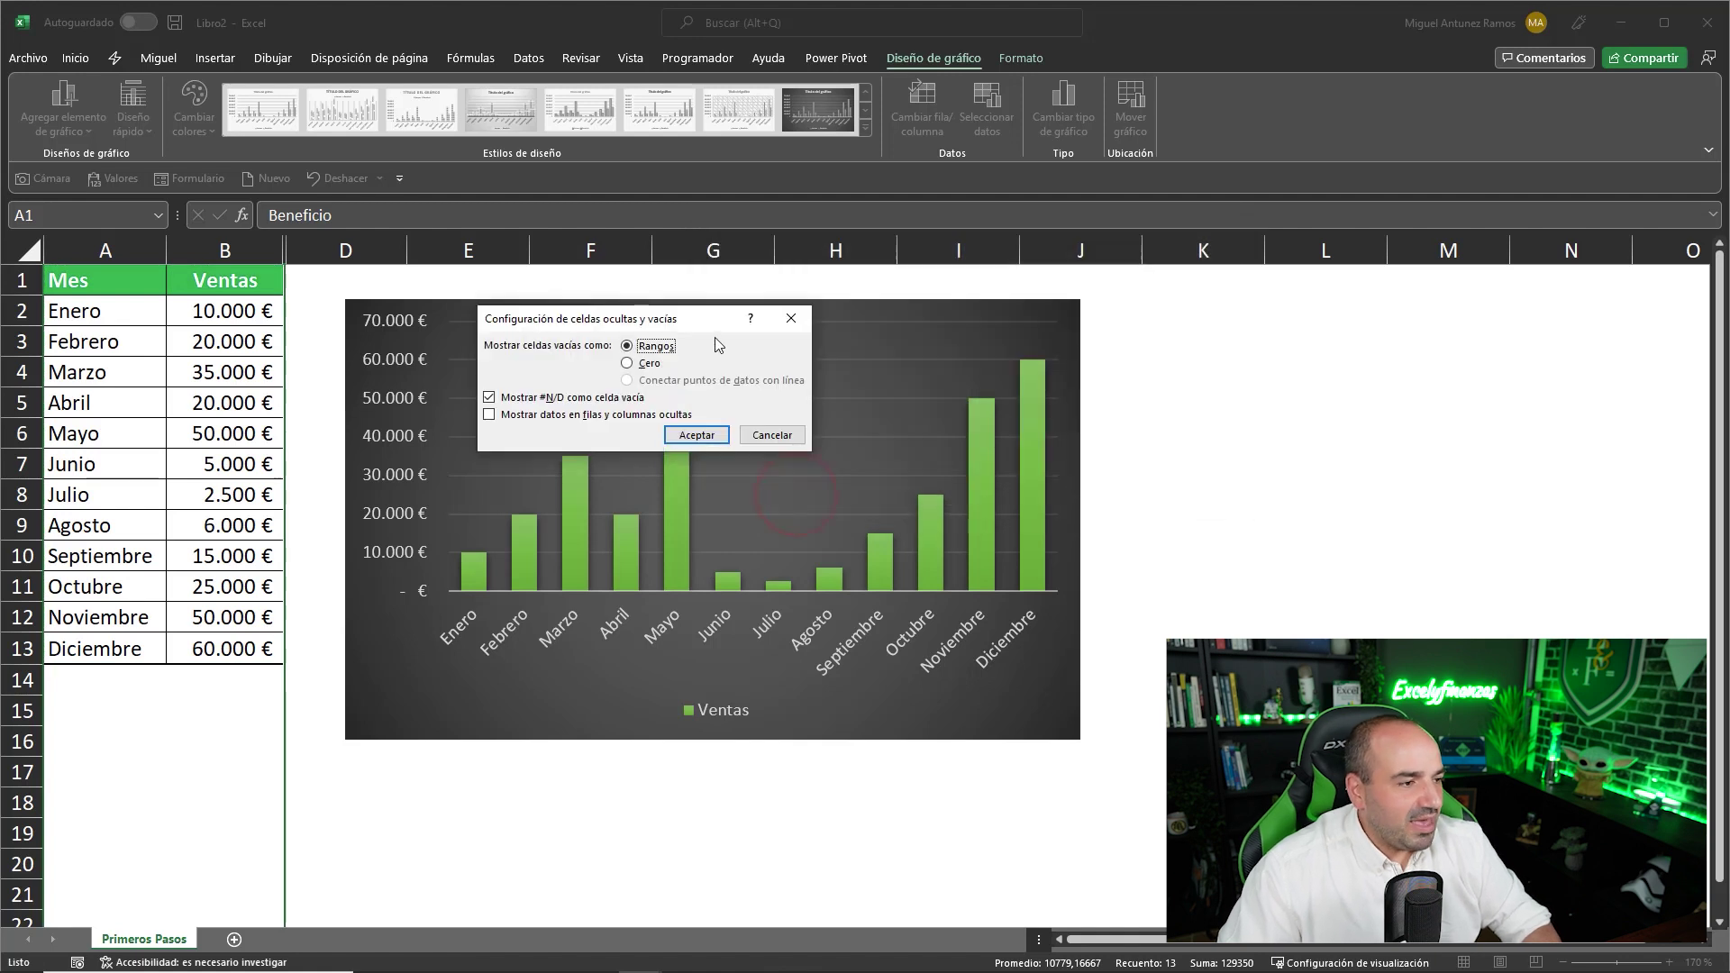
pyautogui.moveTo(715, 318); pyautogui.dragTo(1077, 220)
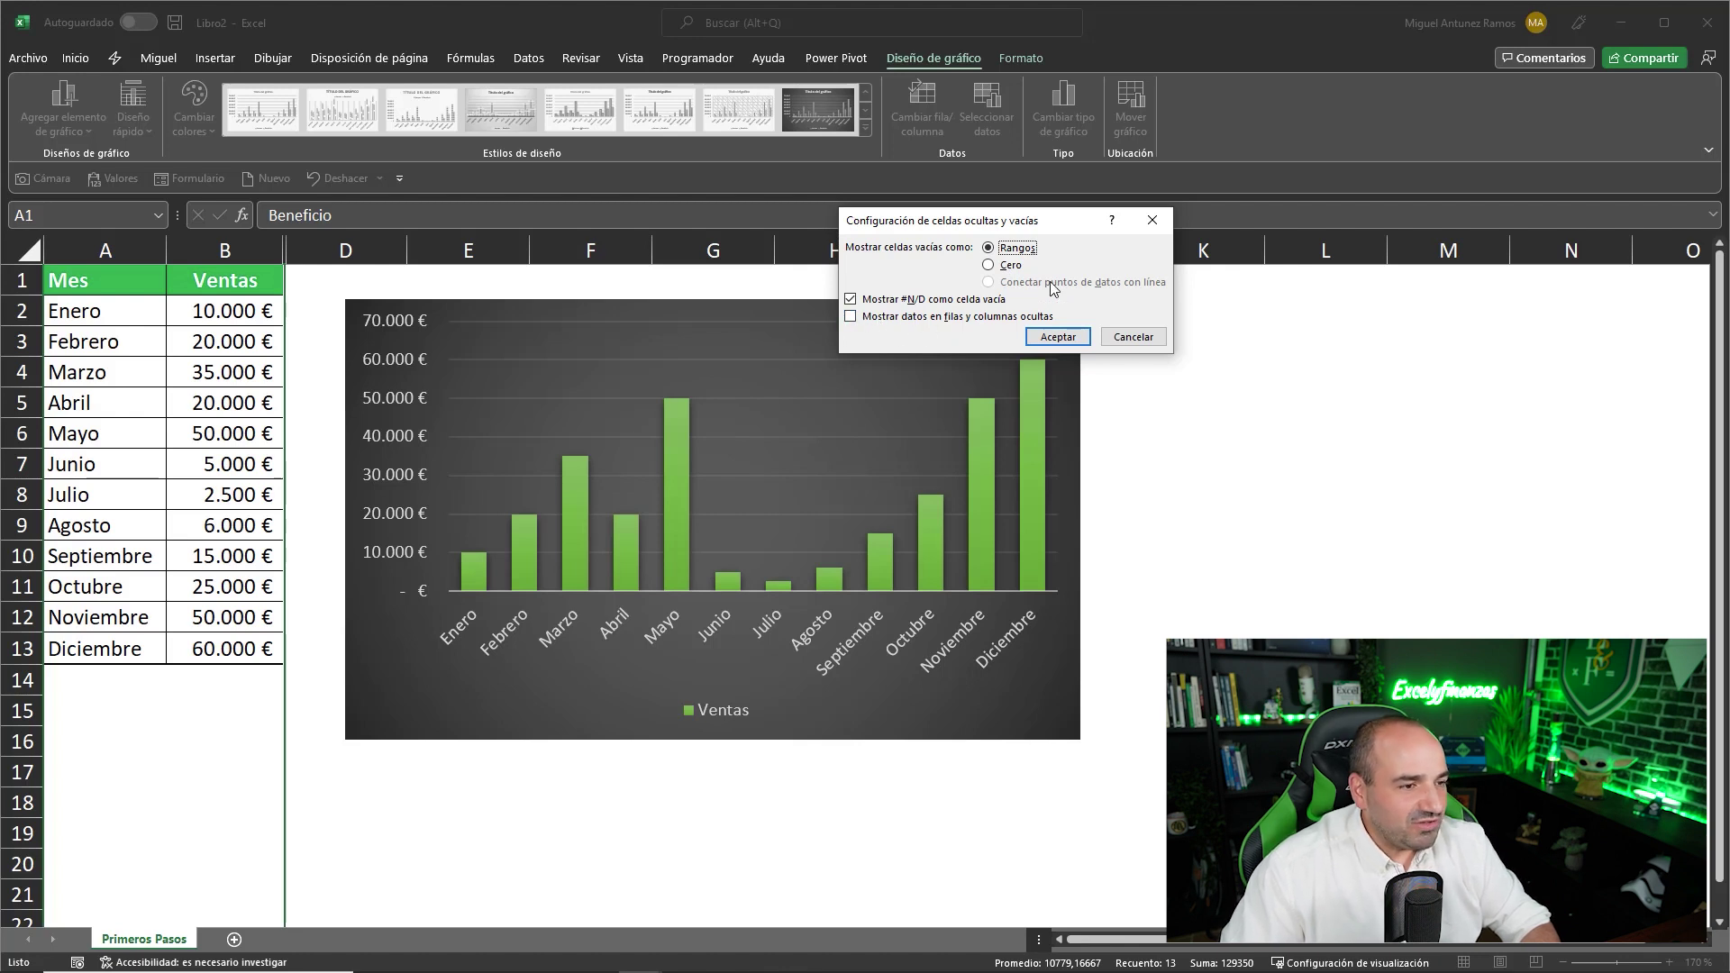
pyautogui.moveTo(1059, 226); pyautogui.dragTo(1201, 213)
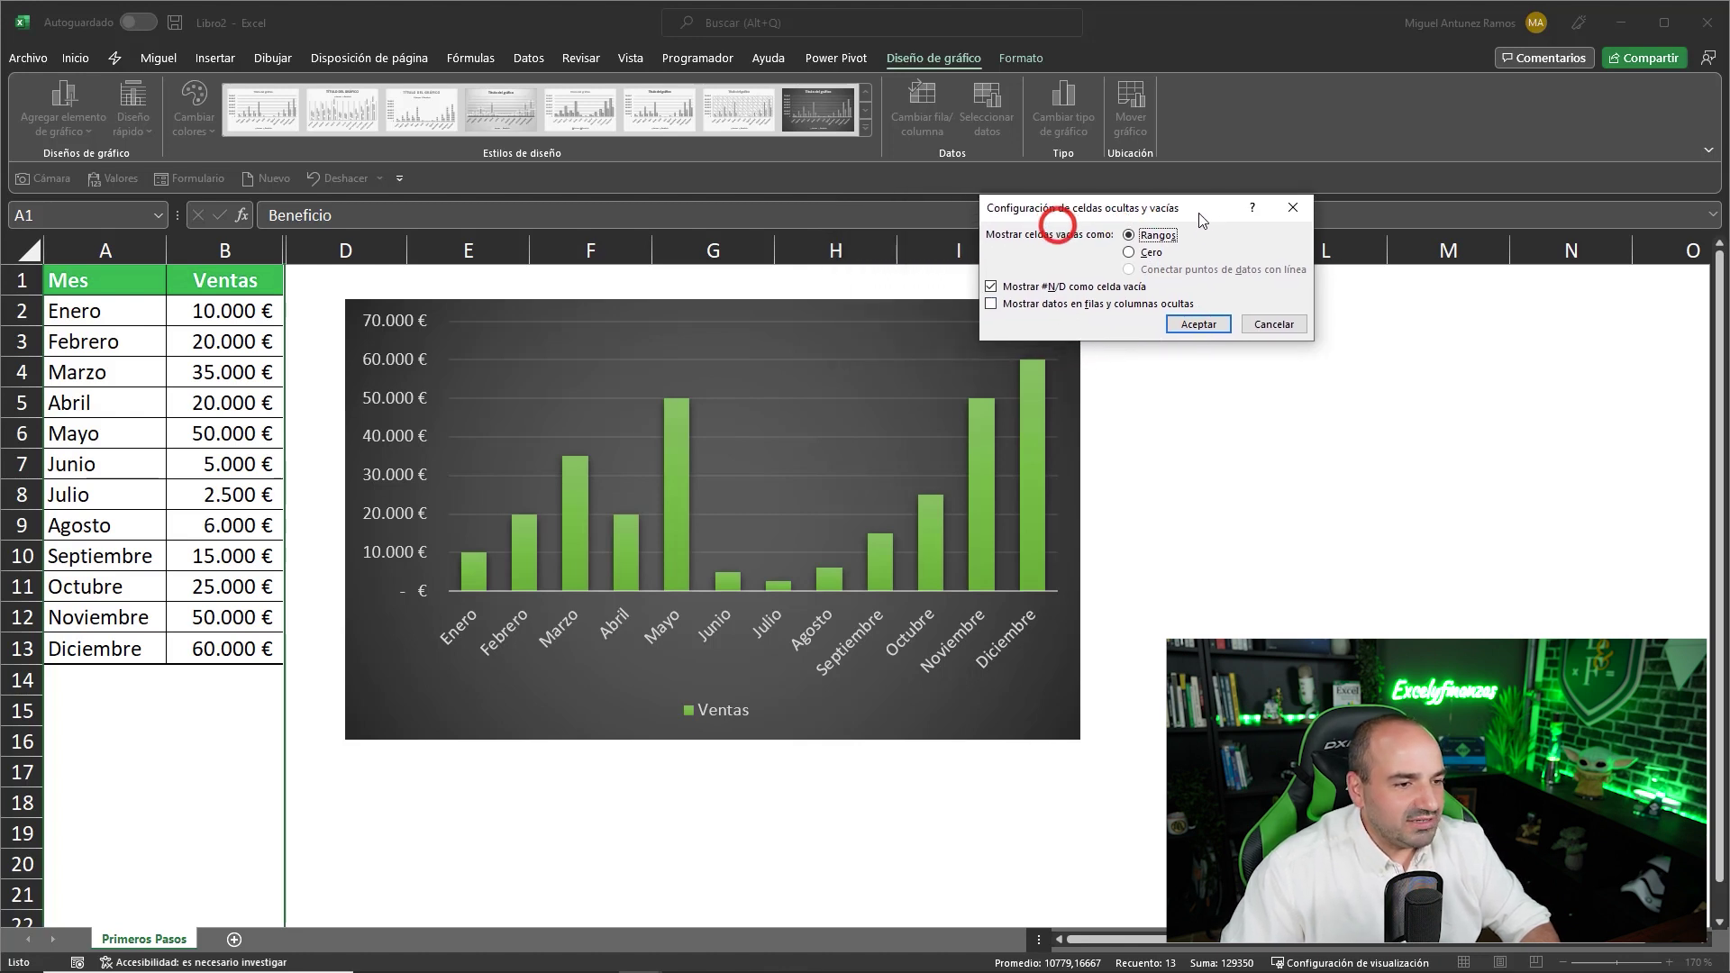
pyautogui.click(992, 304)
pyautogui.click(992, 304)
pyautogui.click(992, 305)
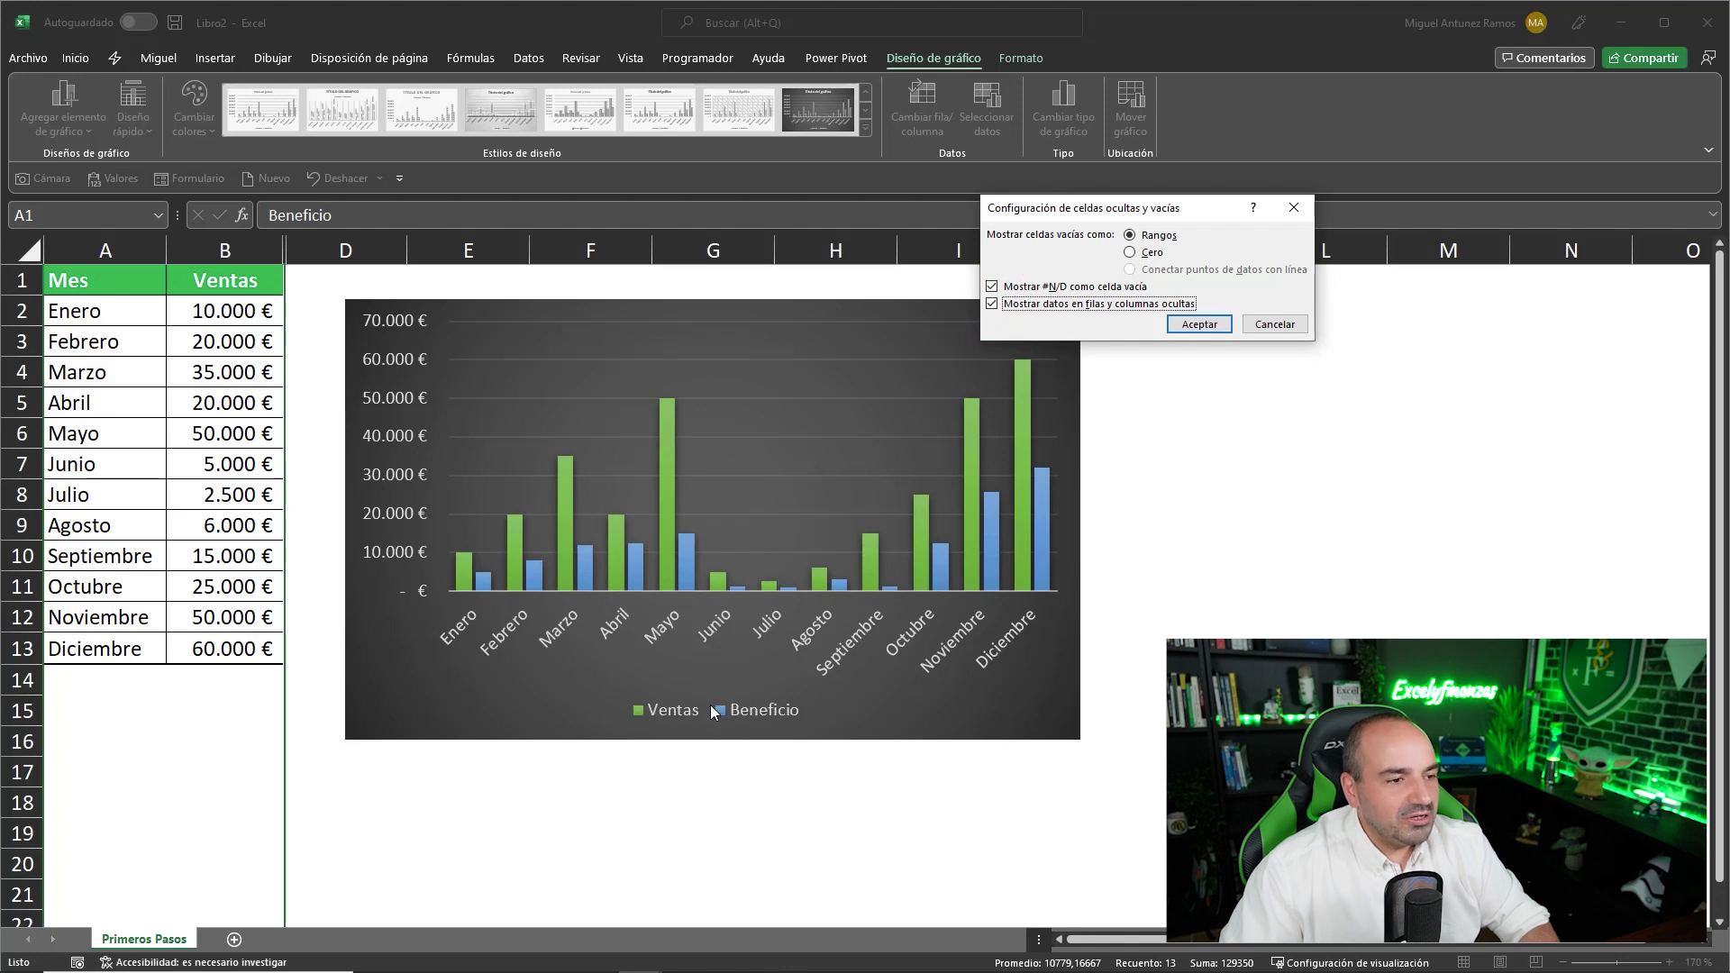
pyautogui.click(992, 304)
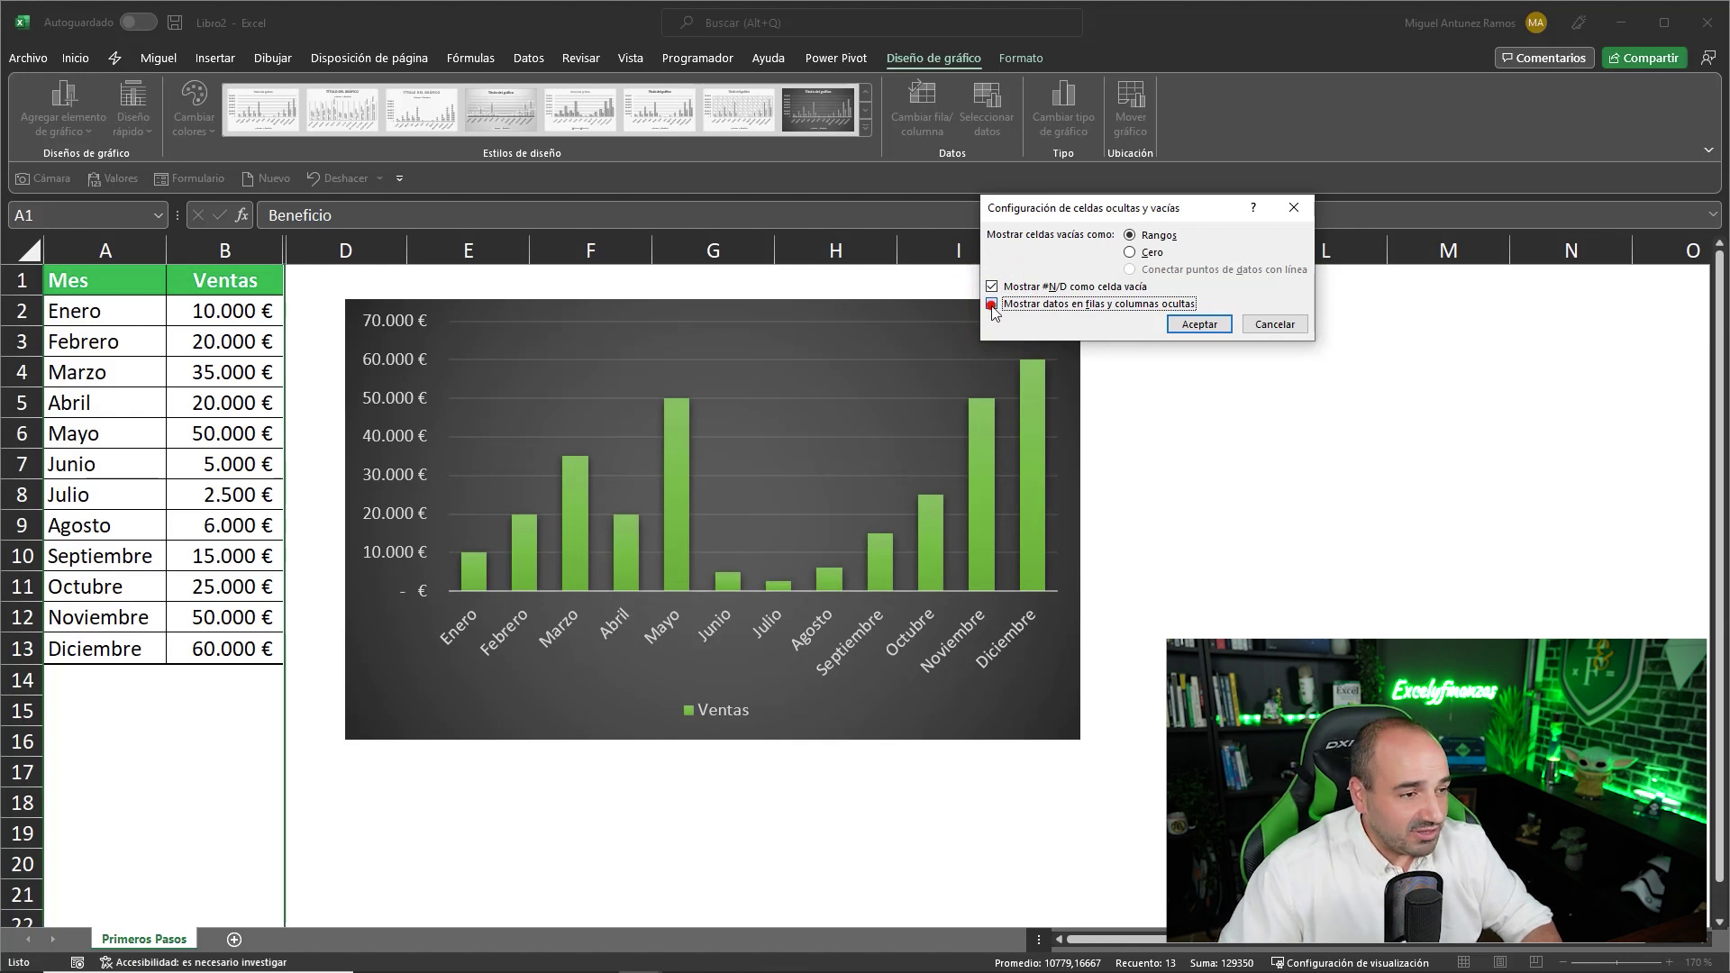
pyautogui.click(992, 304)
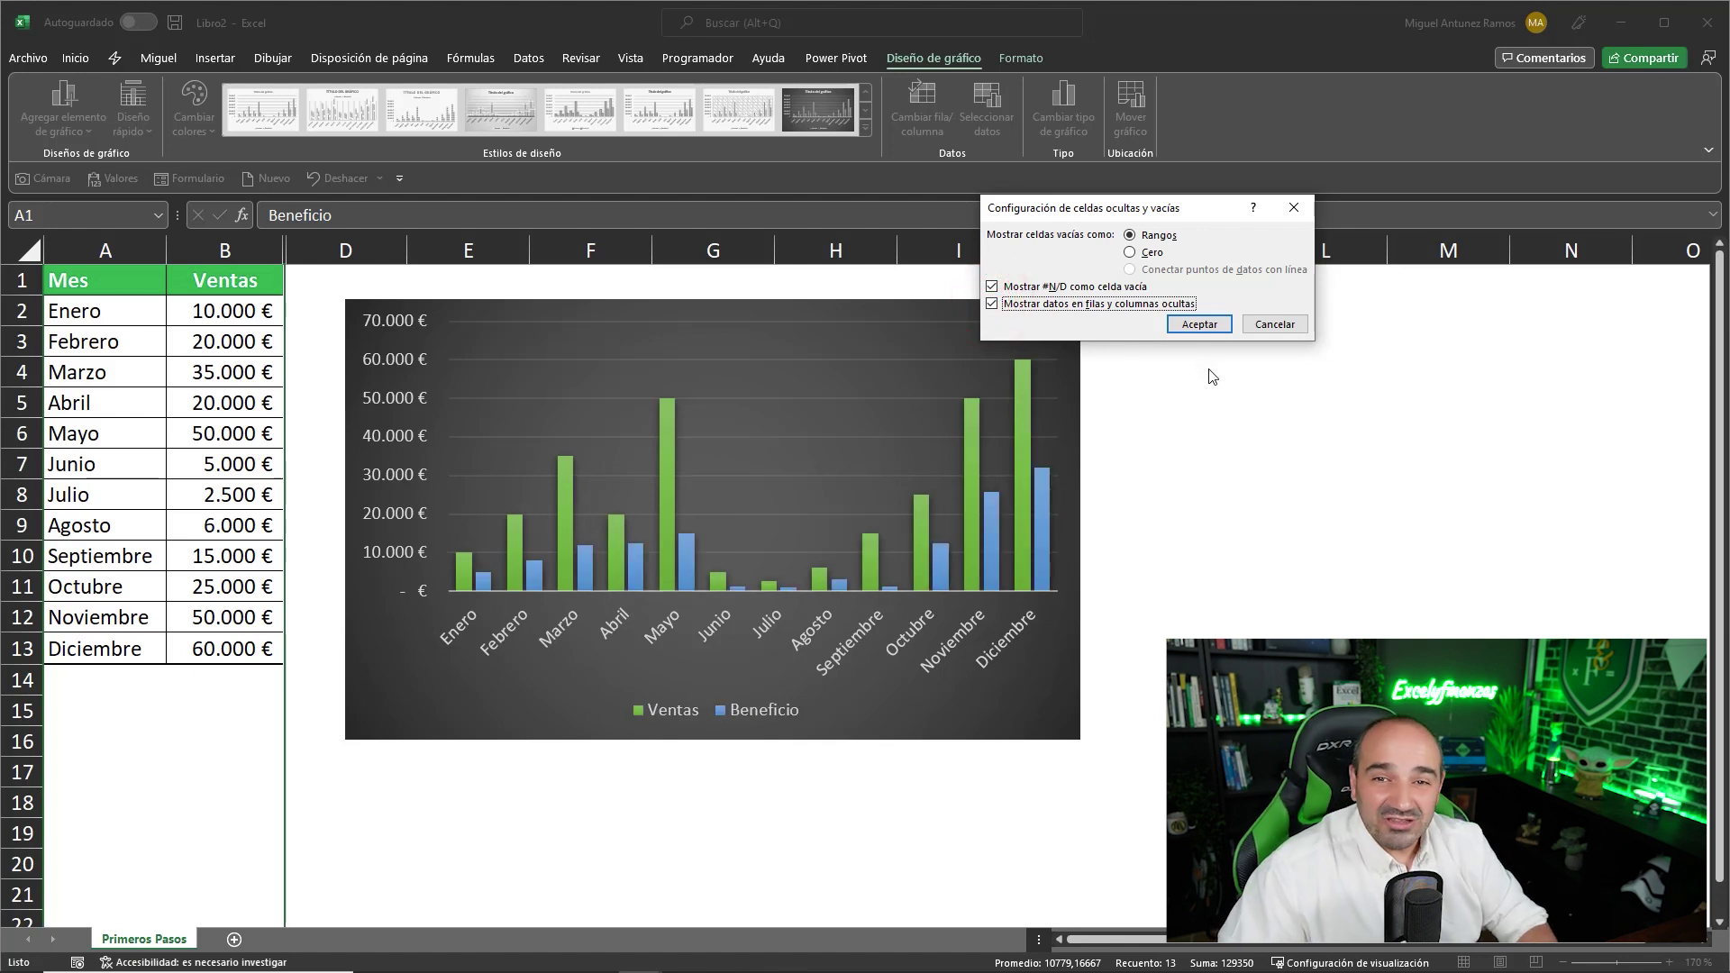
pyautogui.click(1196, 325)
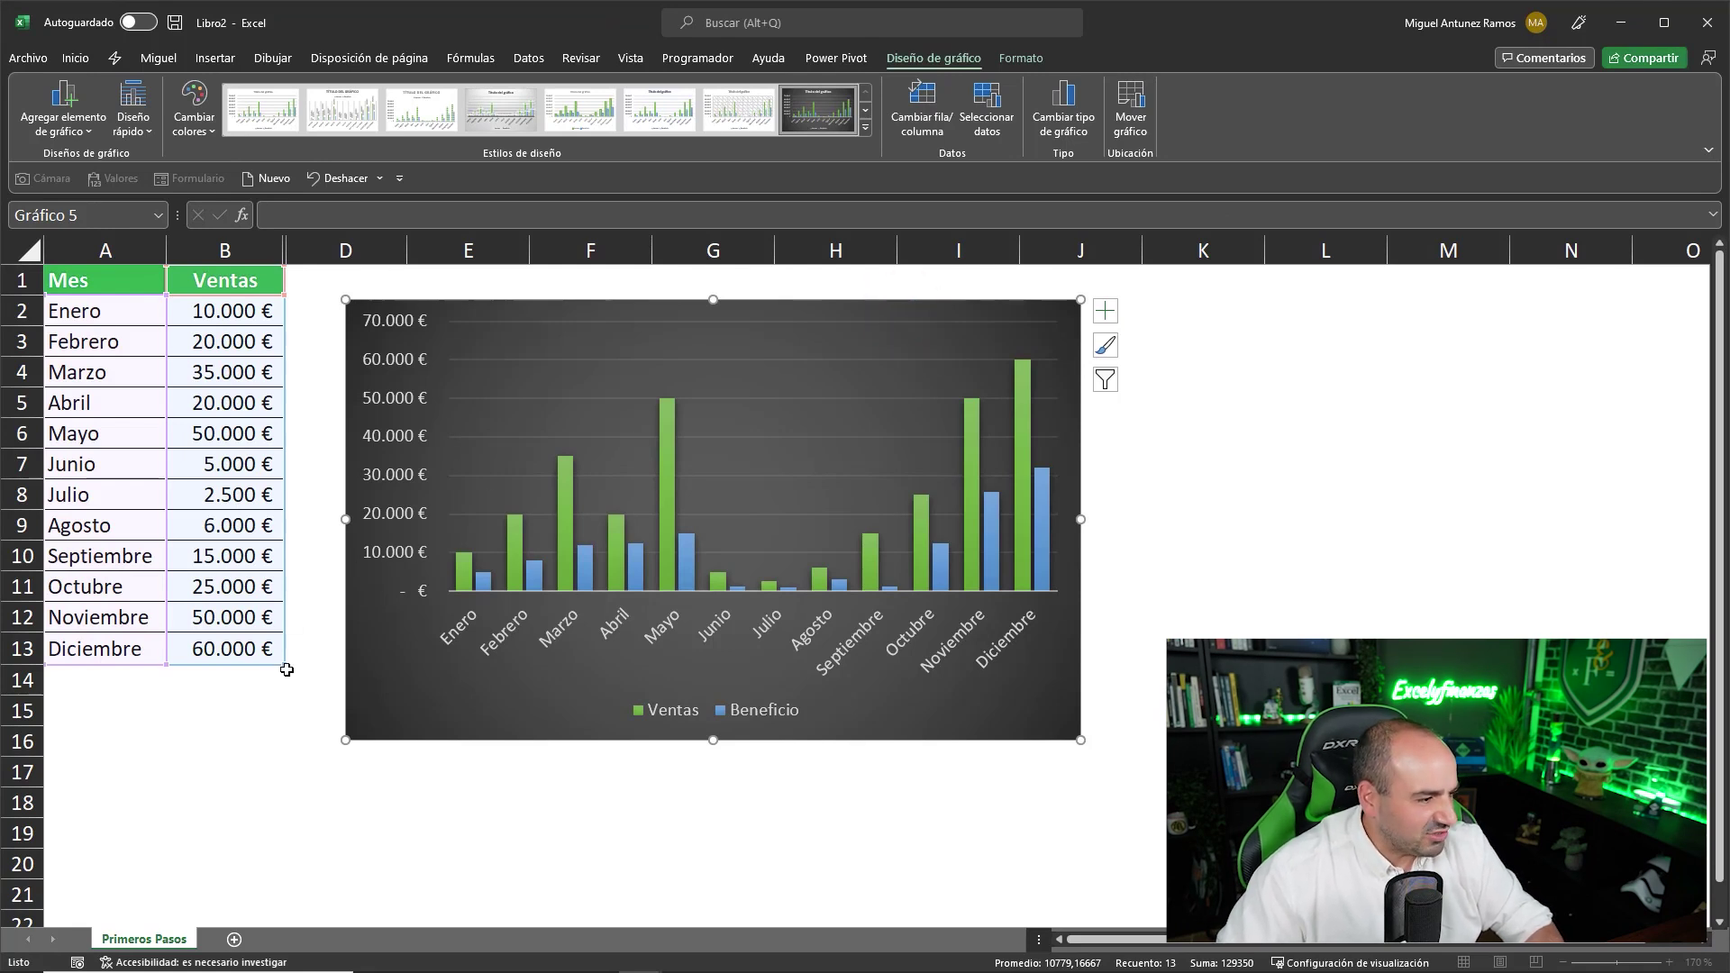
pyautogui.moveTo(284, 665); pyautogui.dragTo(295, 486)
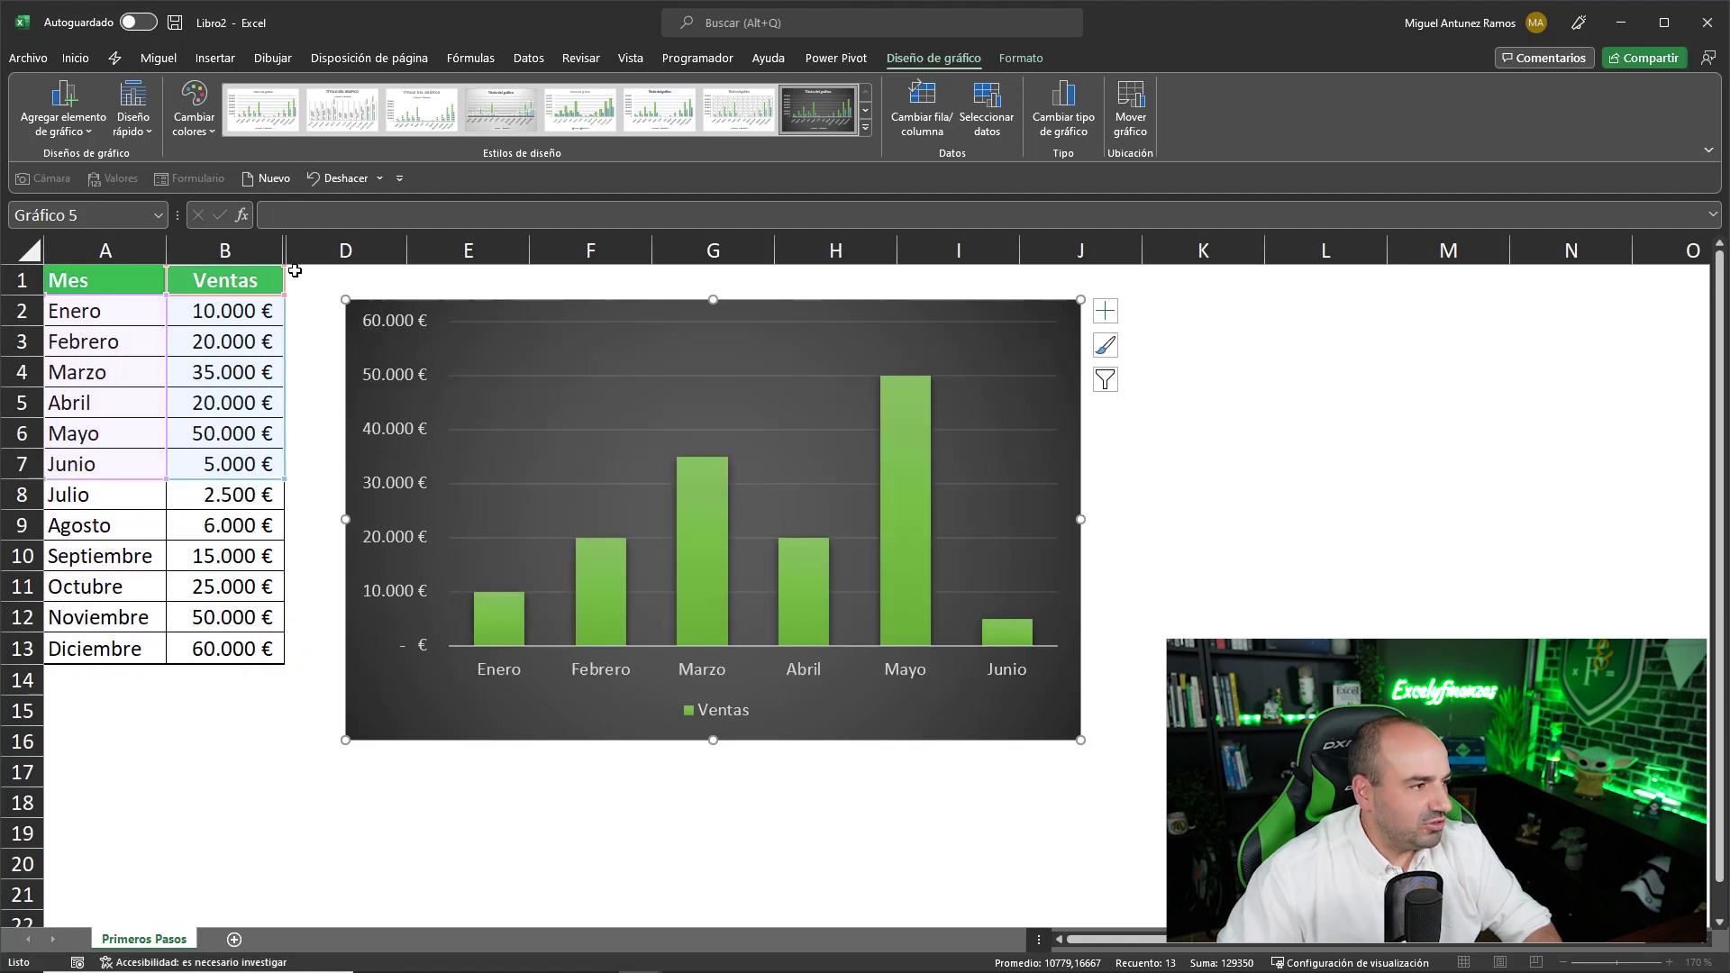
pyautogui.moveTo(225, 250); pyautogui.dragTo(345, 251)
pyautogui.rightClick(331, 253)
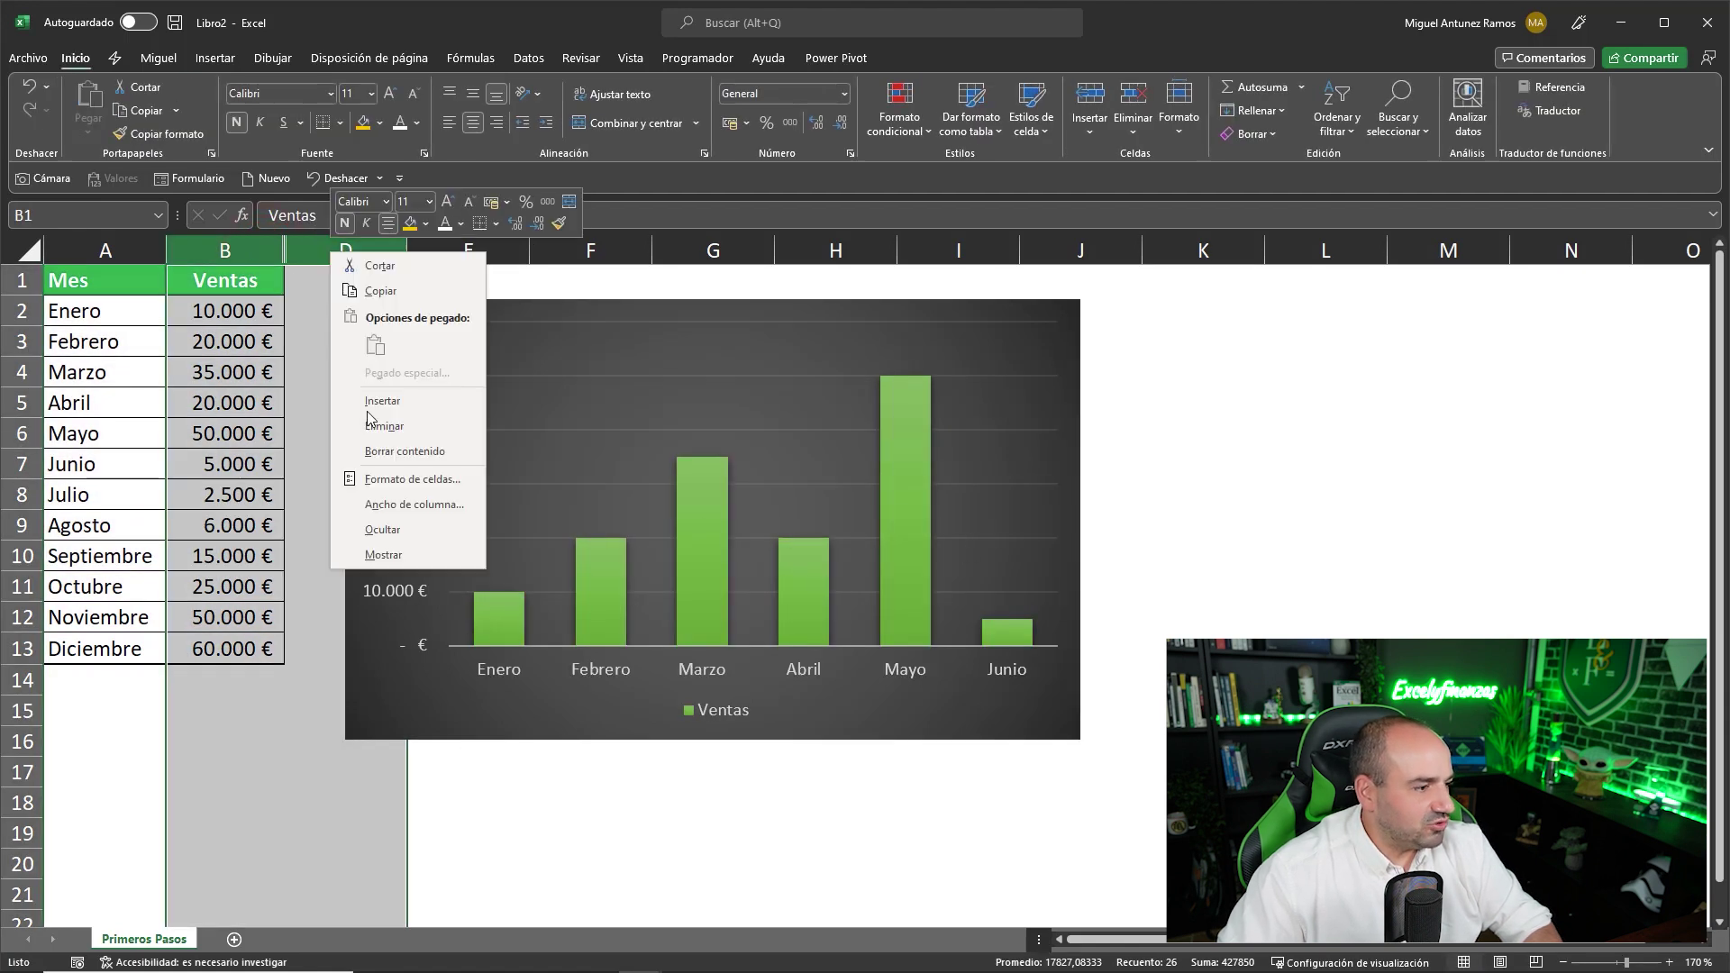
pyautogui.click(383, 554)
pyautogui.click(712, 319)
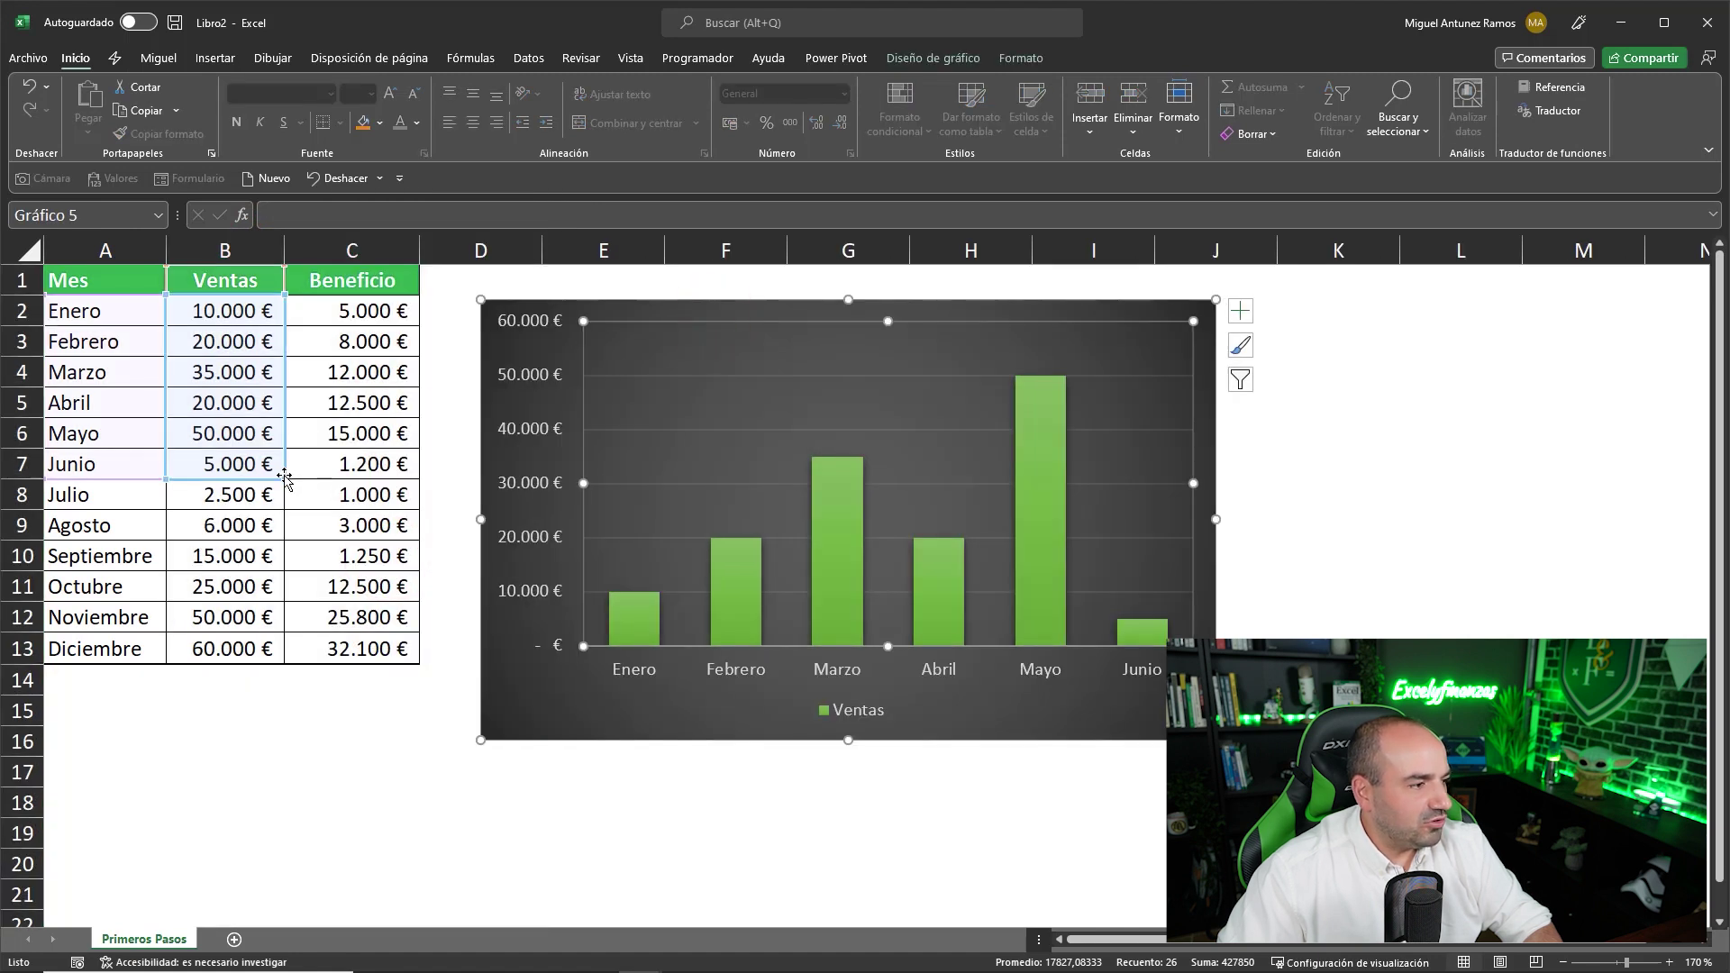
pyautogui.moveTo(358, 469); pyautogui.dragTo(361, 471)
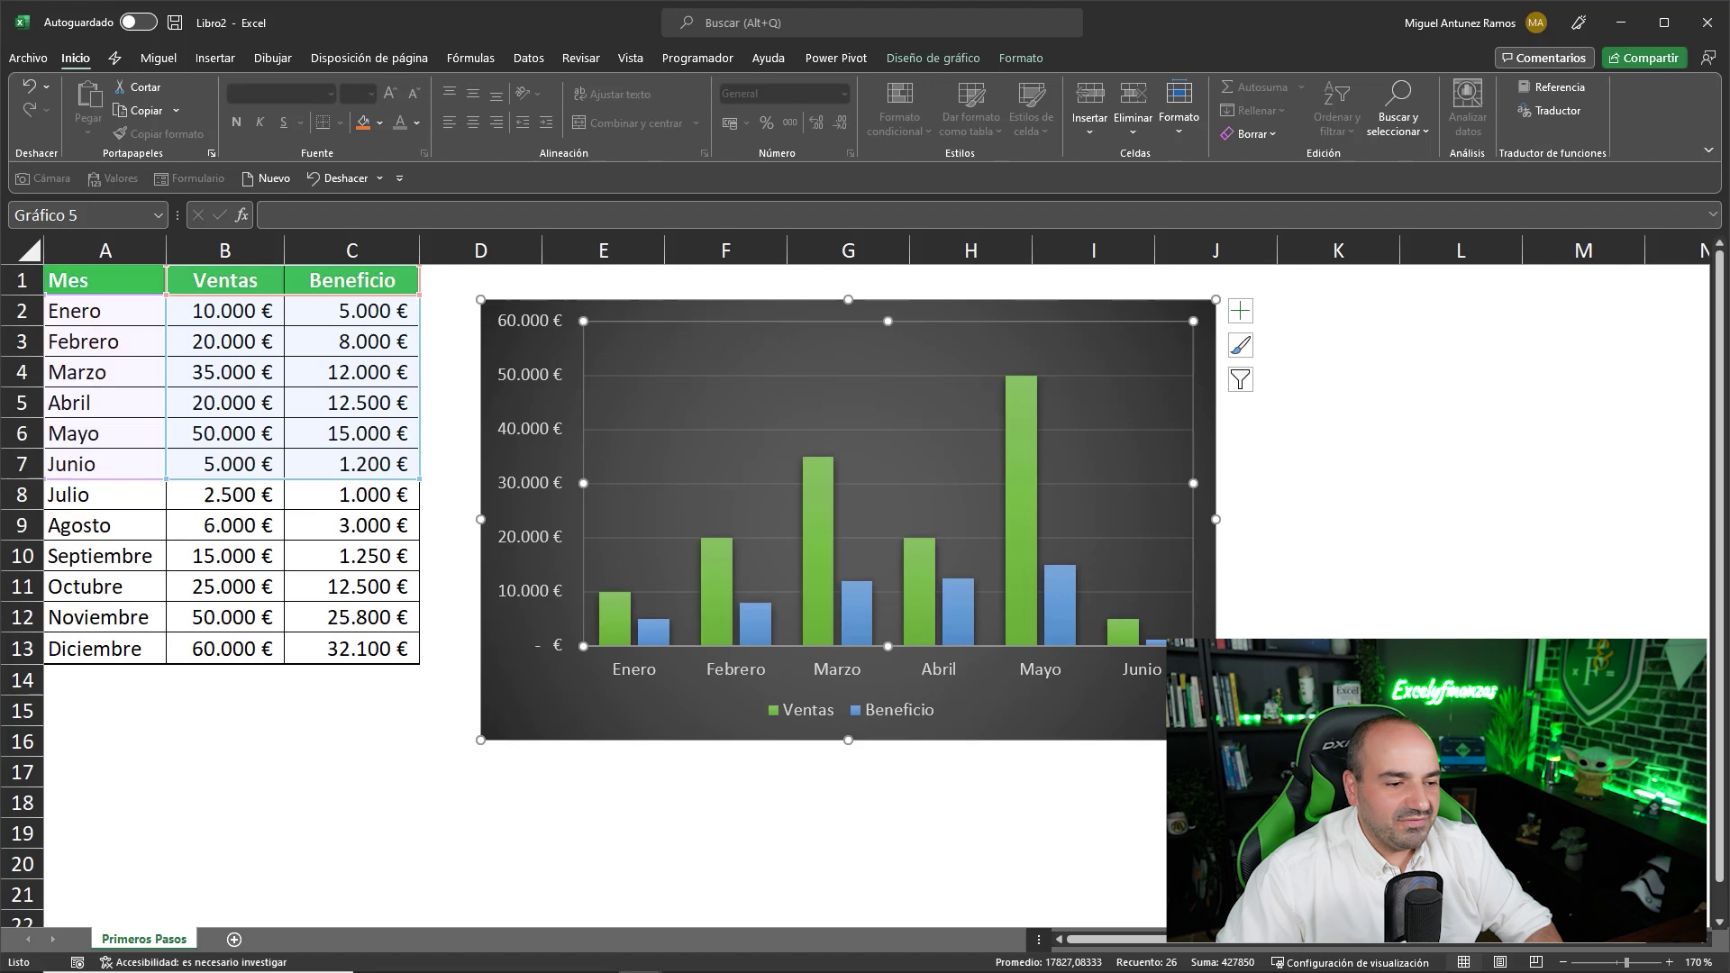
pyautogui.click(1109, 682)
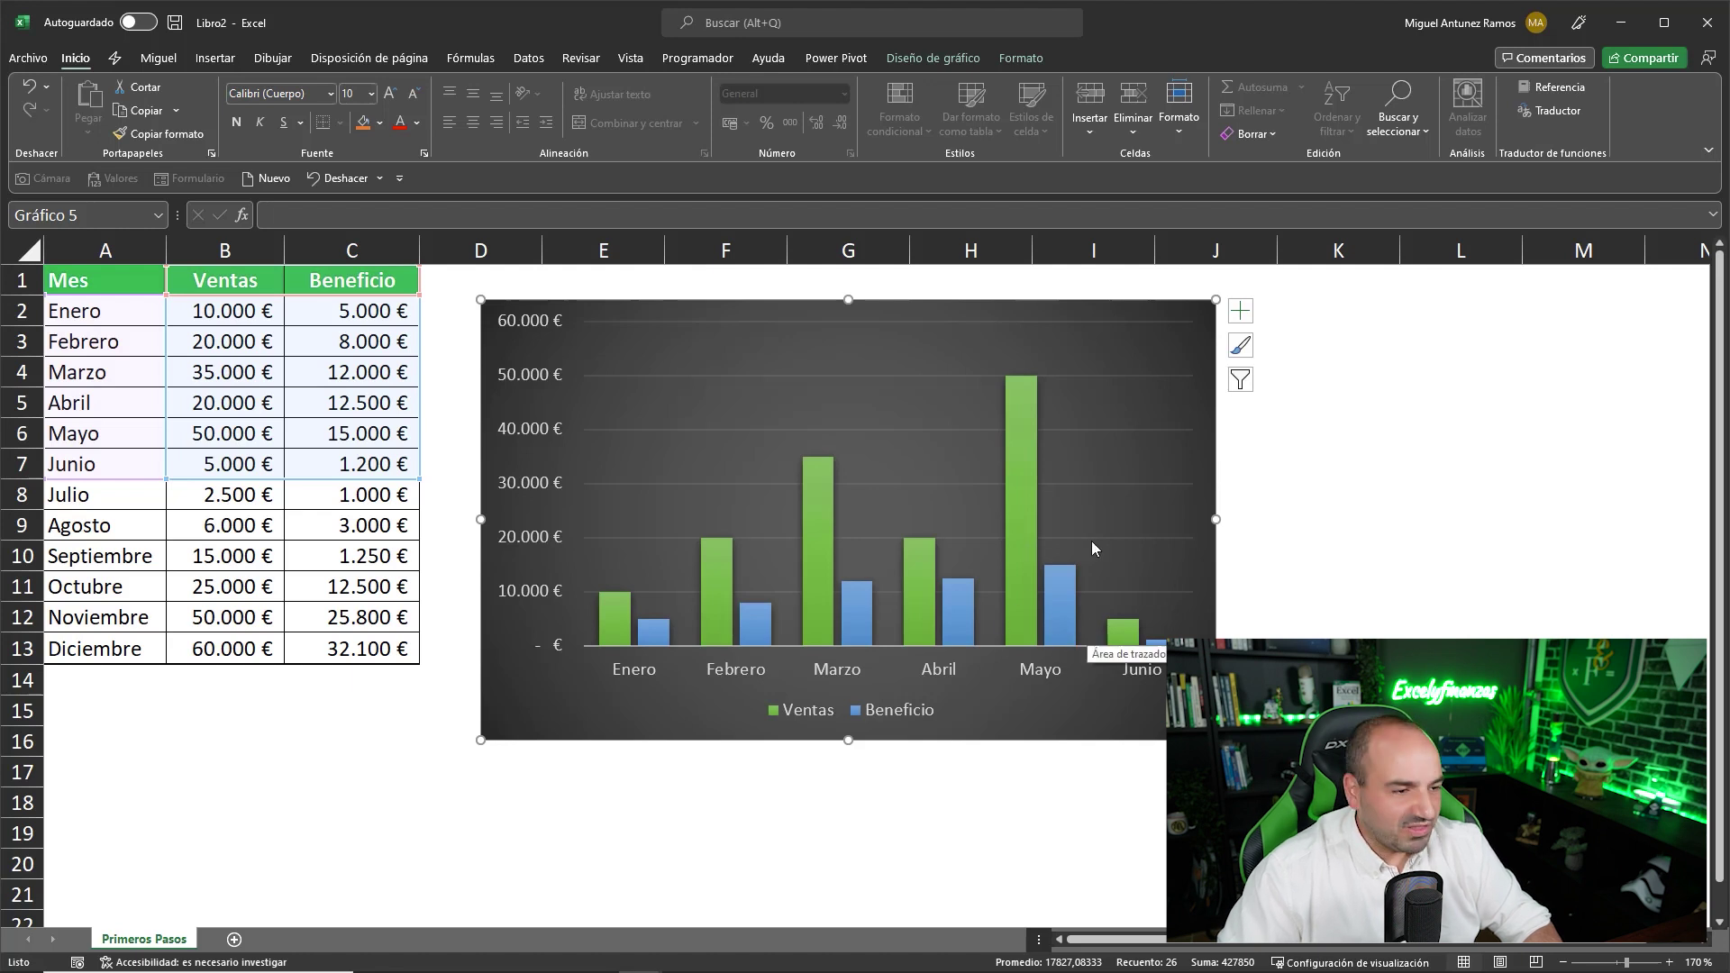
# Step: Open the Dar formato a serie de datos pane for the Ventas series
pyautogui.click(1021, 415)
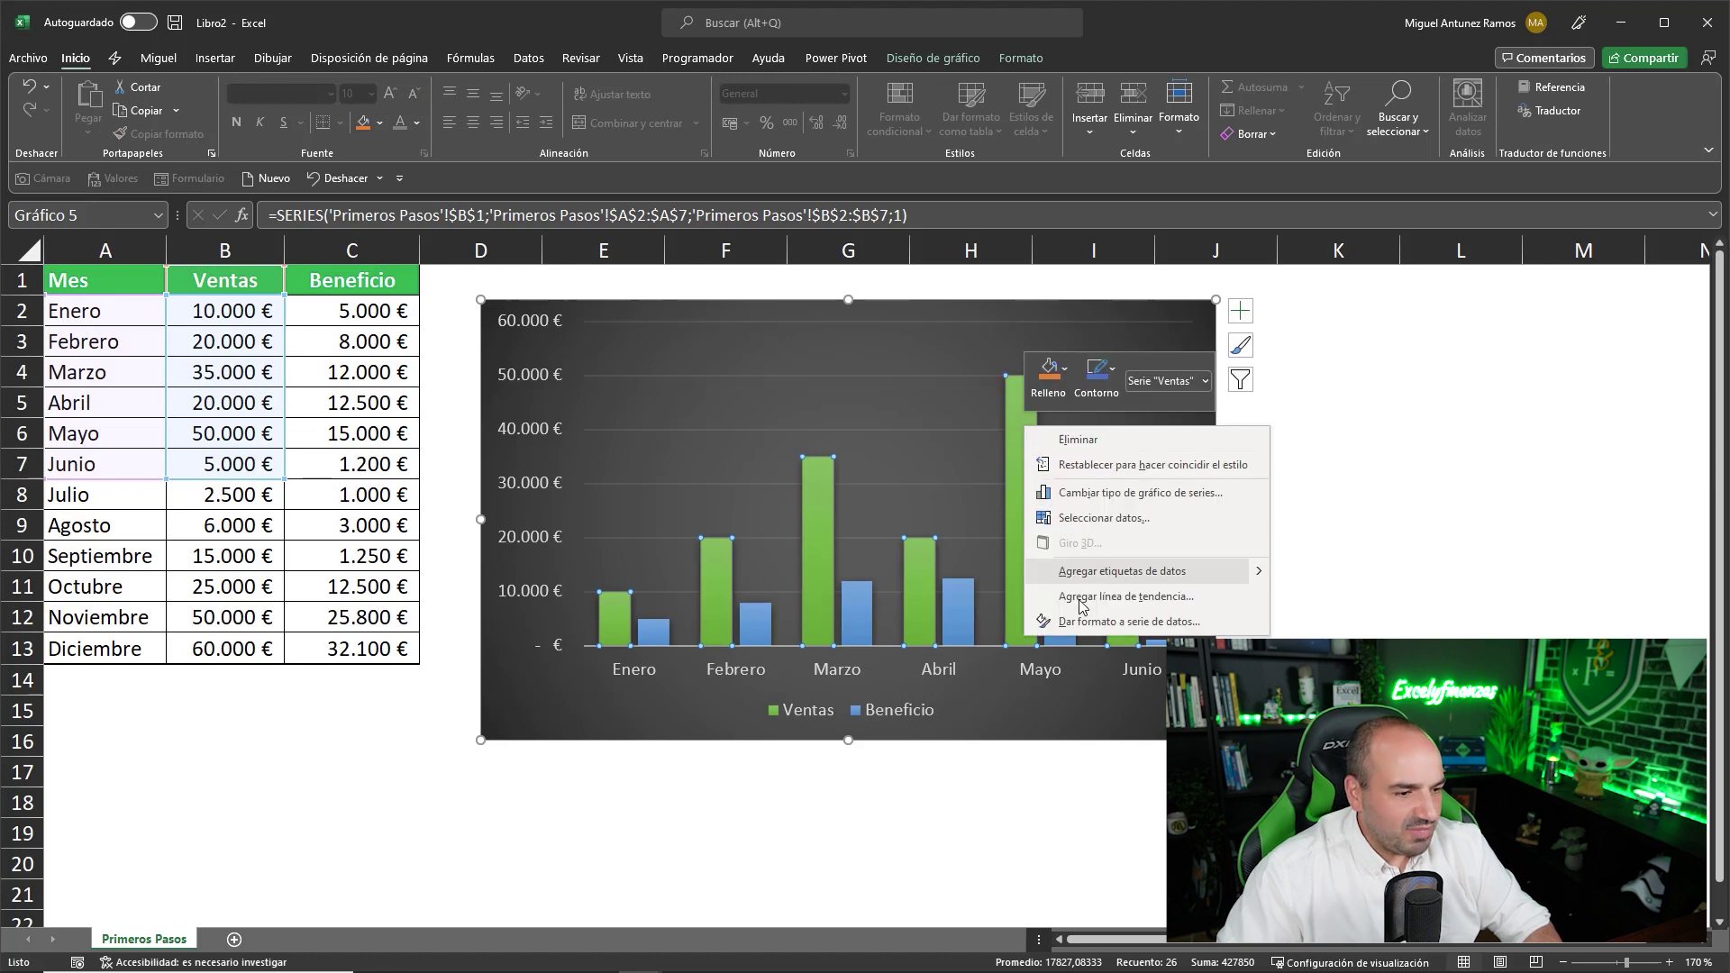
pyautogui.click(1095, 622)
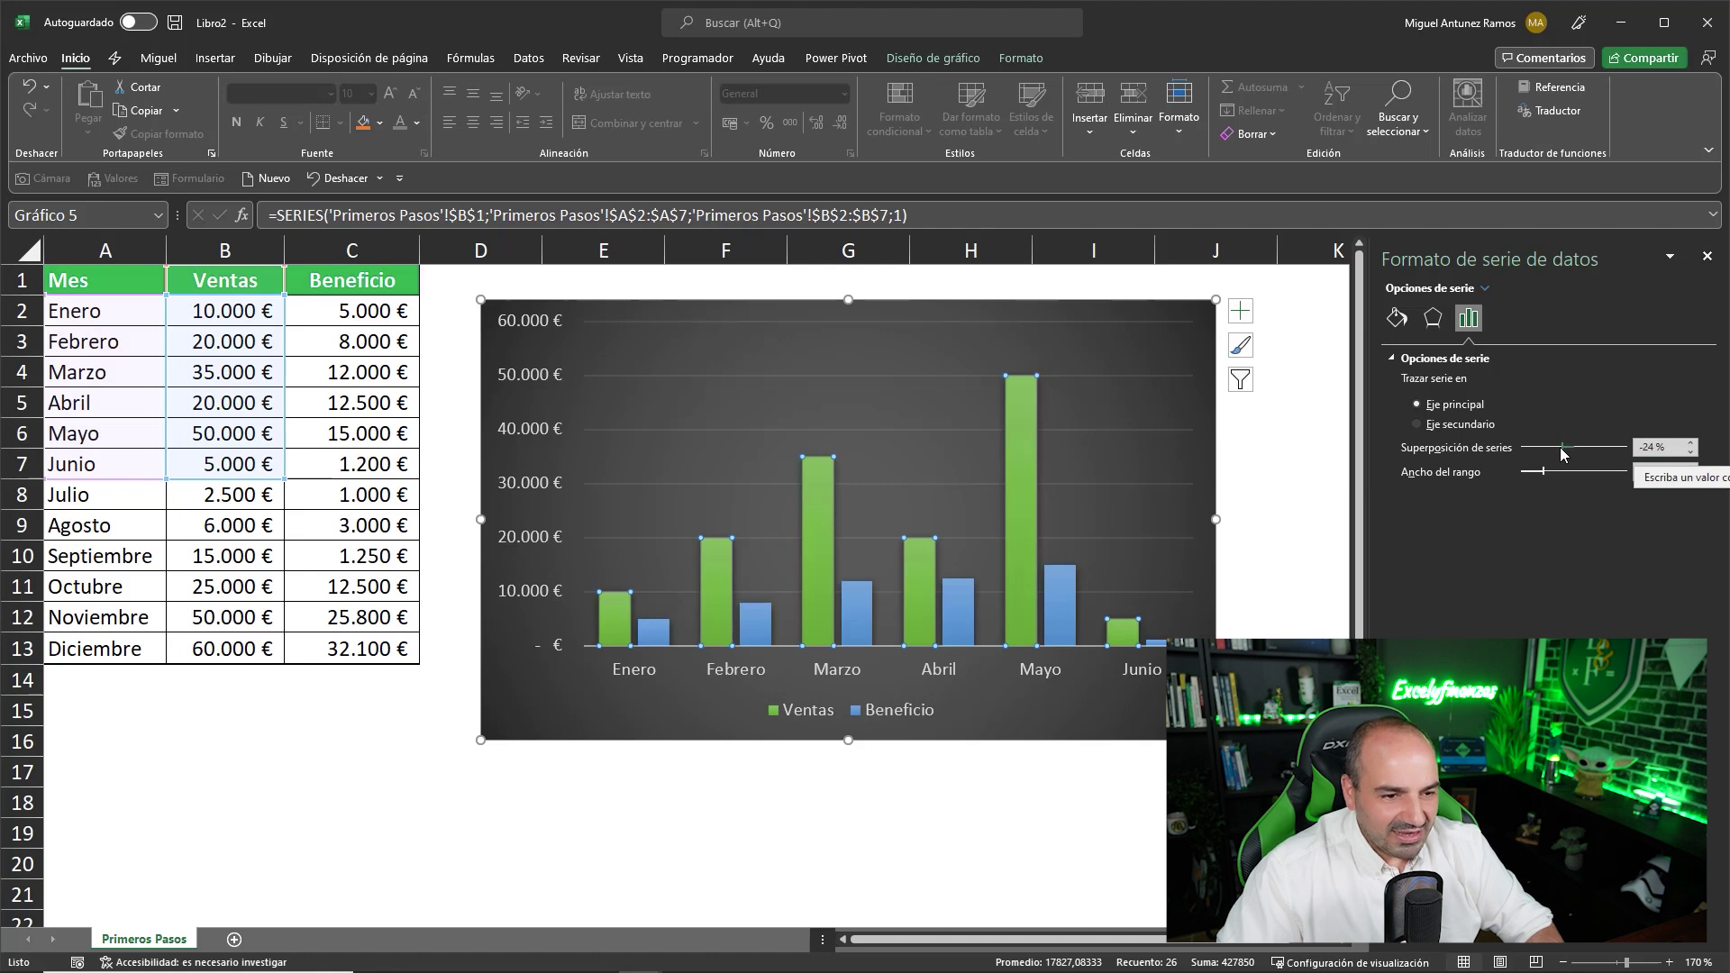
# Step: Try different Superposición de series values, from bars spread apart to overlapping
pyautogui.moveTo(1561, 447); pyautogui.dragTo(1529, 446)
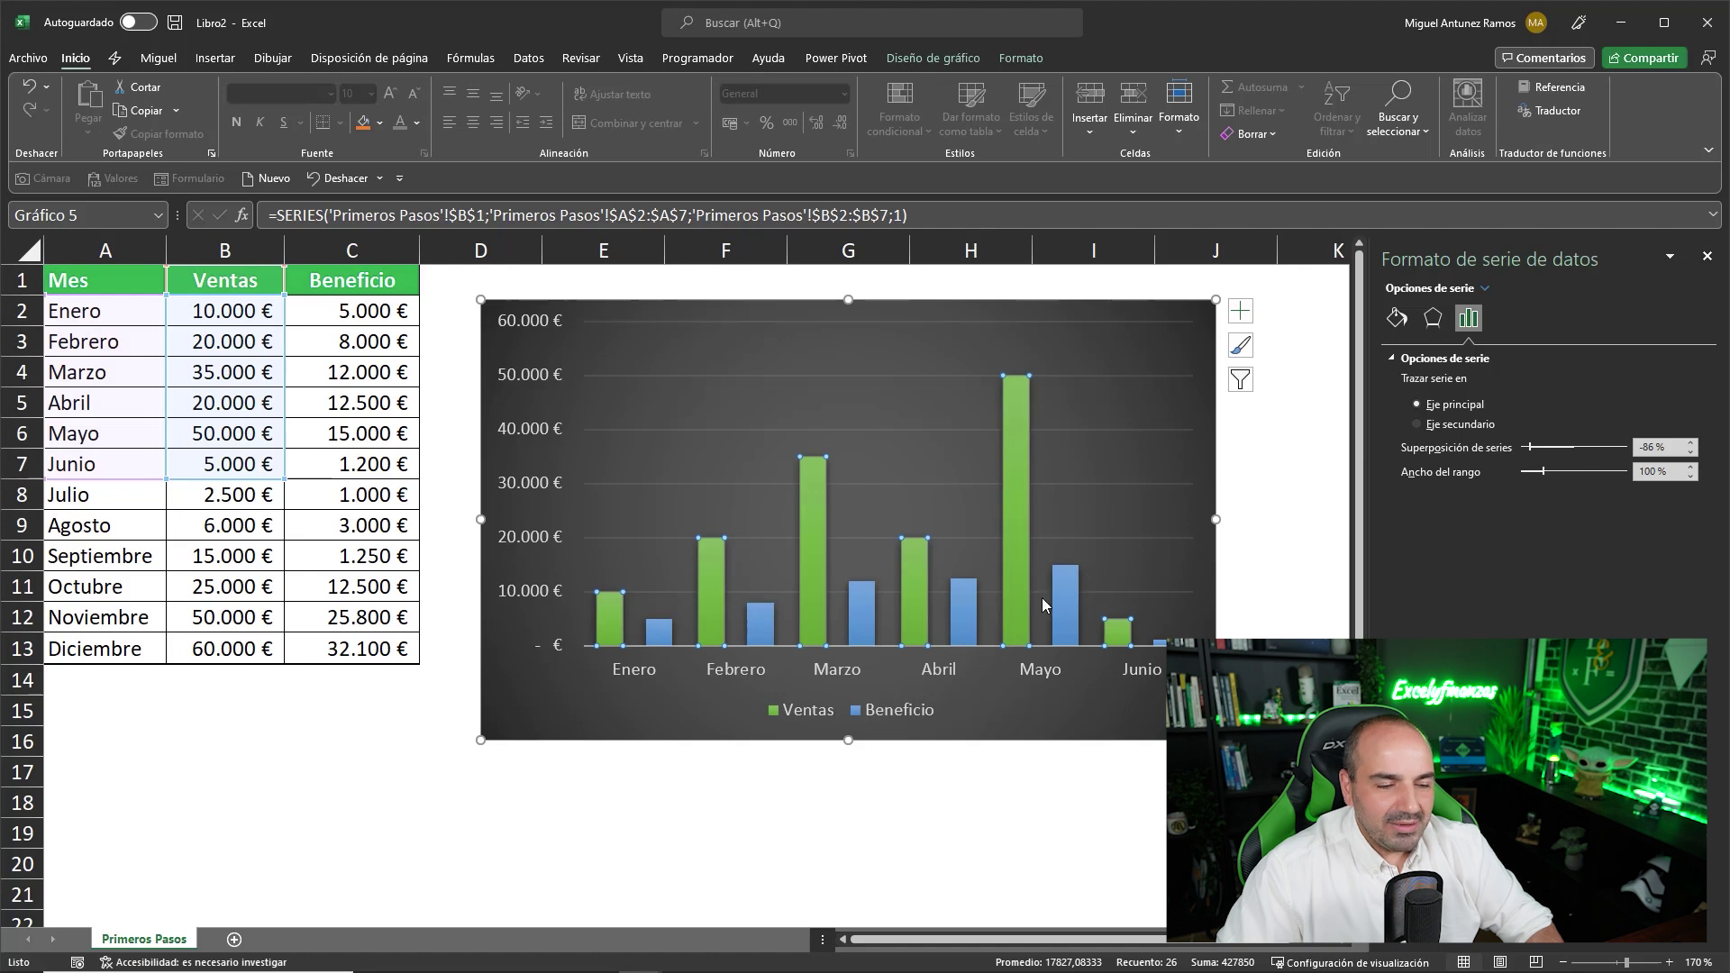
pyautogui.moveTo(1063, 606)
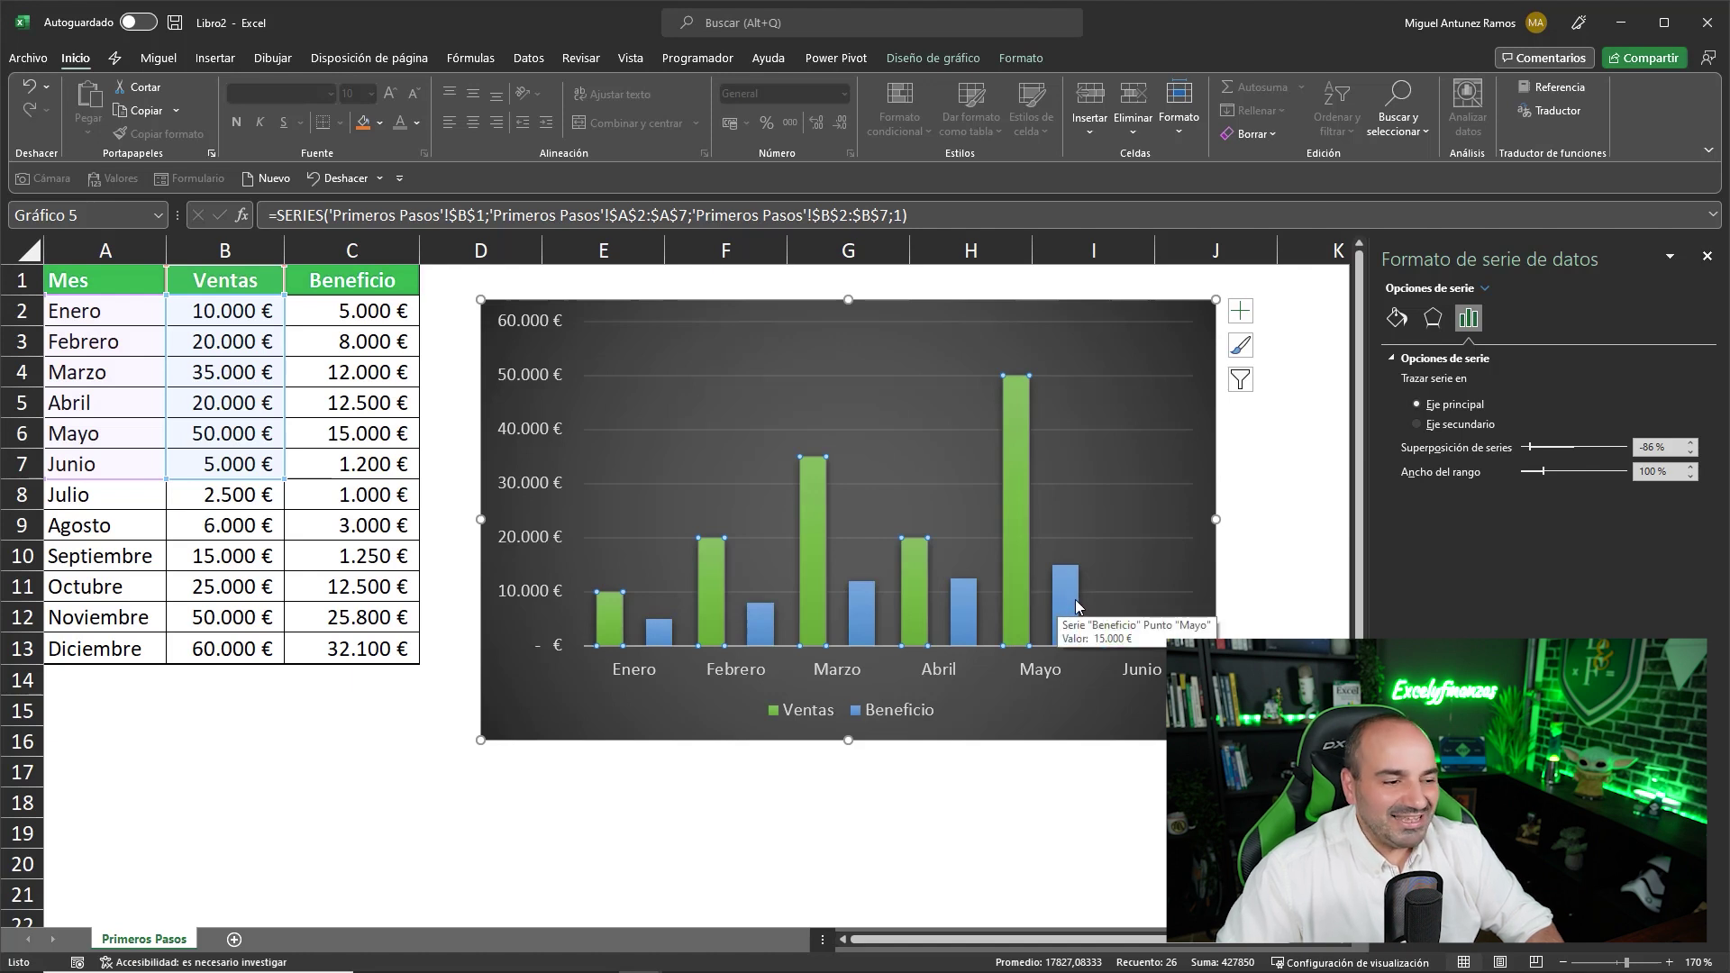
pyautogui.moveTo(1530, 447); pyautogui.dragTo(1562, 460)
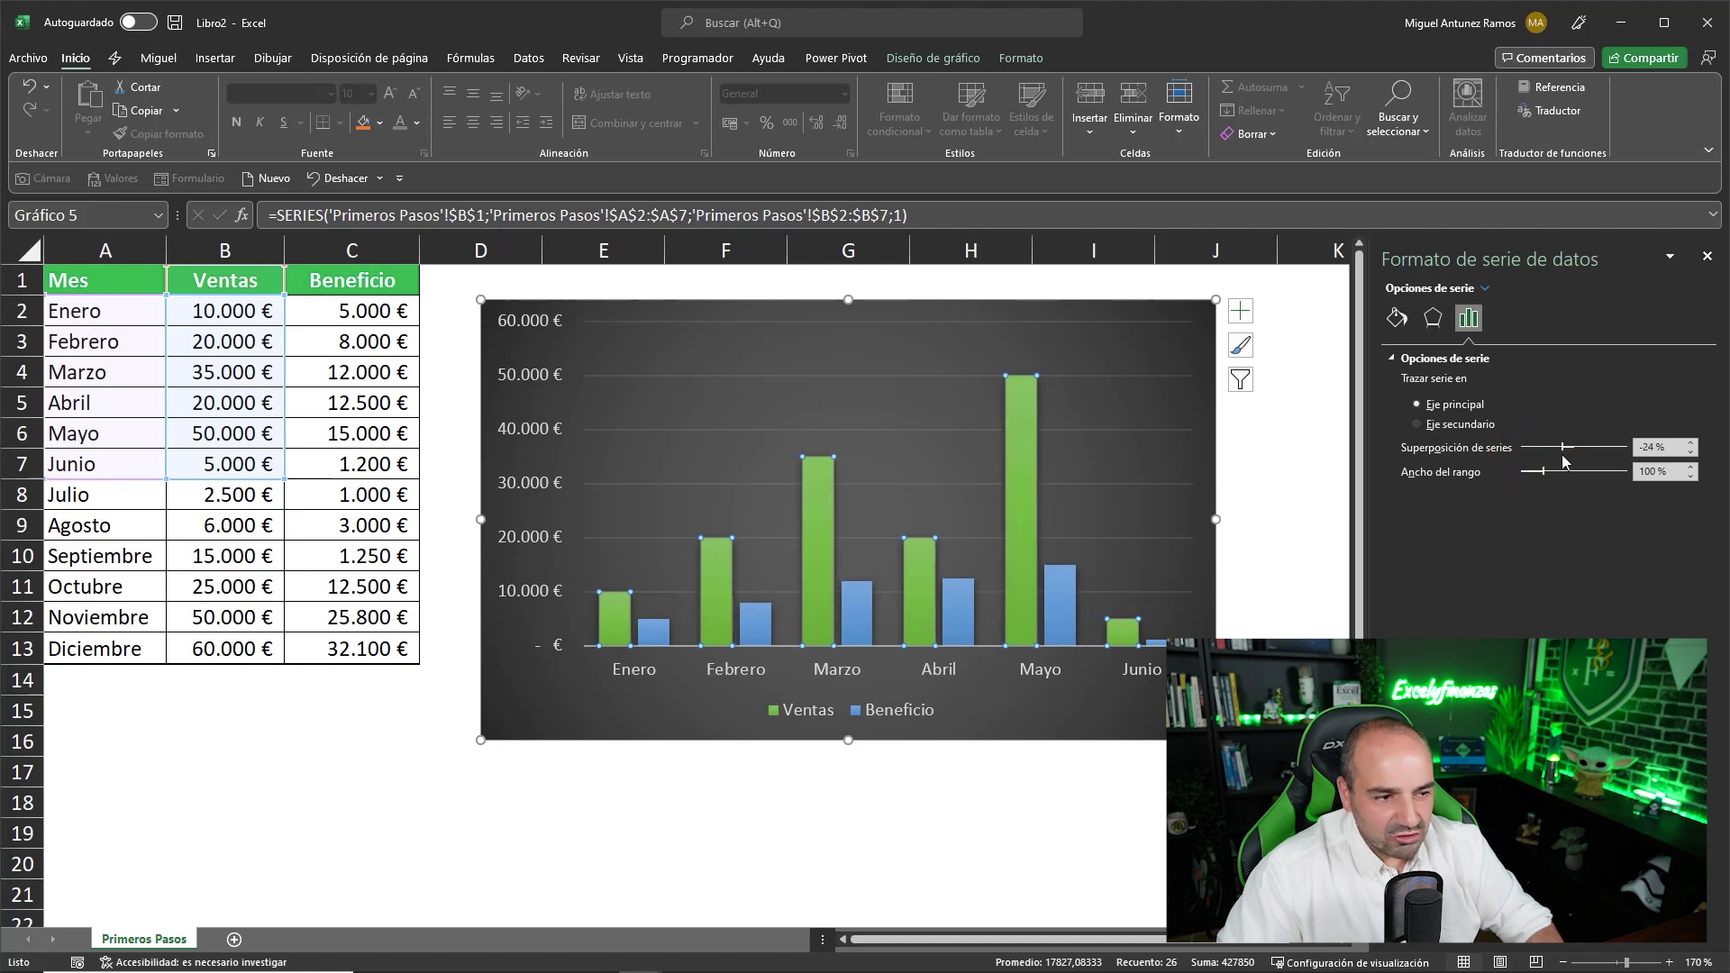
pyautogui.moveTo(1563, 451); pyautogui.dragTo(1602, 455)
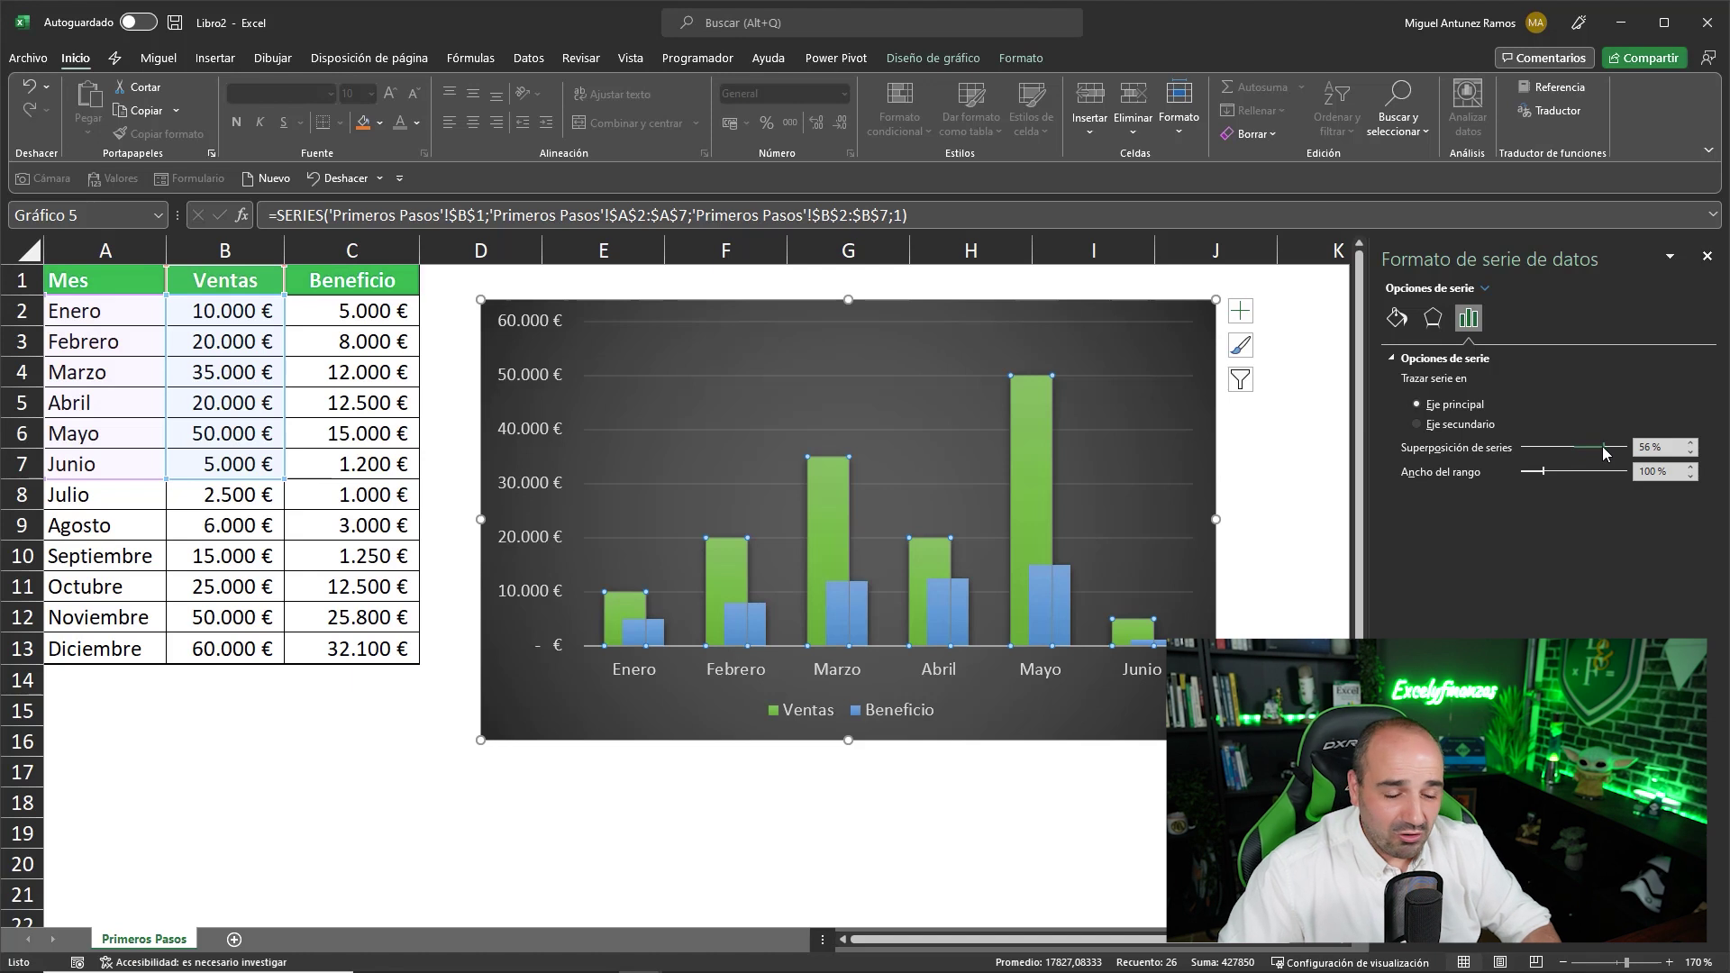
pyautogui.moveTo(1604, 448); pyautogui.dragTo(1606, 448)
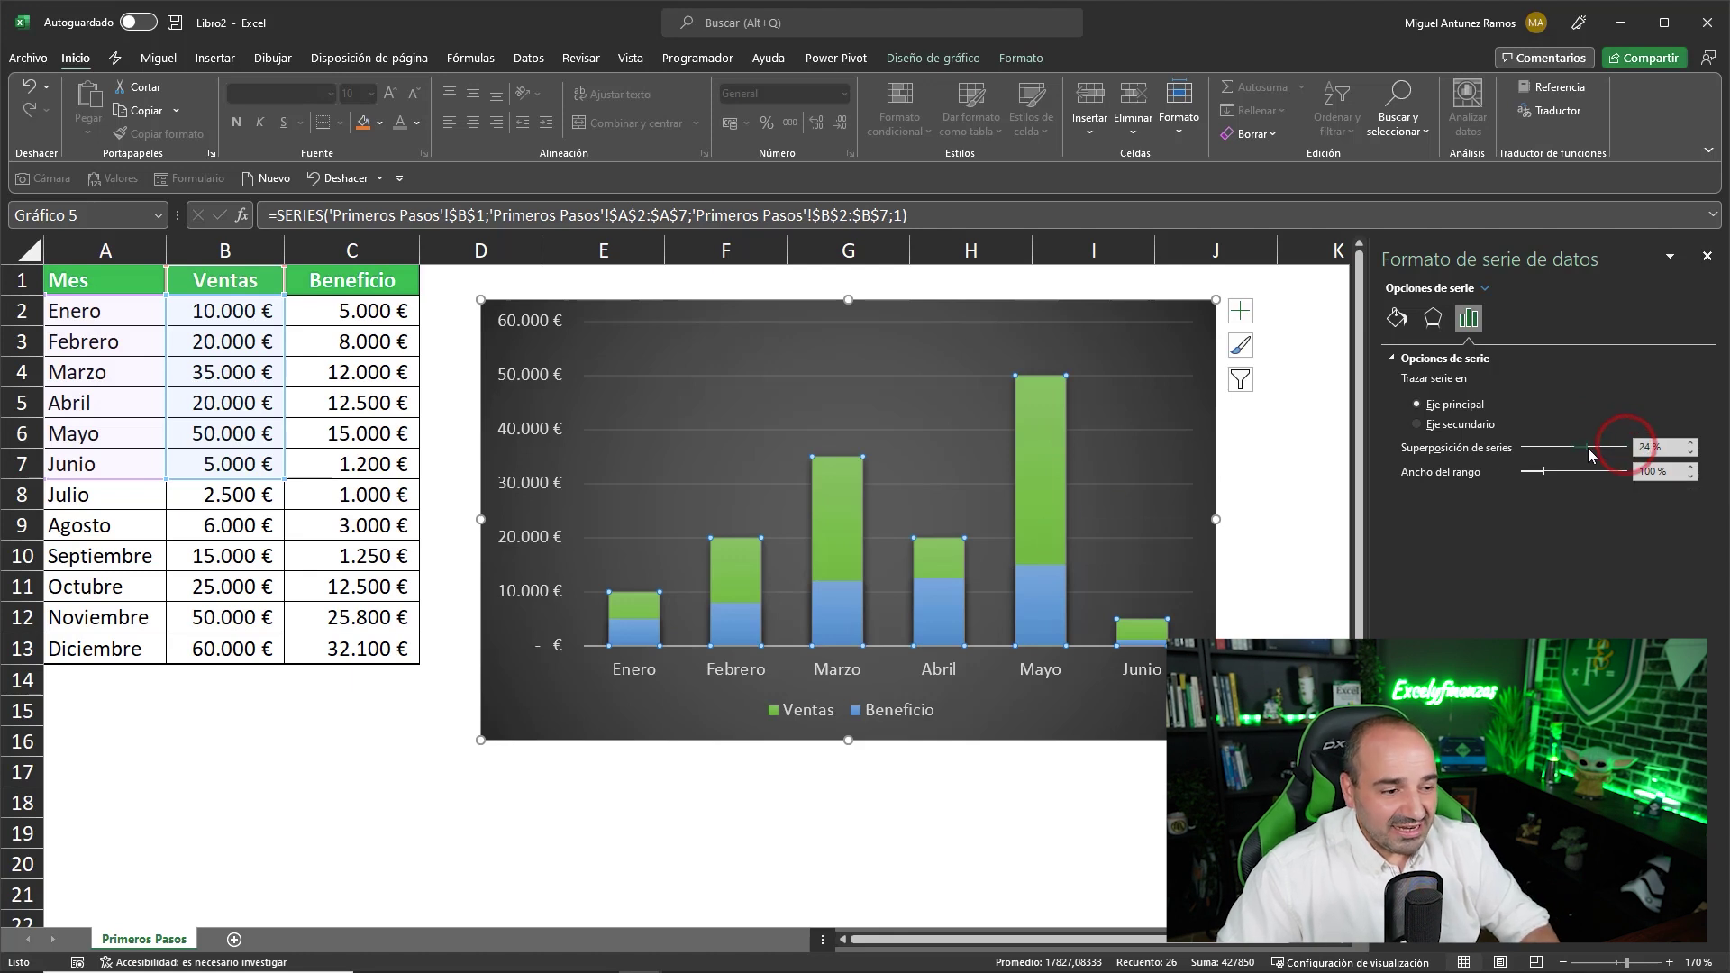
pyautogui.moveTo(1627, 447); pyautogui.dragTo(1586, 448)
pyautogui.click(1024, 719)
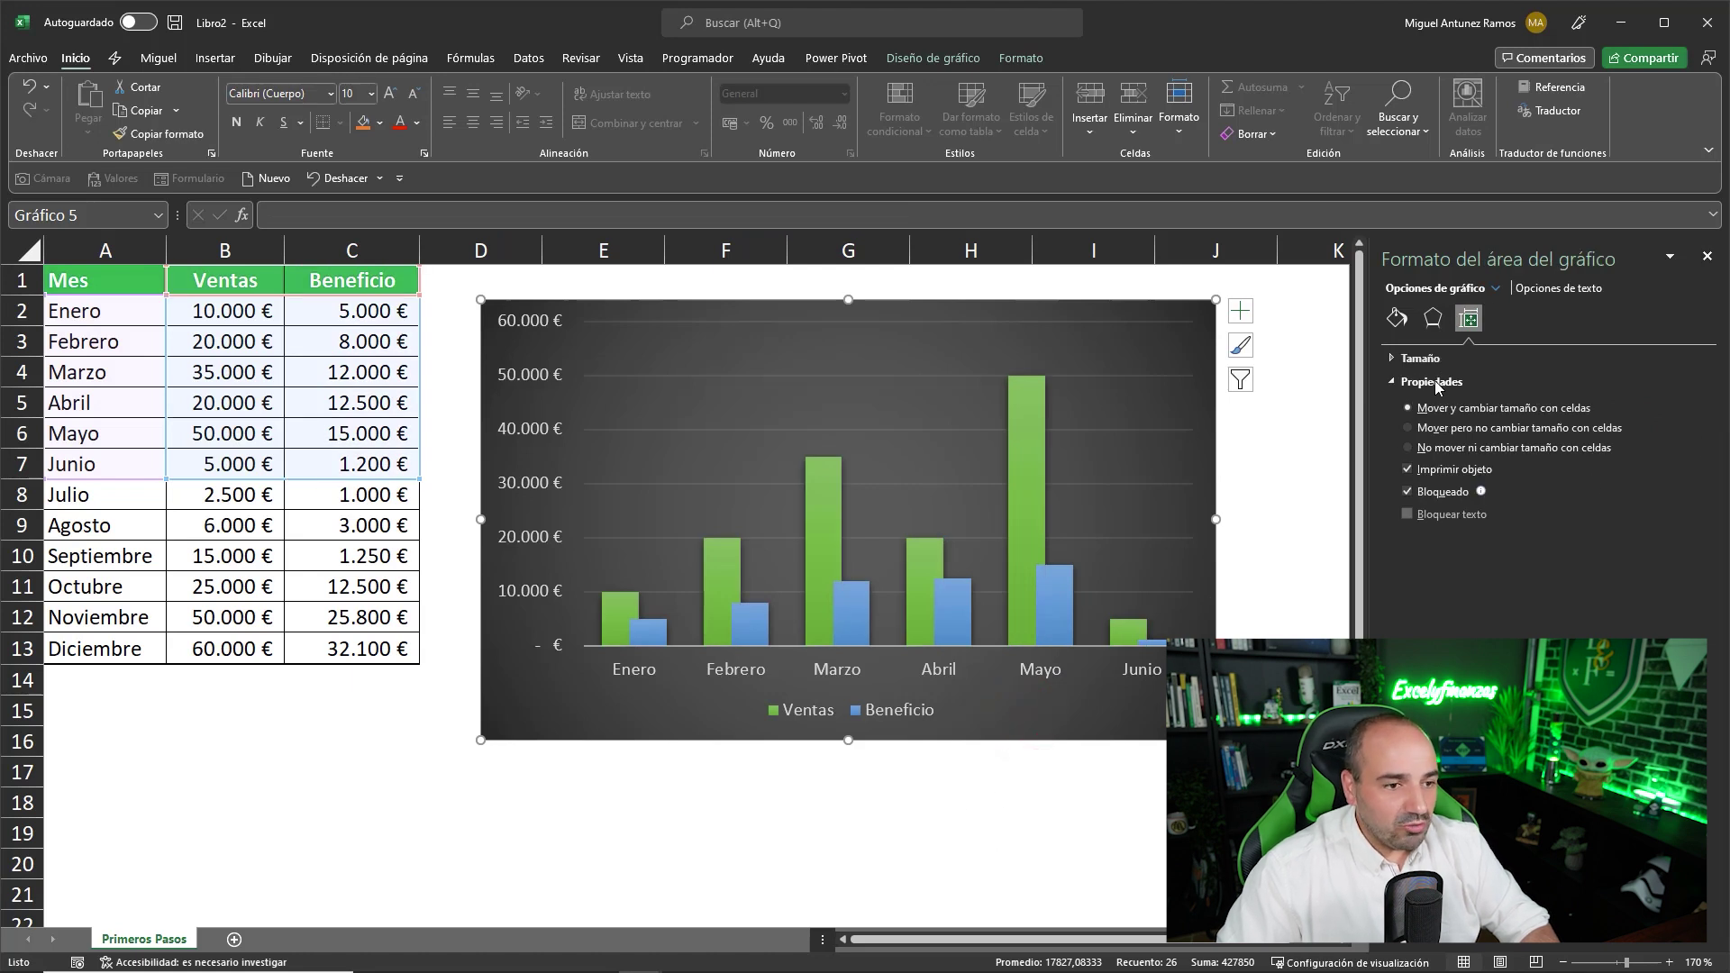
pyautogui.click(1024, 452)
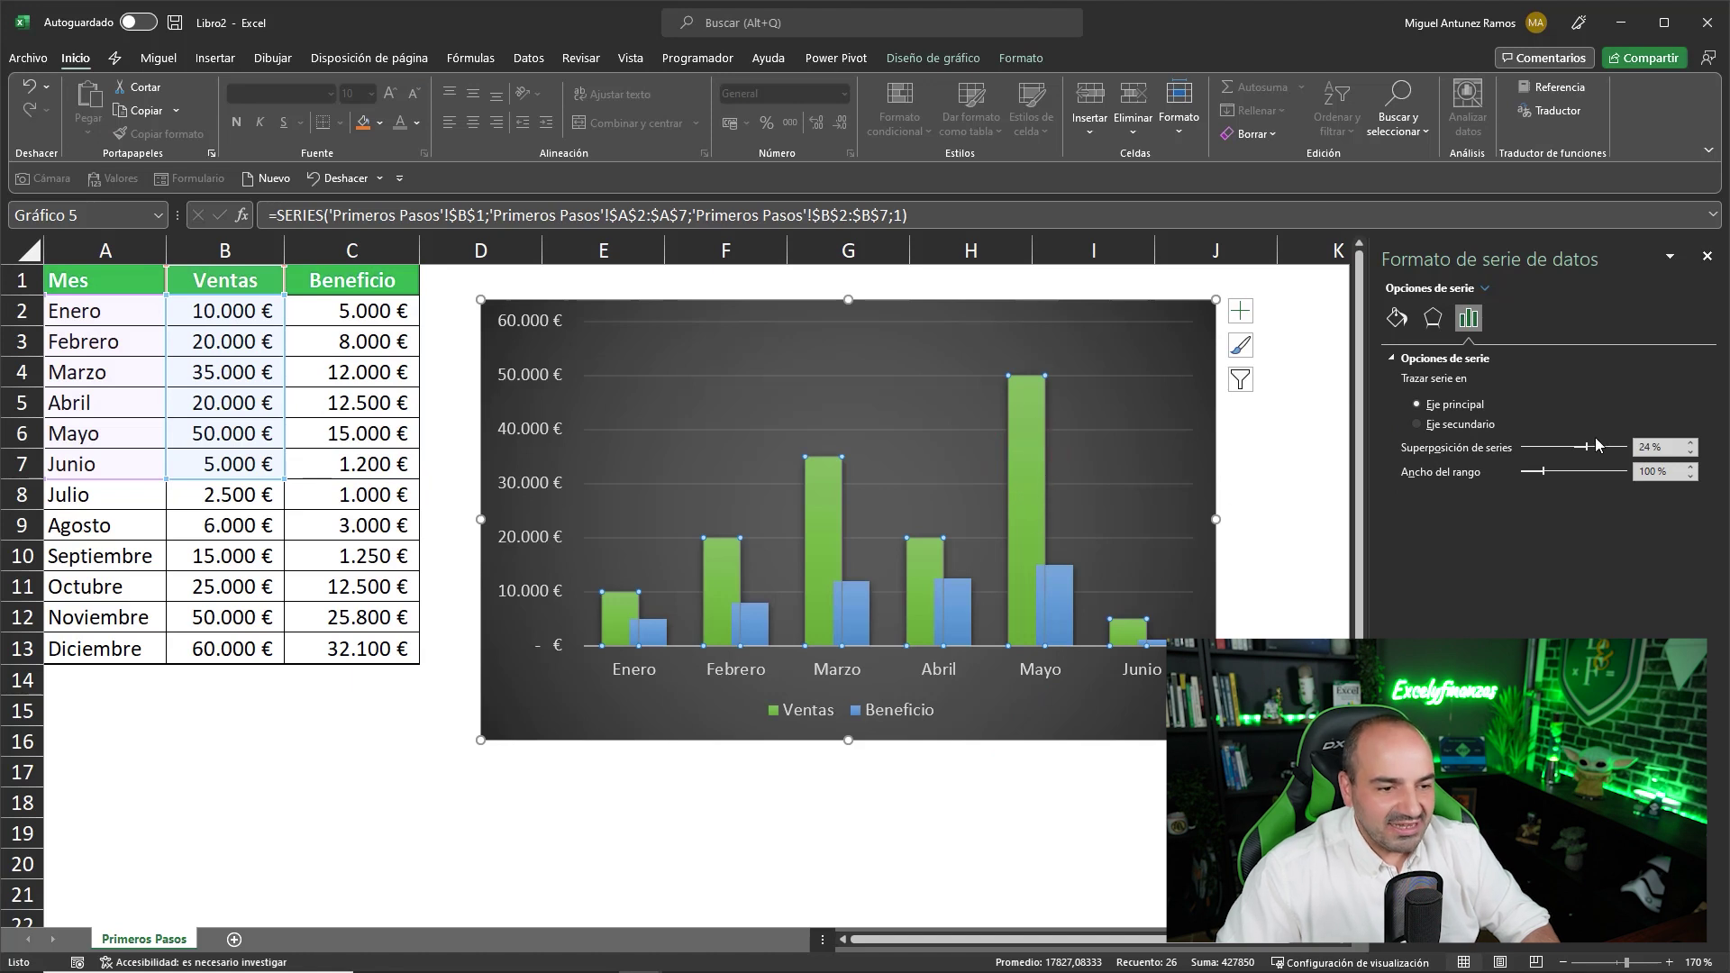
# Step: Set series overlap to about -7% and gap width (Ancho del rango) to 60%
pyautogui.moveTo(1587, 448); pyautogui.dragTo(1563, 448)
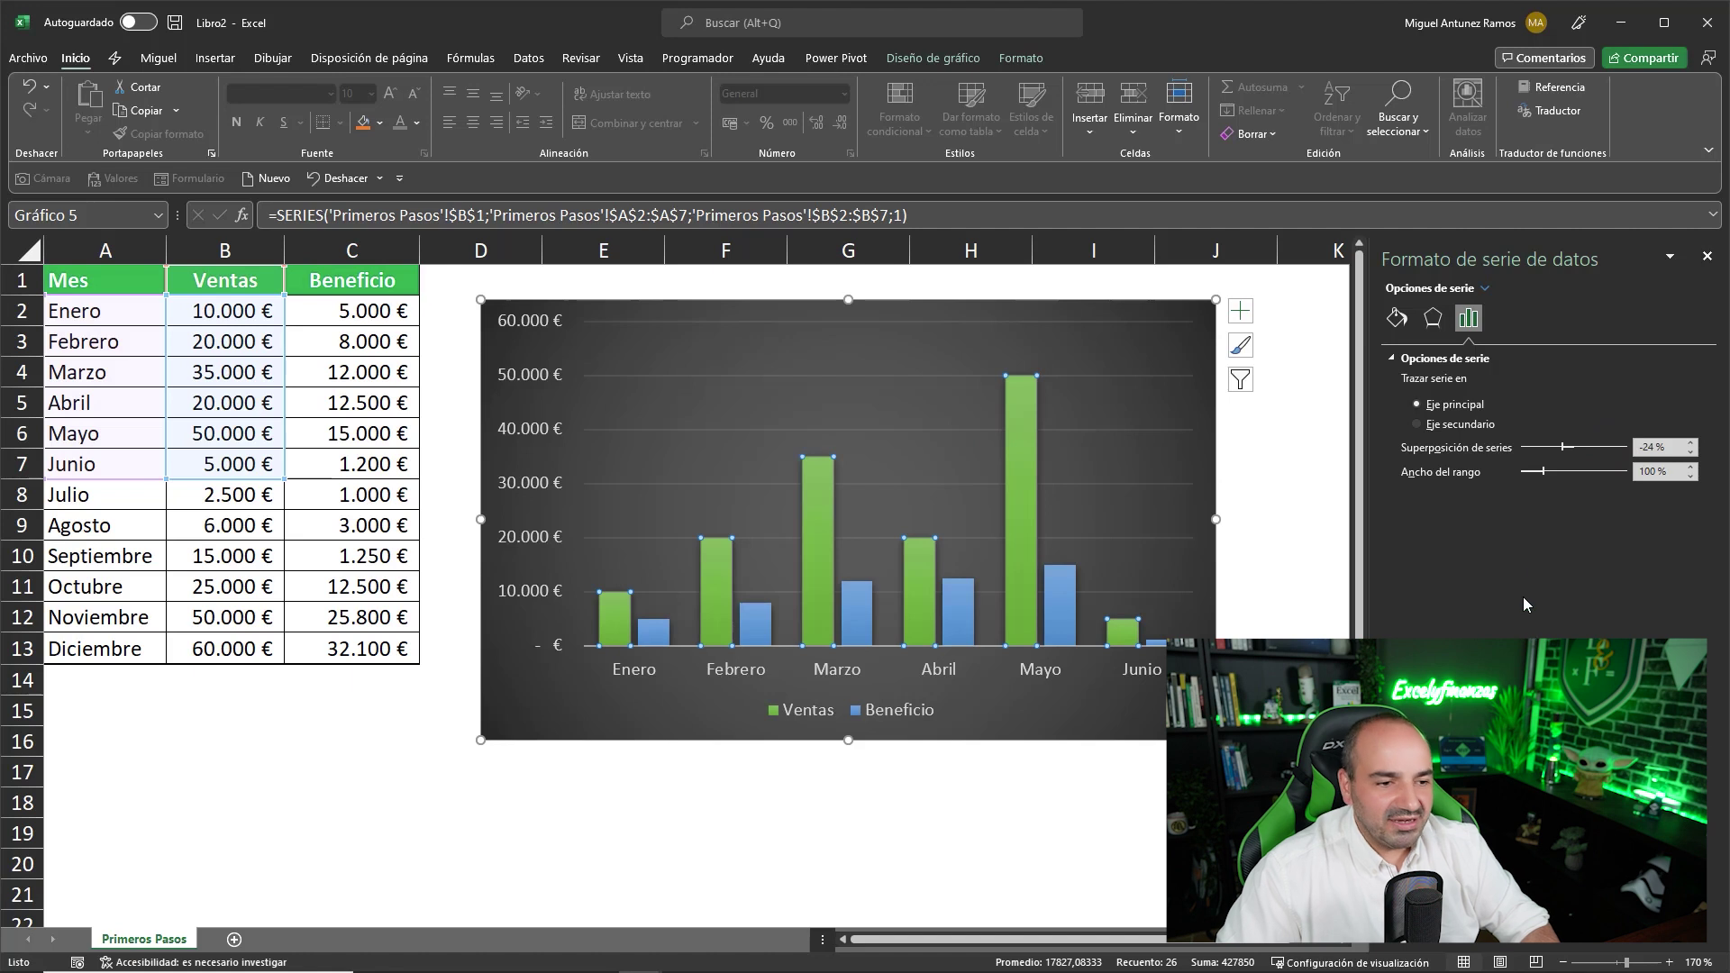
pyautogui.moveTo(1543, 473); pyautogui.dragTo(1528, 487)
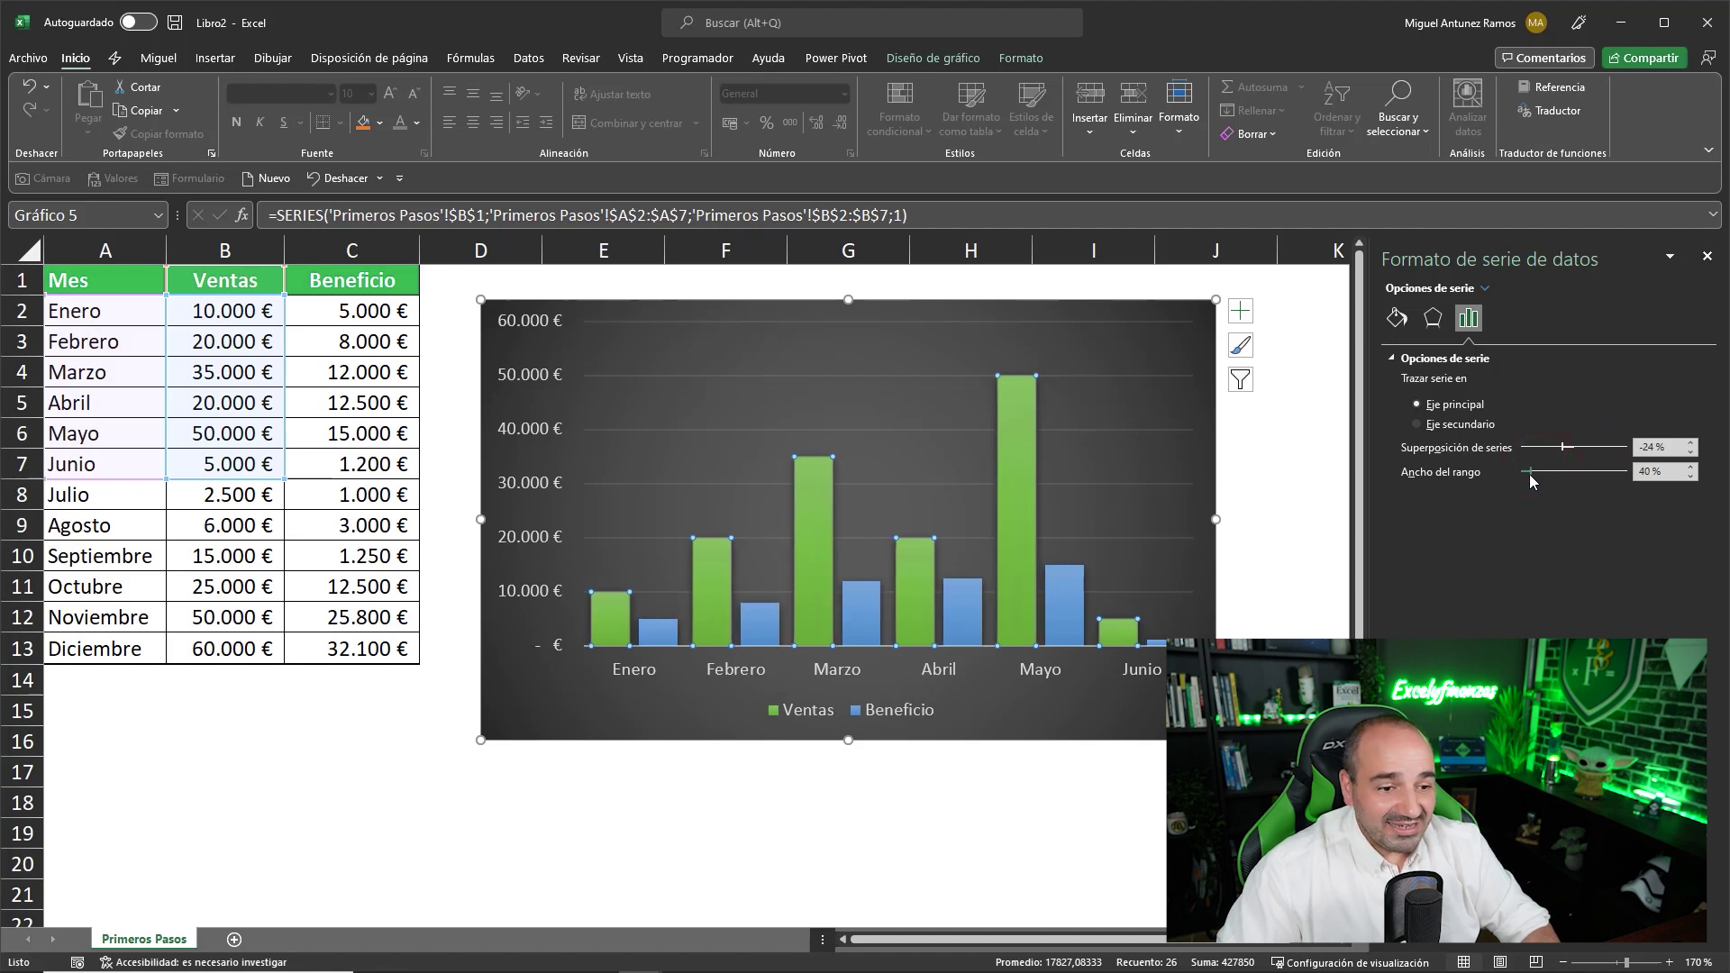
pyautogui.moveTo(1529, 473); pyautogui.dragTo(1582, 467)
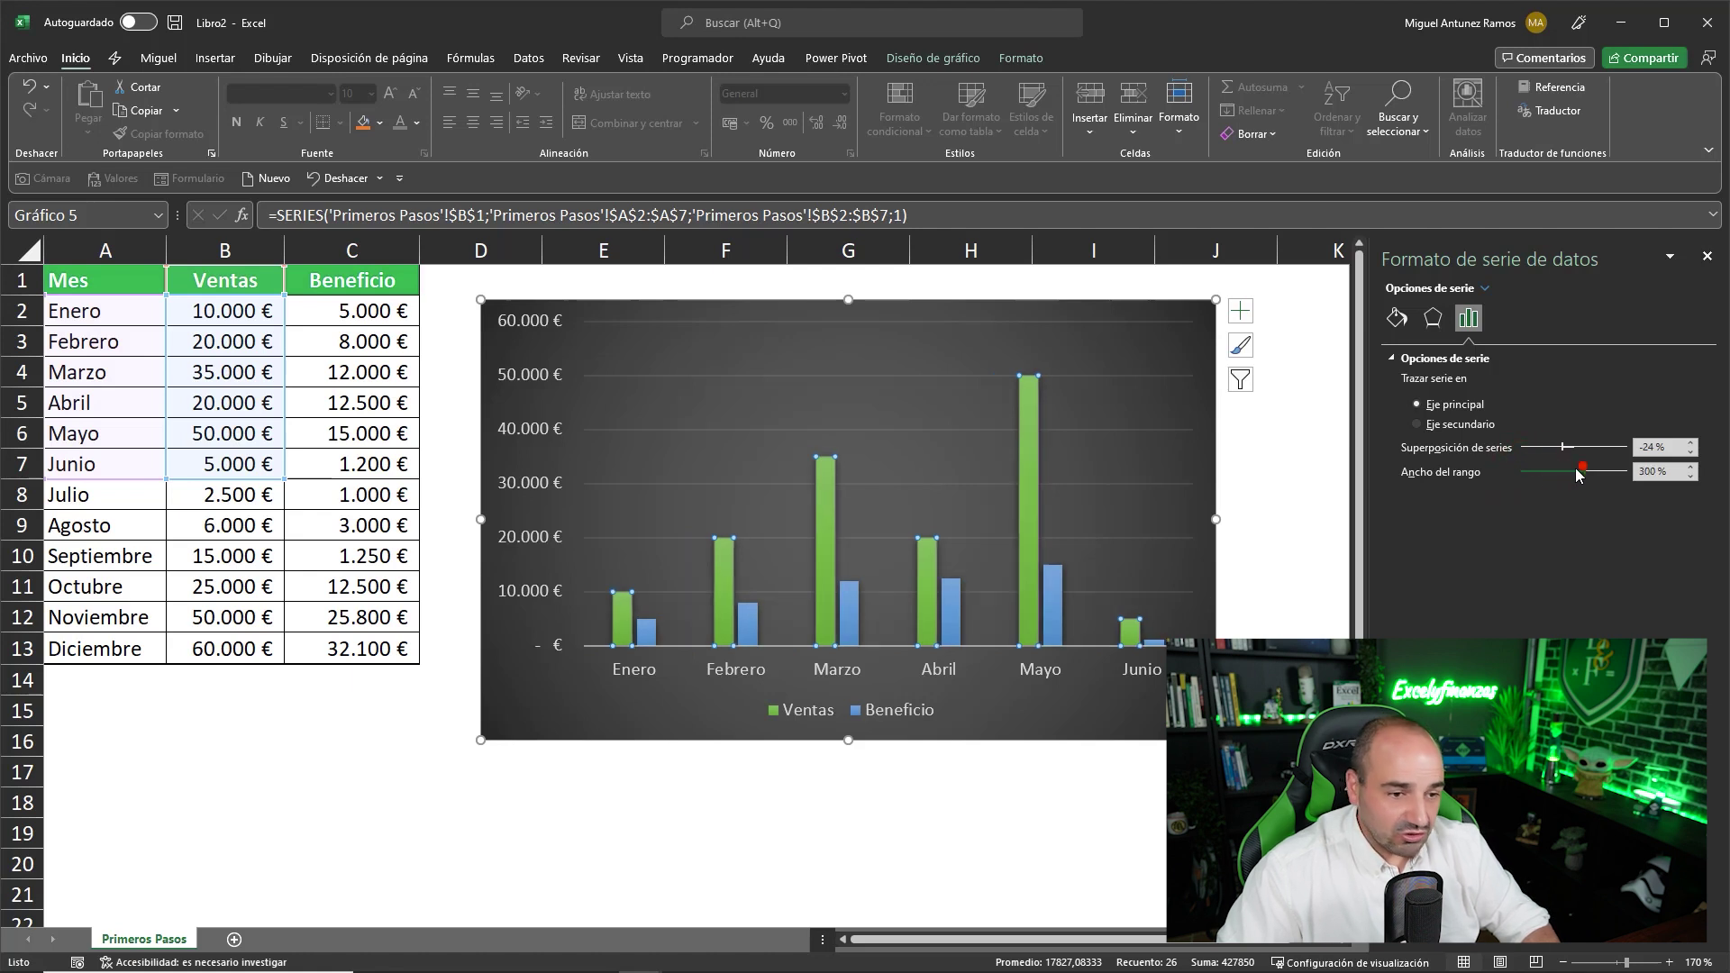
pyautogui.moveTo(1583, 467); pyautogui.dragTo(1531, 473)
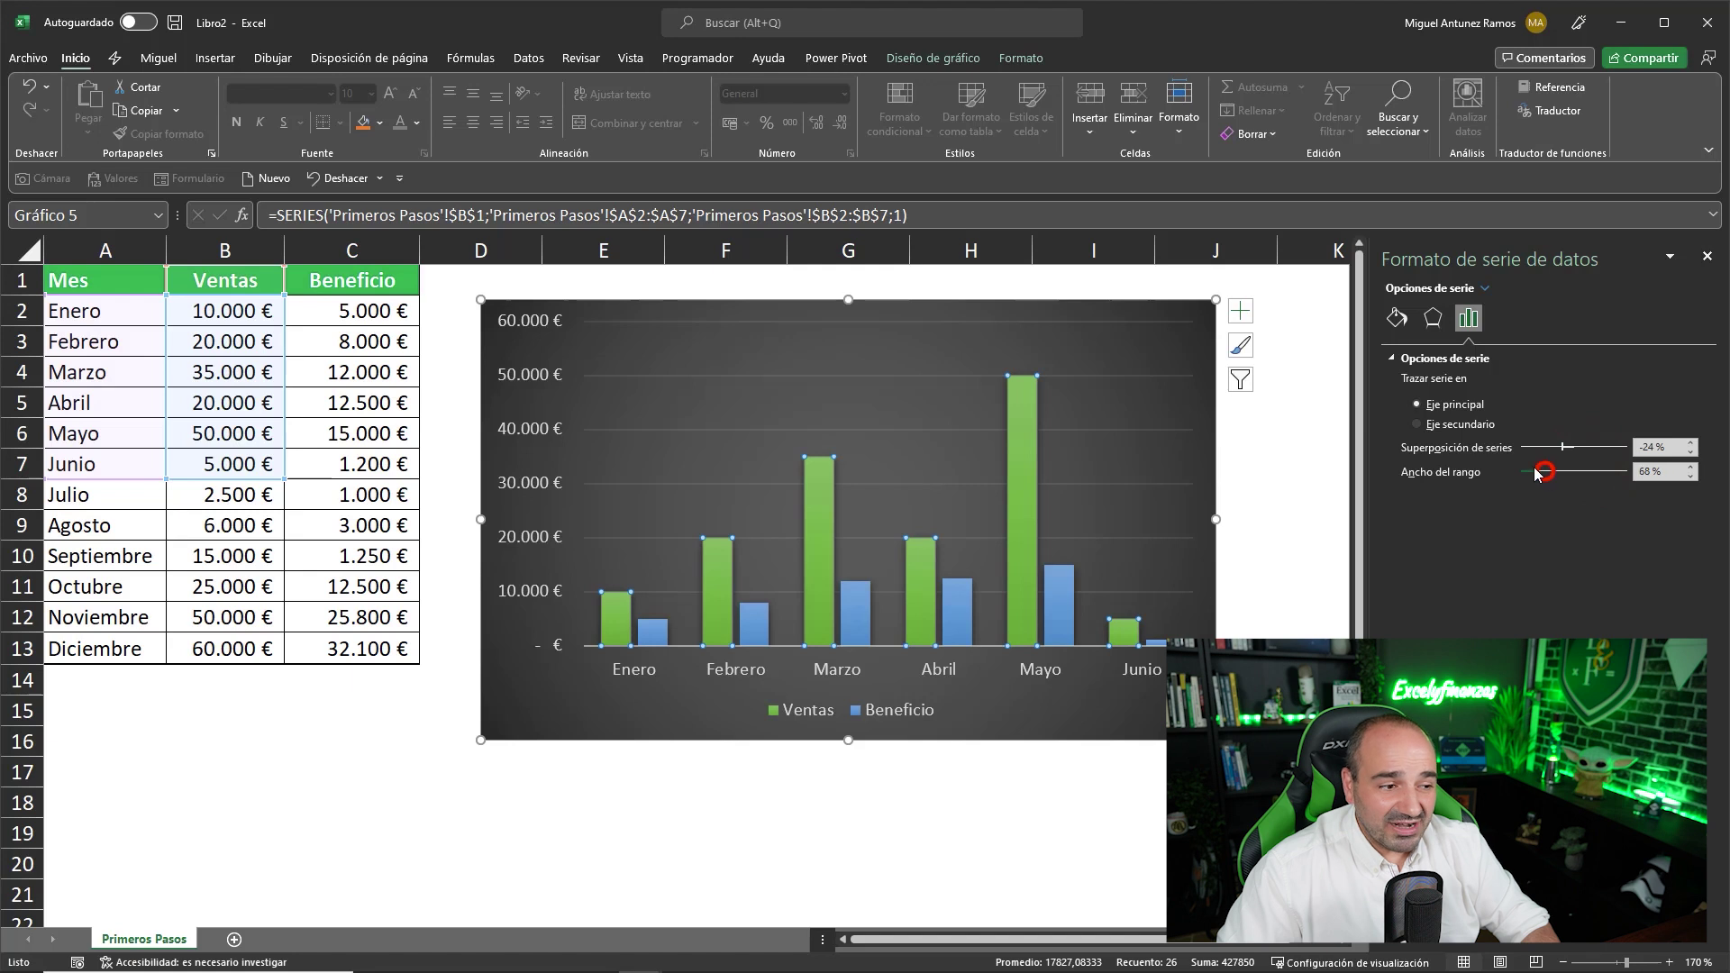
pyautogui.click(1021, 58)
pyautogui.click(934, 58)
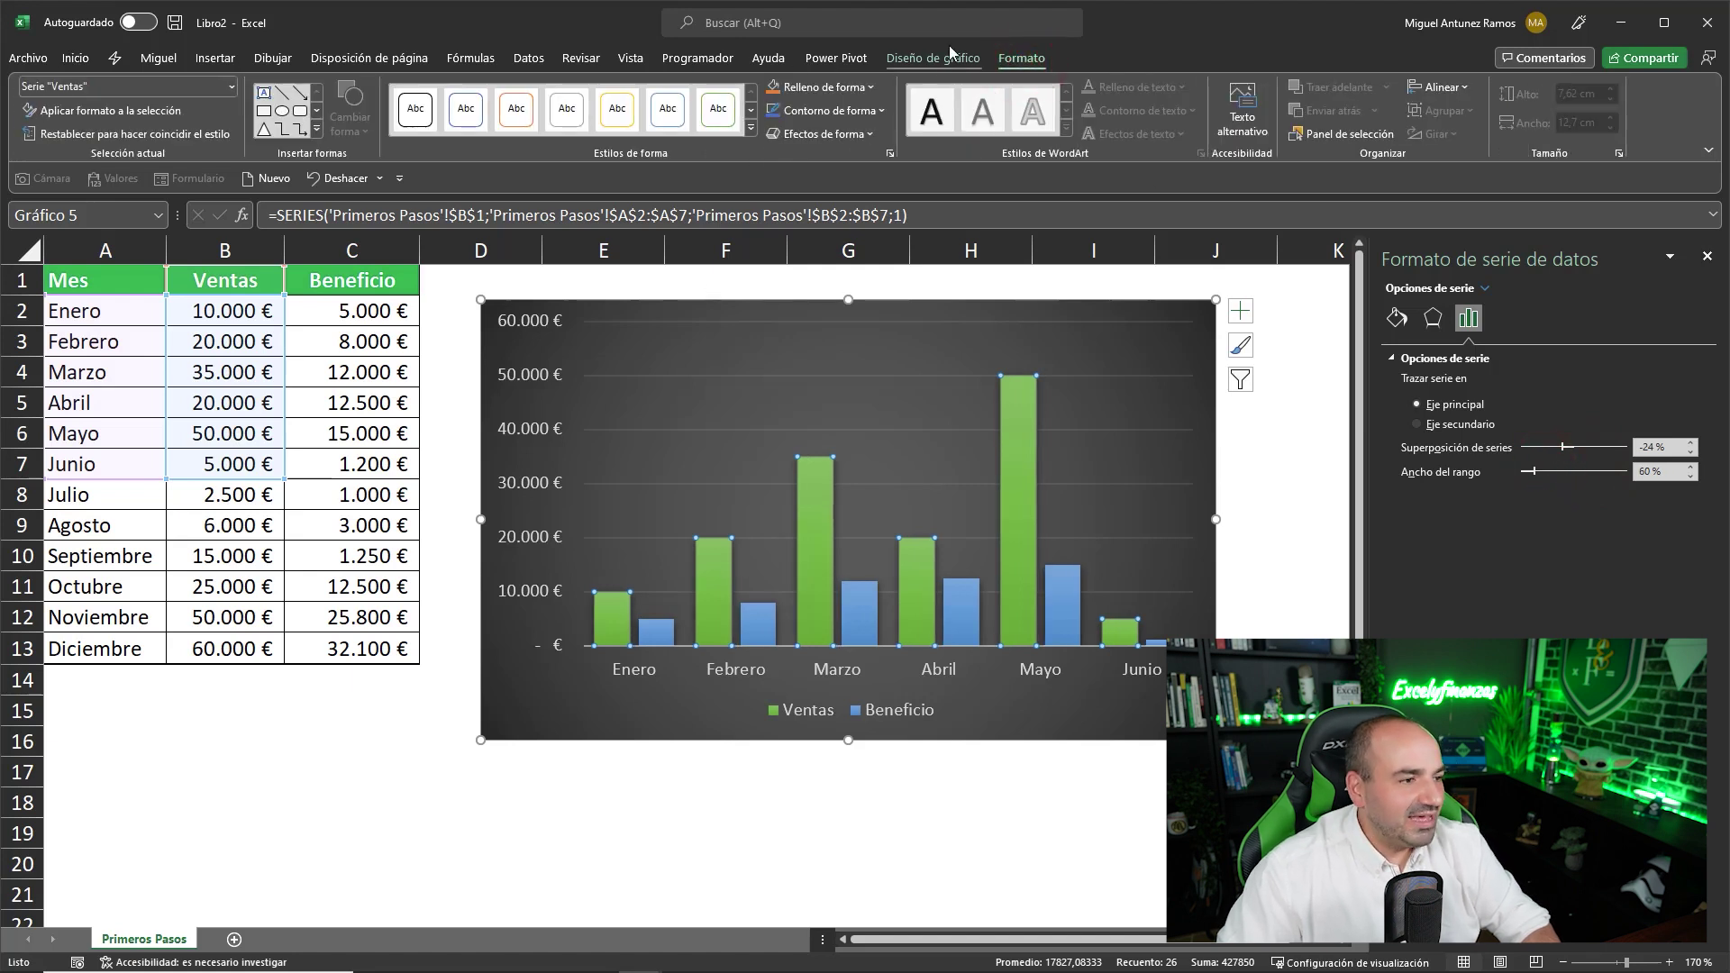
pyautogui.click(1028, 61)
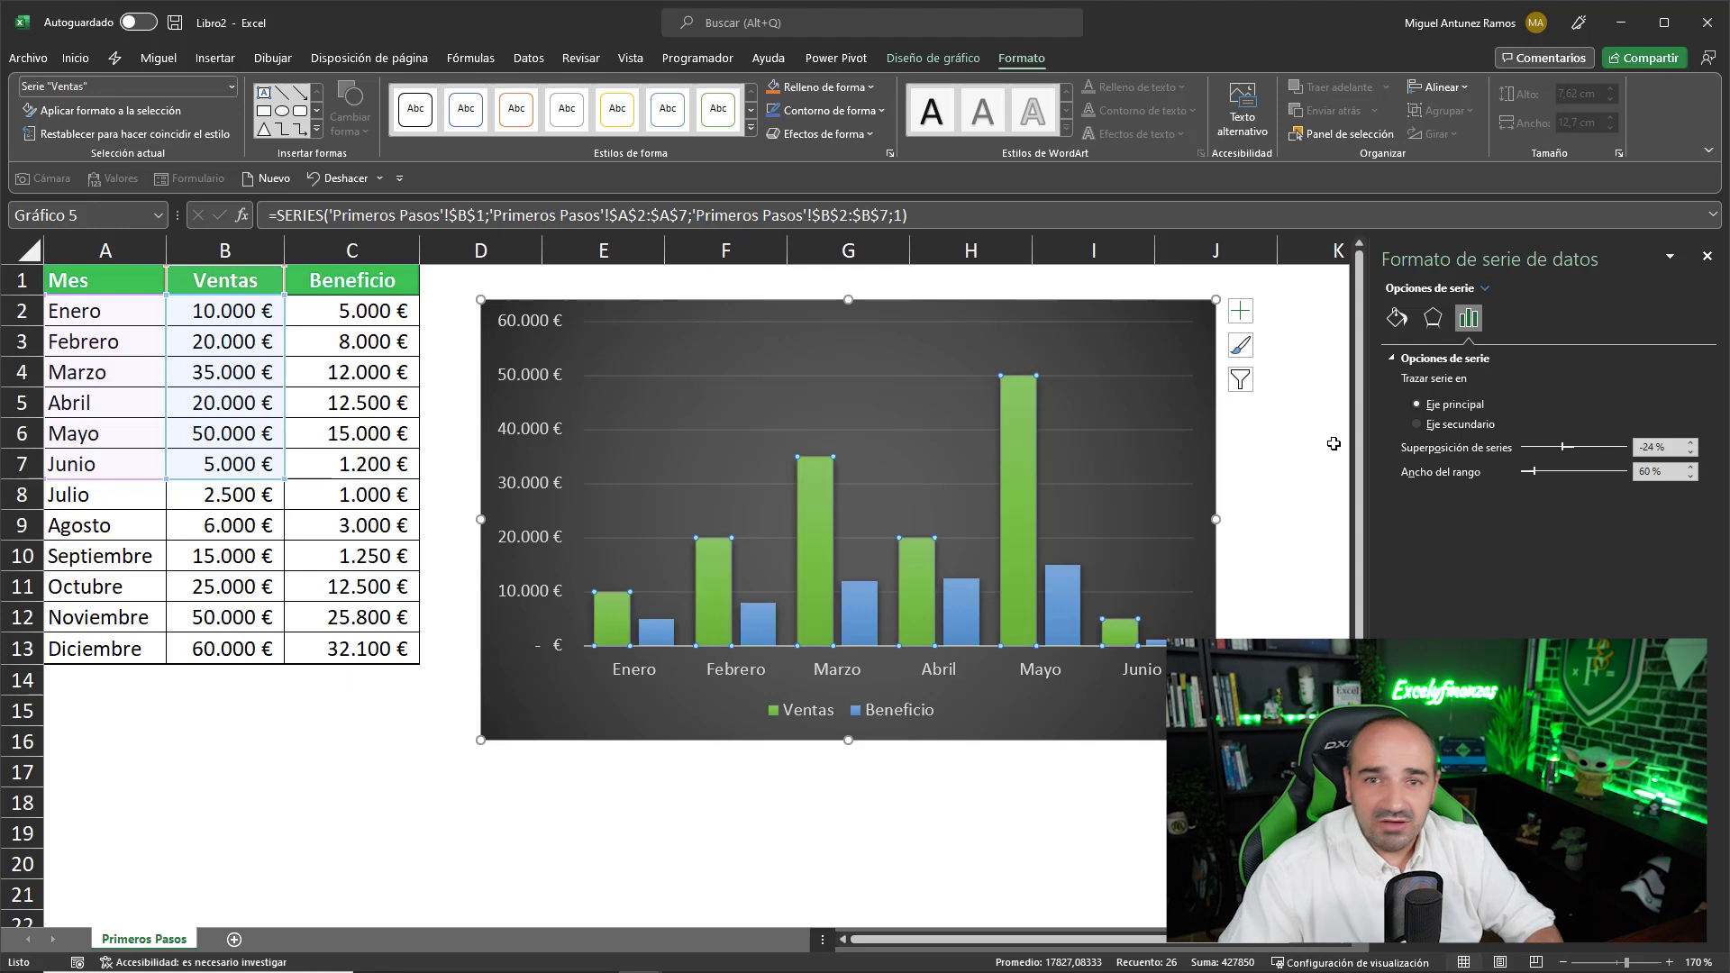
pyautogui.moveTo(1564, 447); pyautogui.dragTo(1583, 449)
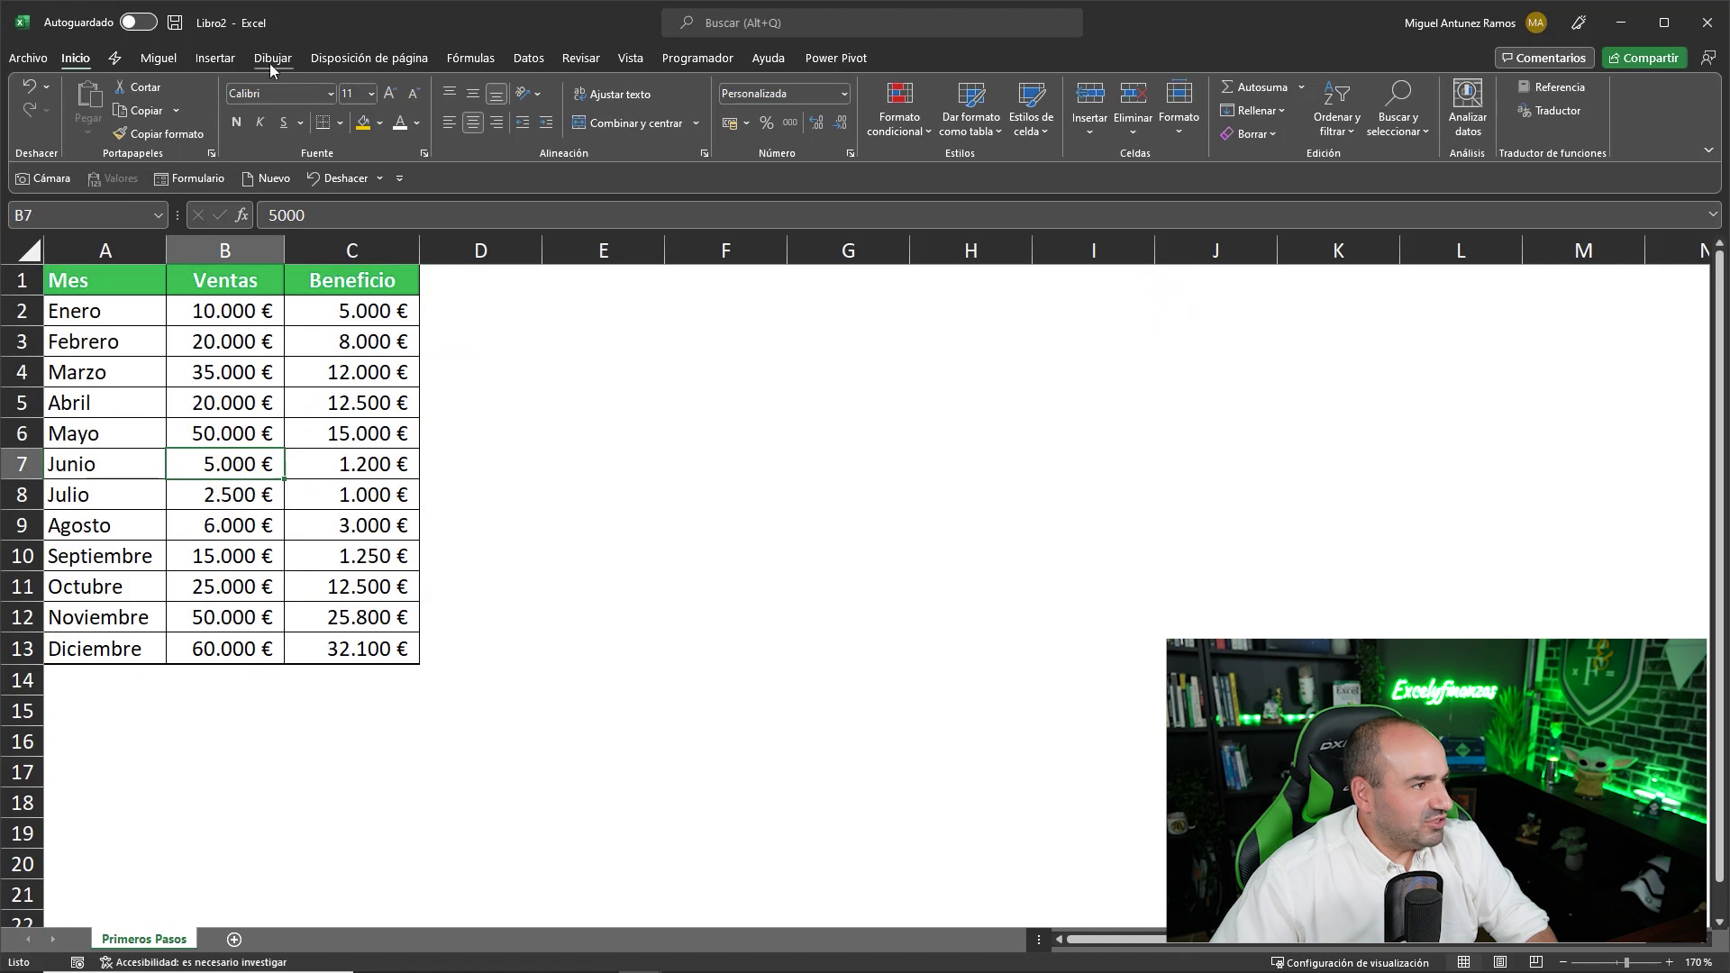
# Step: Insert a second clustered column chart of the table and delete its title
pyautogui.click(215, 57)
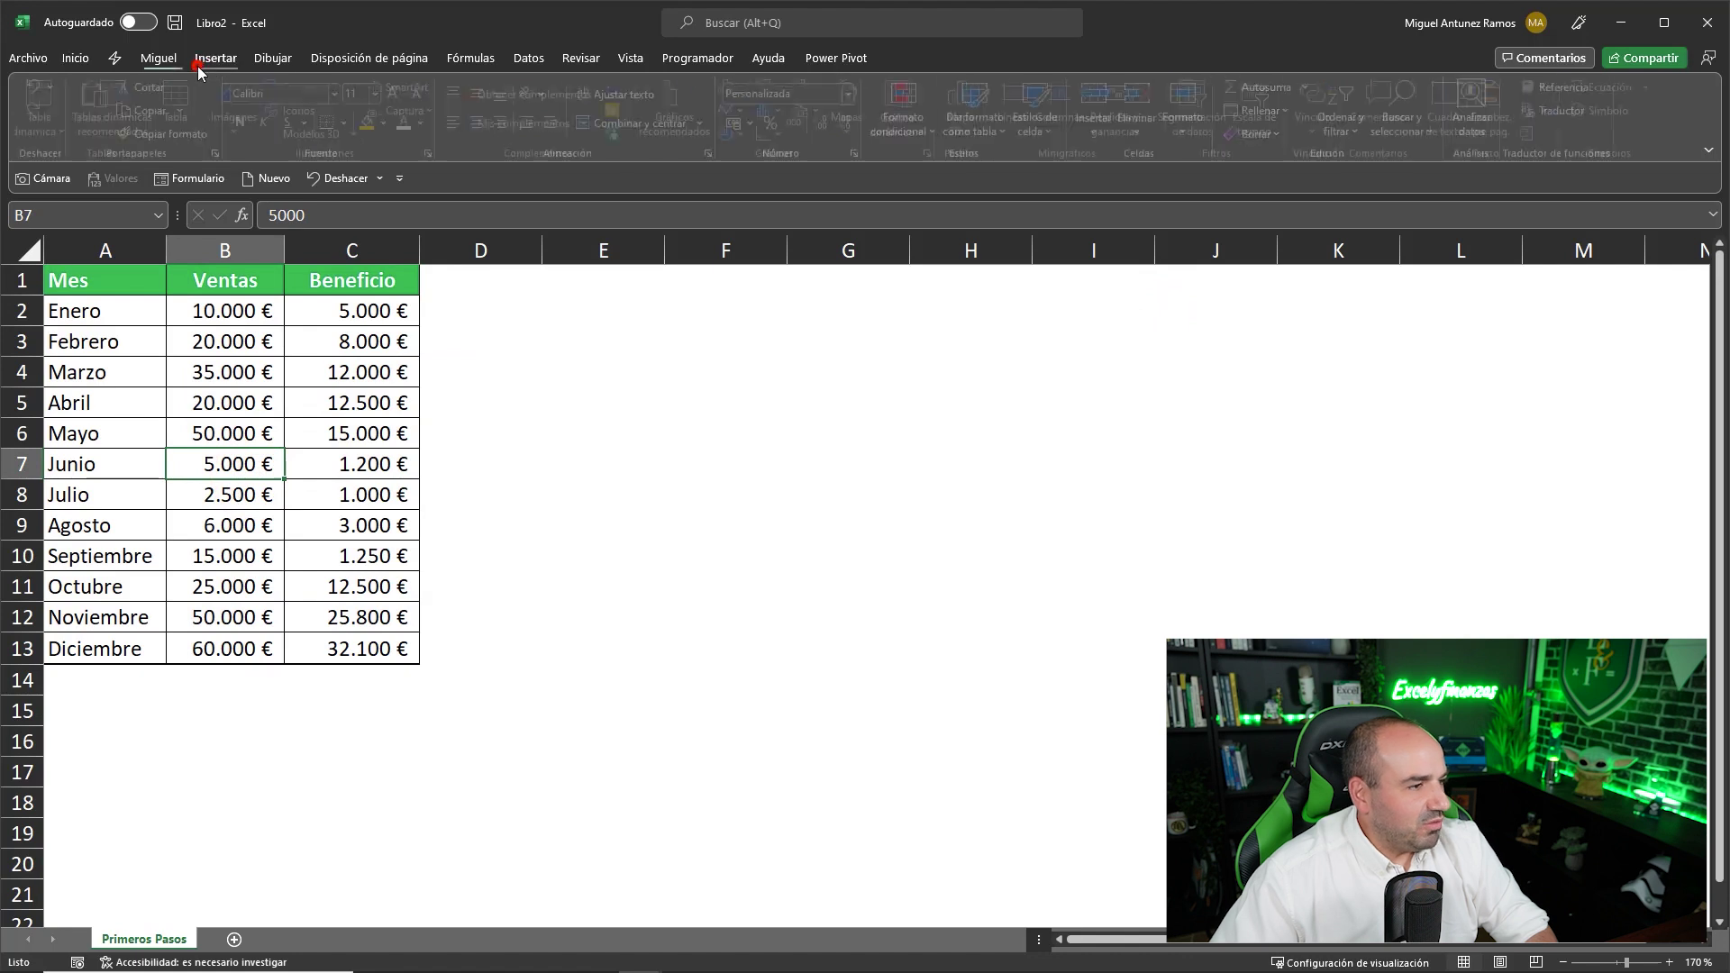
pyautogui.click(736, 96)
pyautogui.click(750, 152)
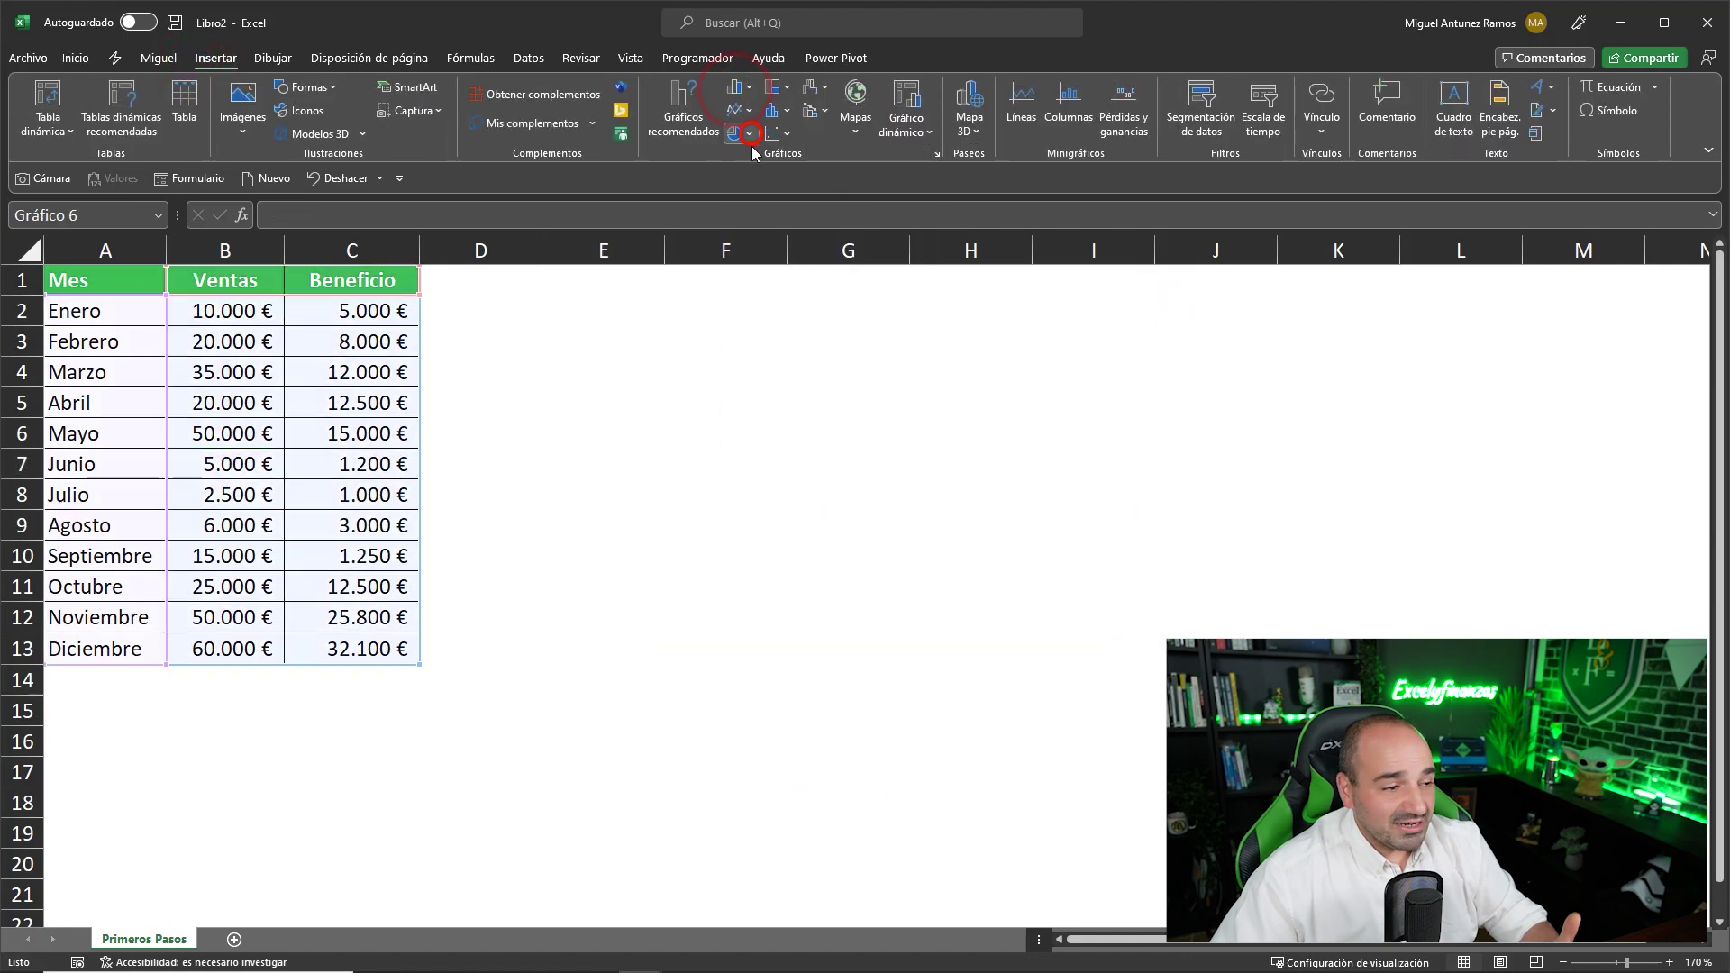
pyautogui.press('Delete')
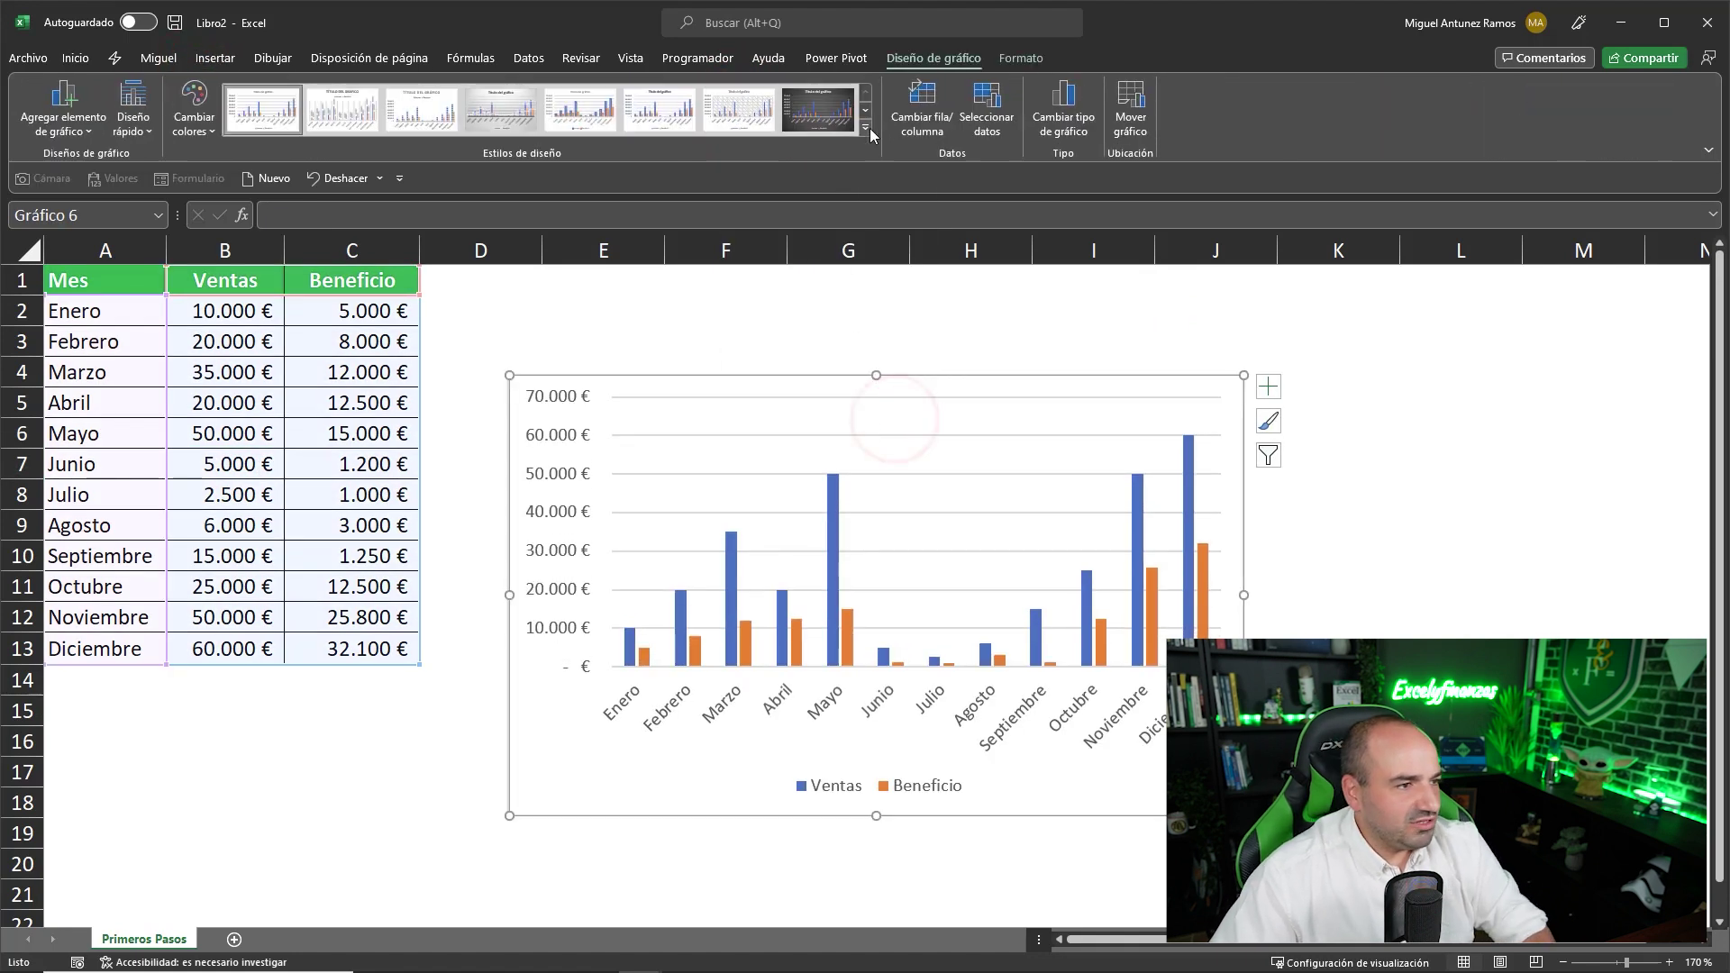
# Step: Apply the solid dark chart style with legend below and move the chart beside the table
pyautogui.click(864, 131)
pyautogui.click(507, 168)
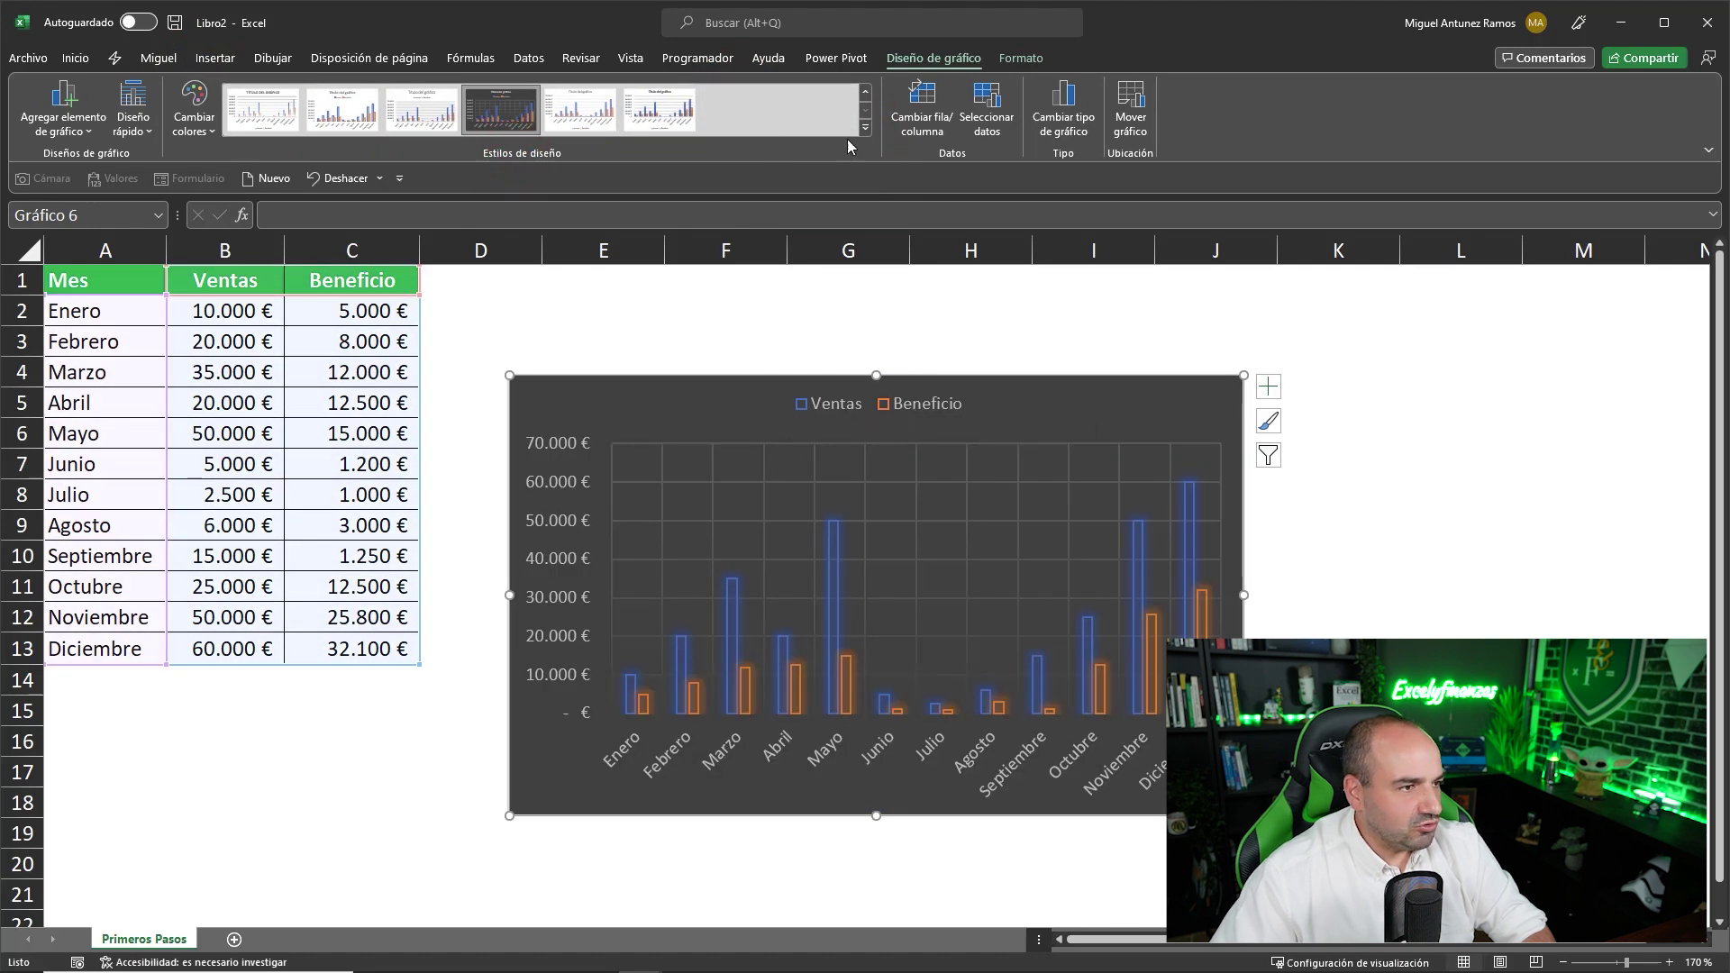
pyautogui.click(865, 91)
pyautogui.click(845, 118)
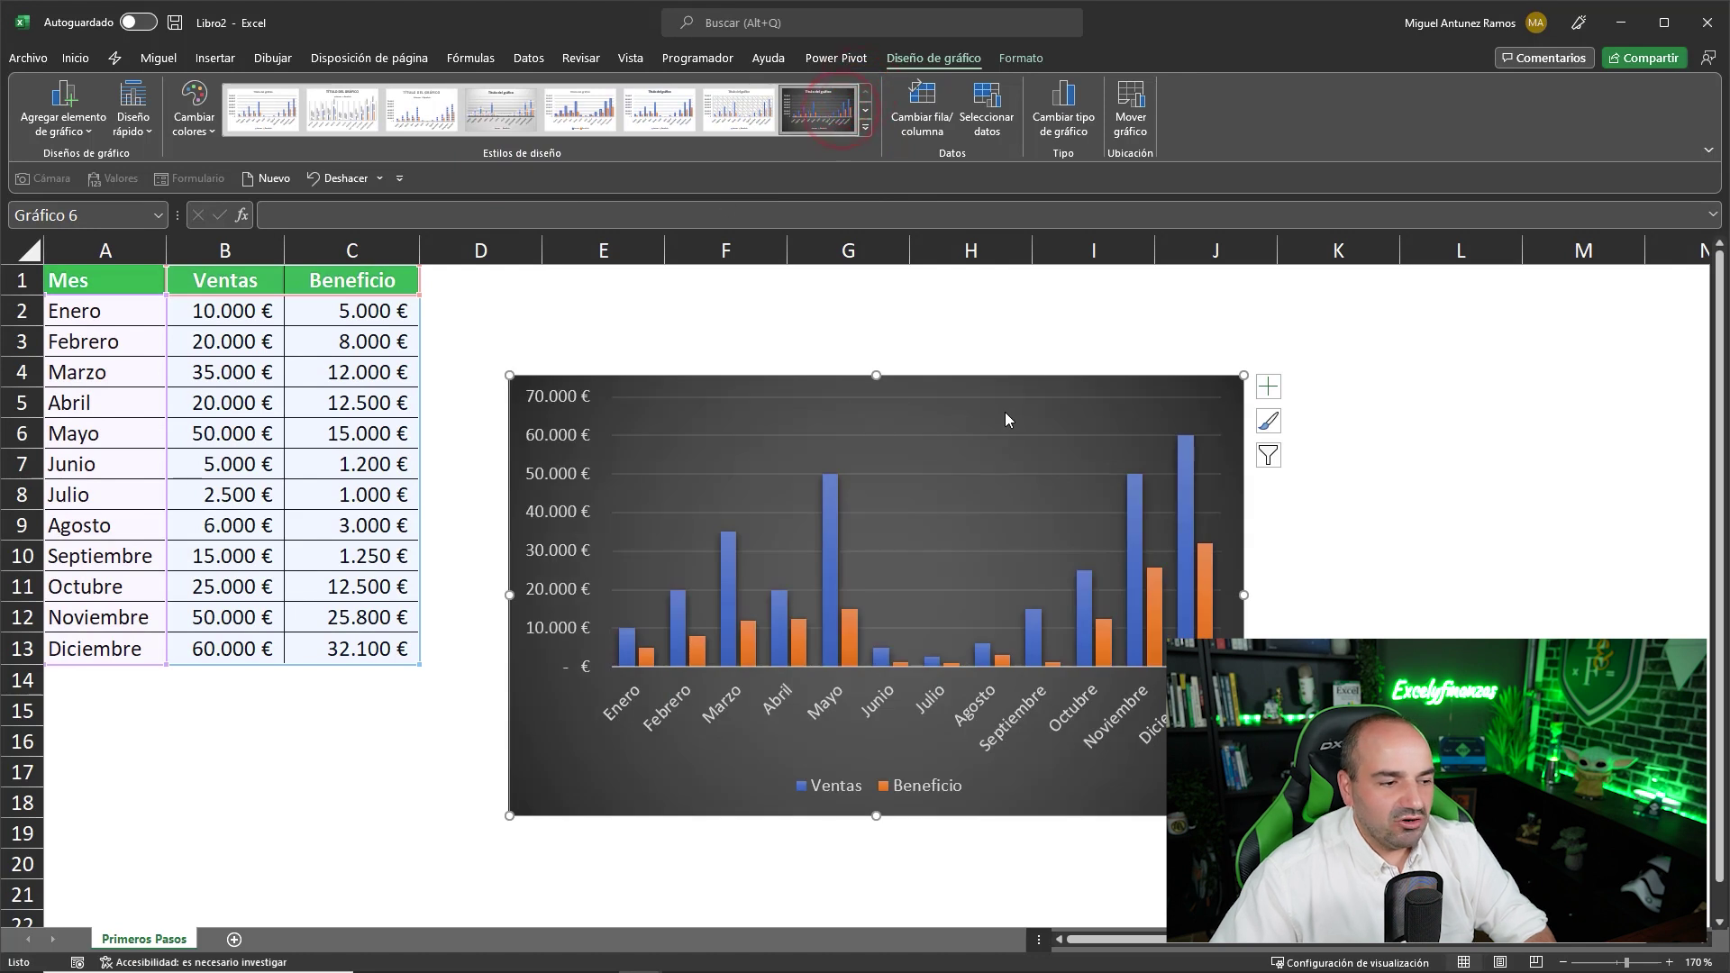
pyautogui.moveTo(951, 387); pyautogui.dragTo(924, 319)
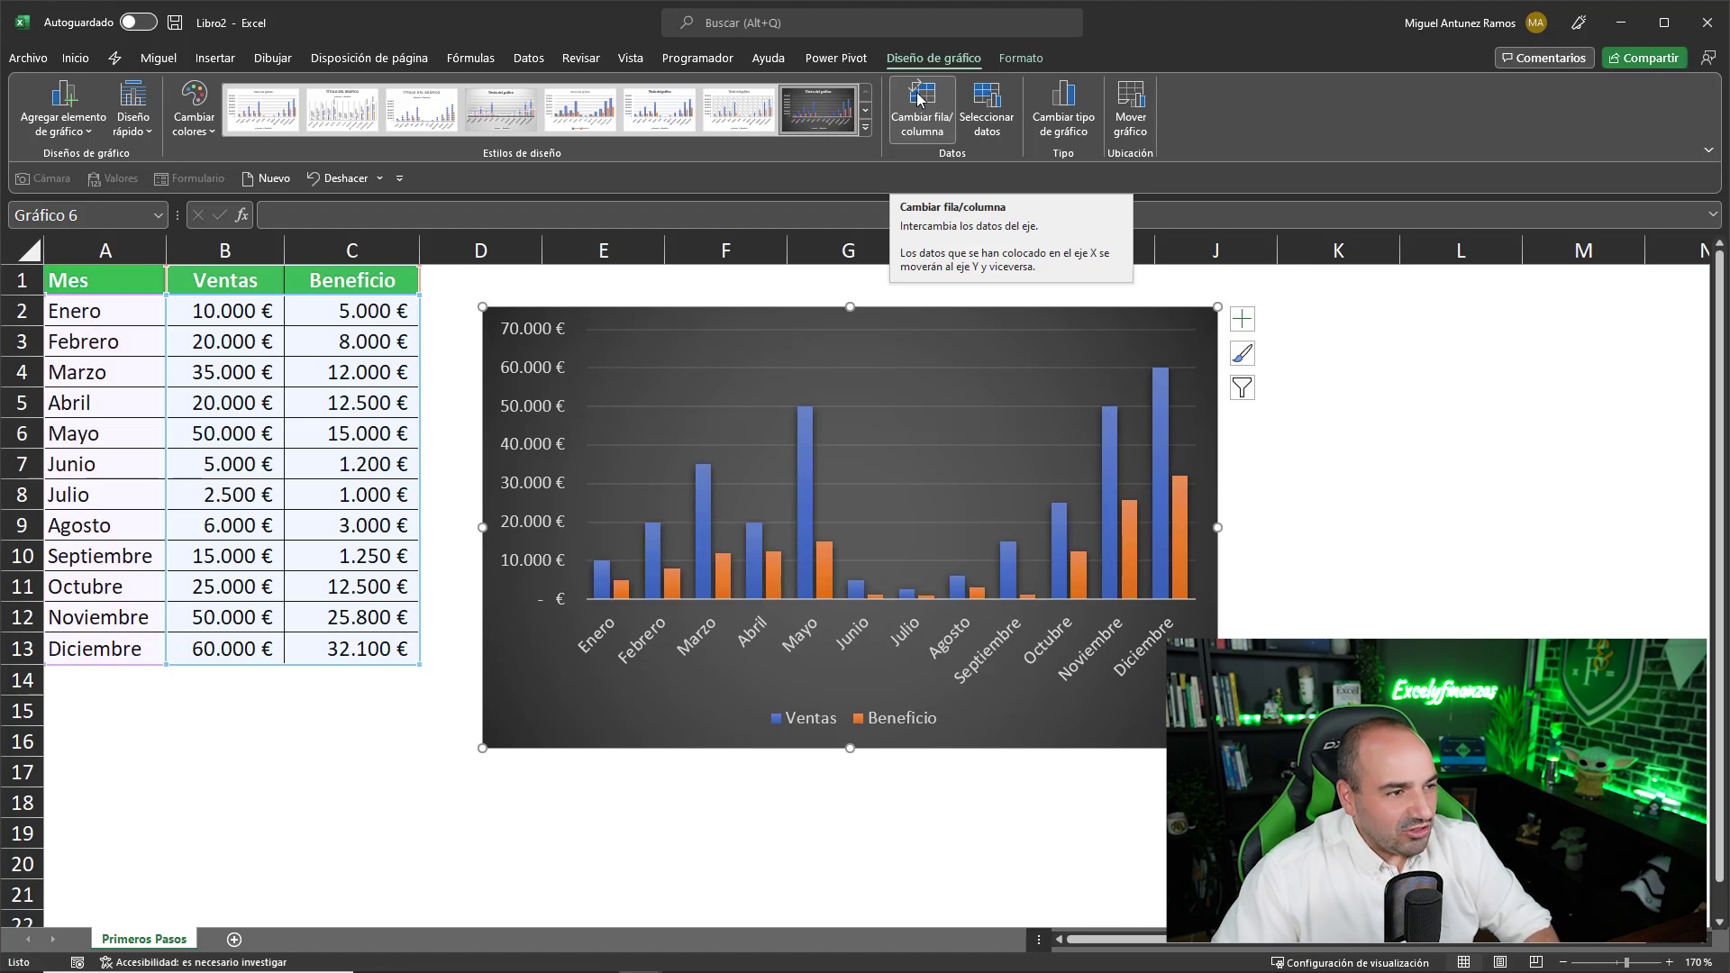
# Step: Toggle Cambiar fila/columna several times, ending with Enero–Diciembre on the axis and Ventas/Beneficio as series
pyautogui.click(921, 97)
pyautogui.click(926, 96)
pyautogui.click(926, 97)
pyautogui.click(926, 96)
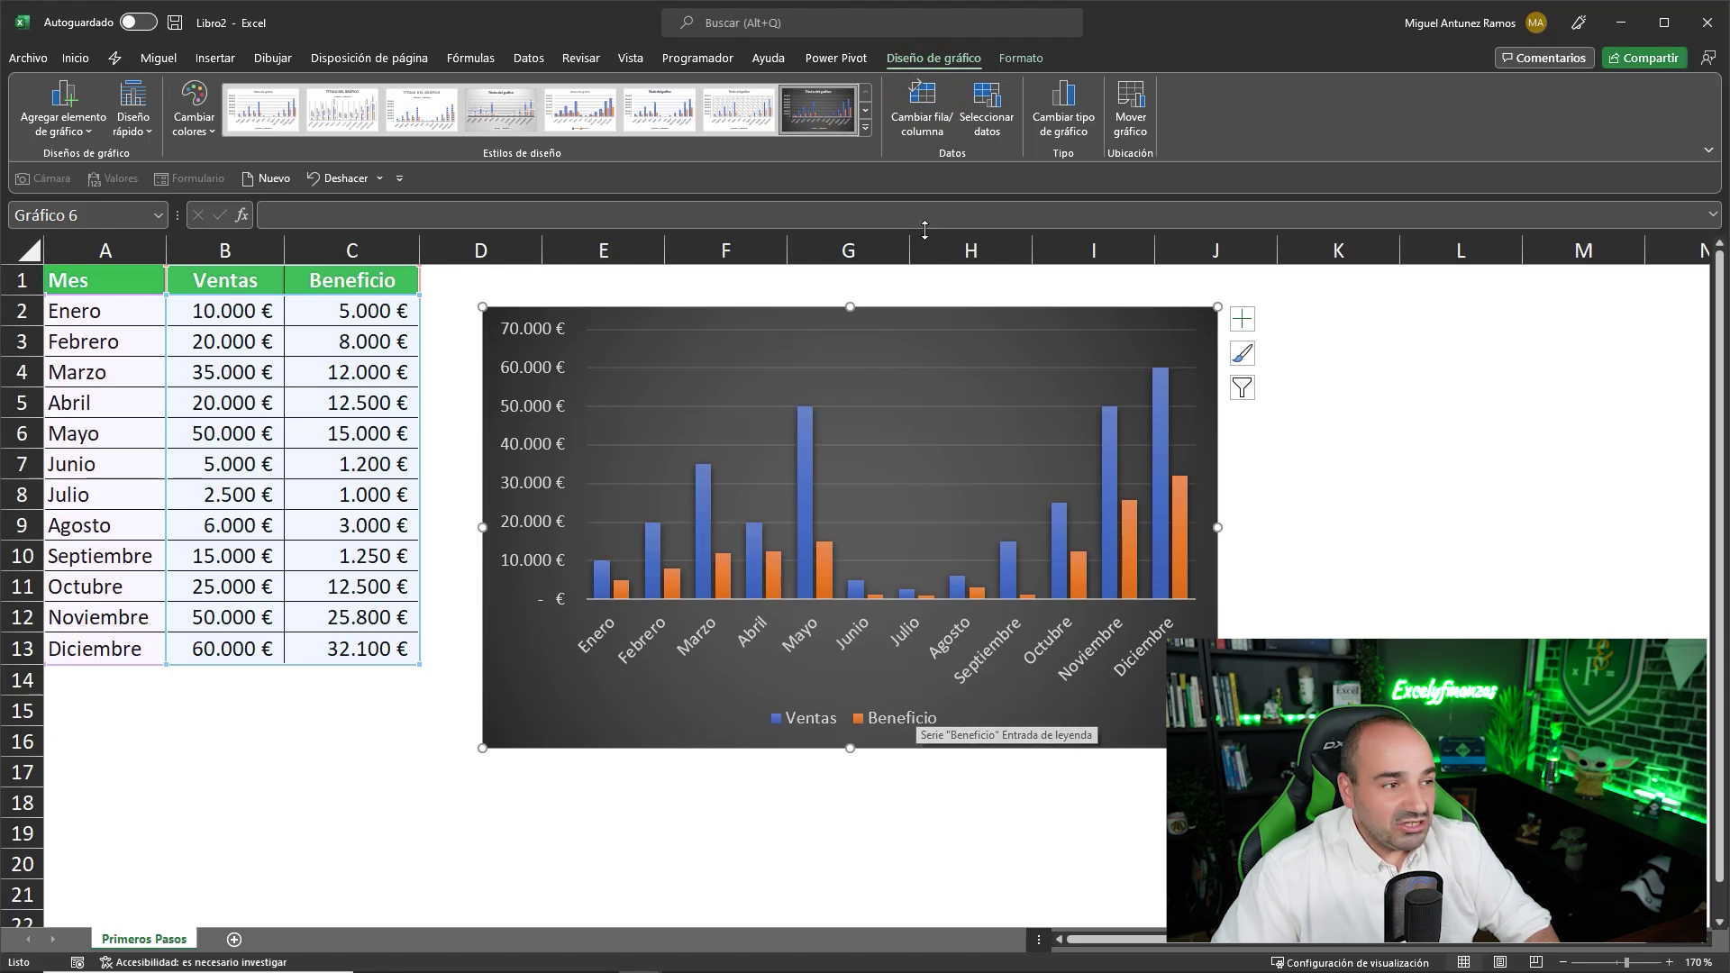
pyautogui.click(914, 123)
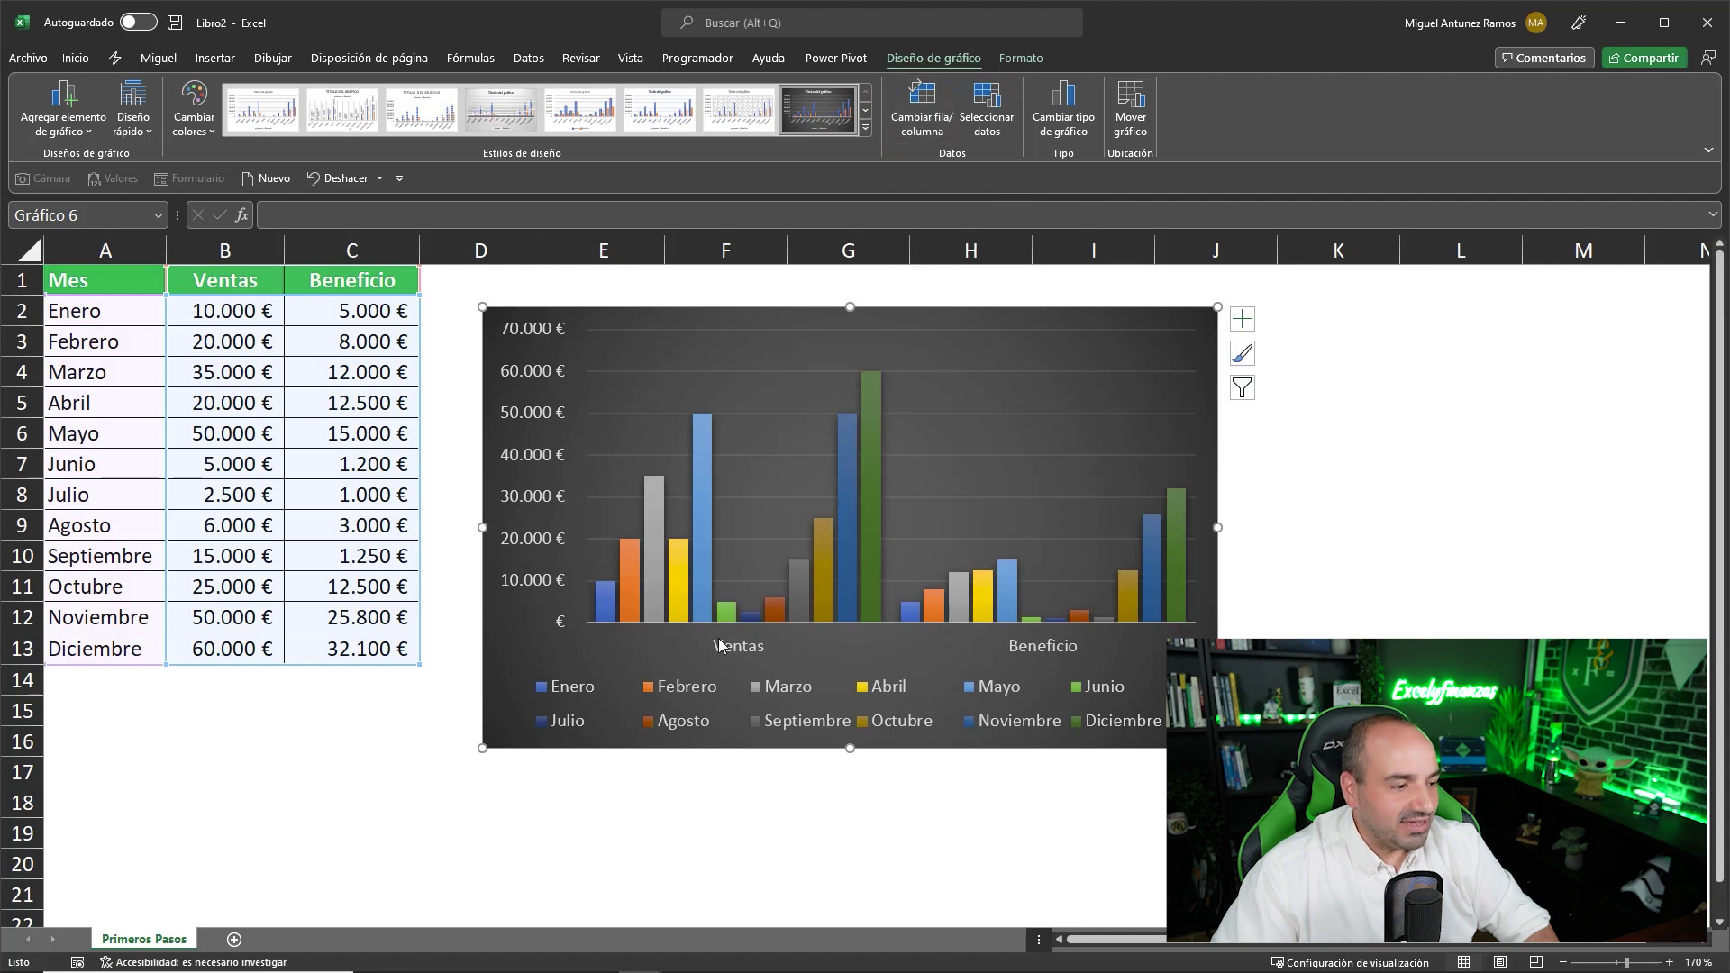
pyautogui.click(932, 98)
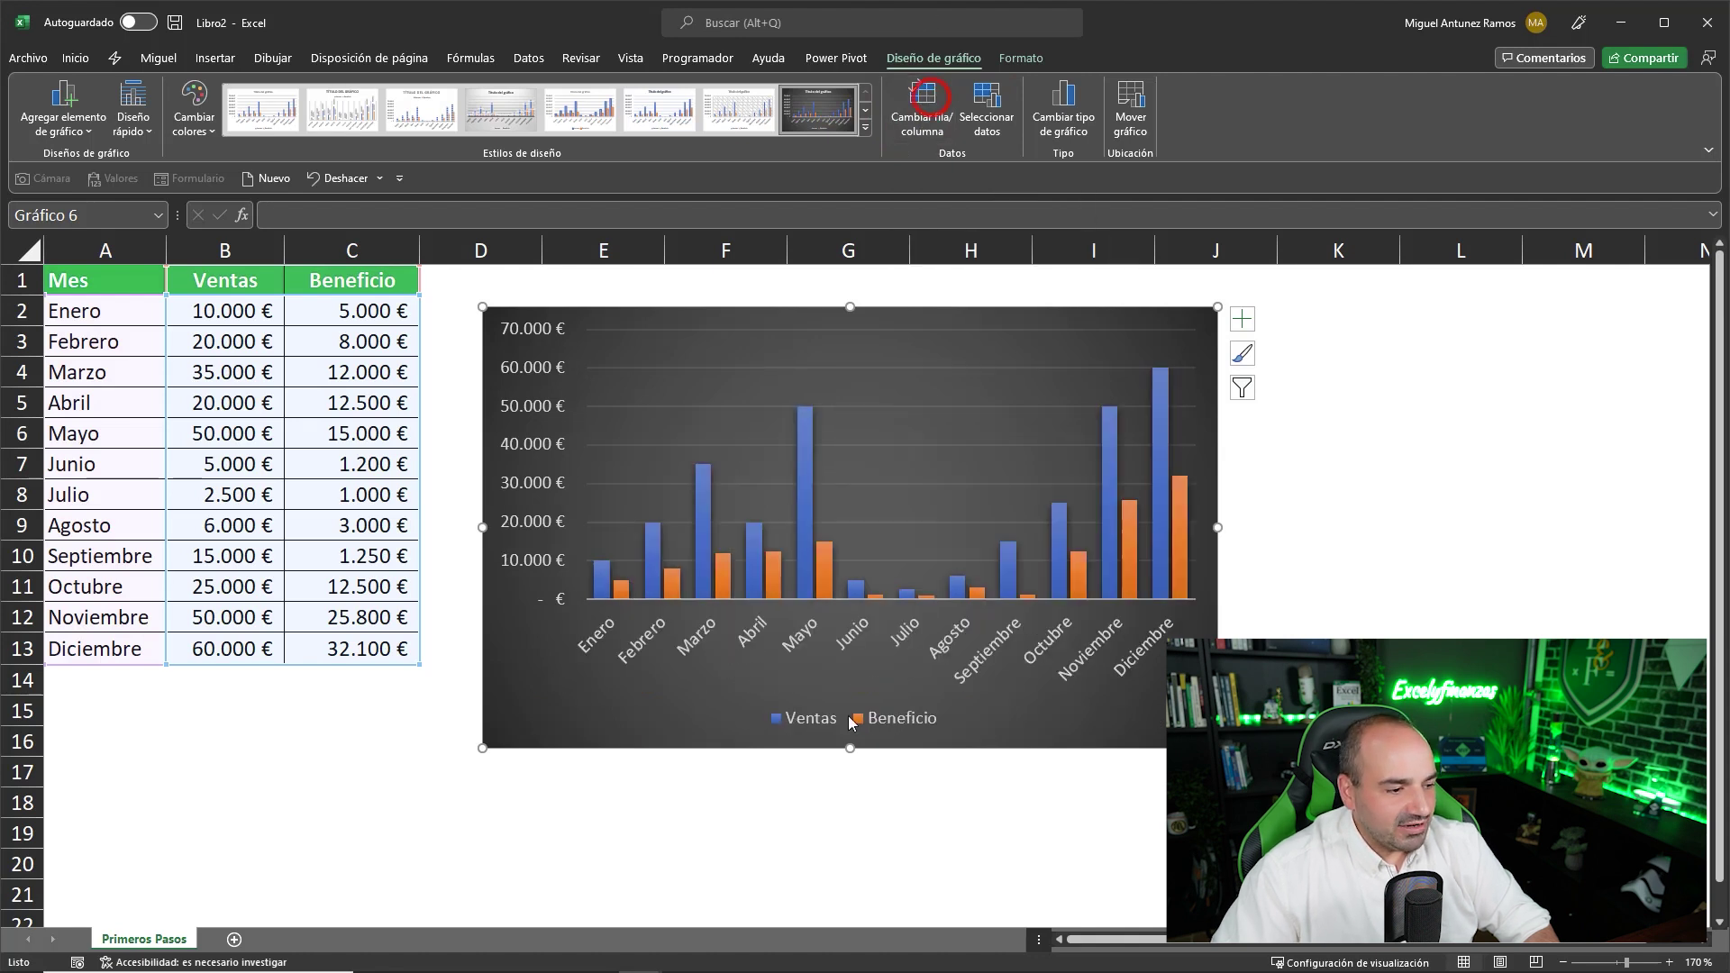
pyautogui.click(921, 103)
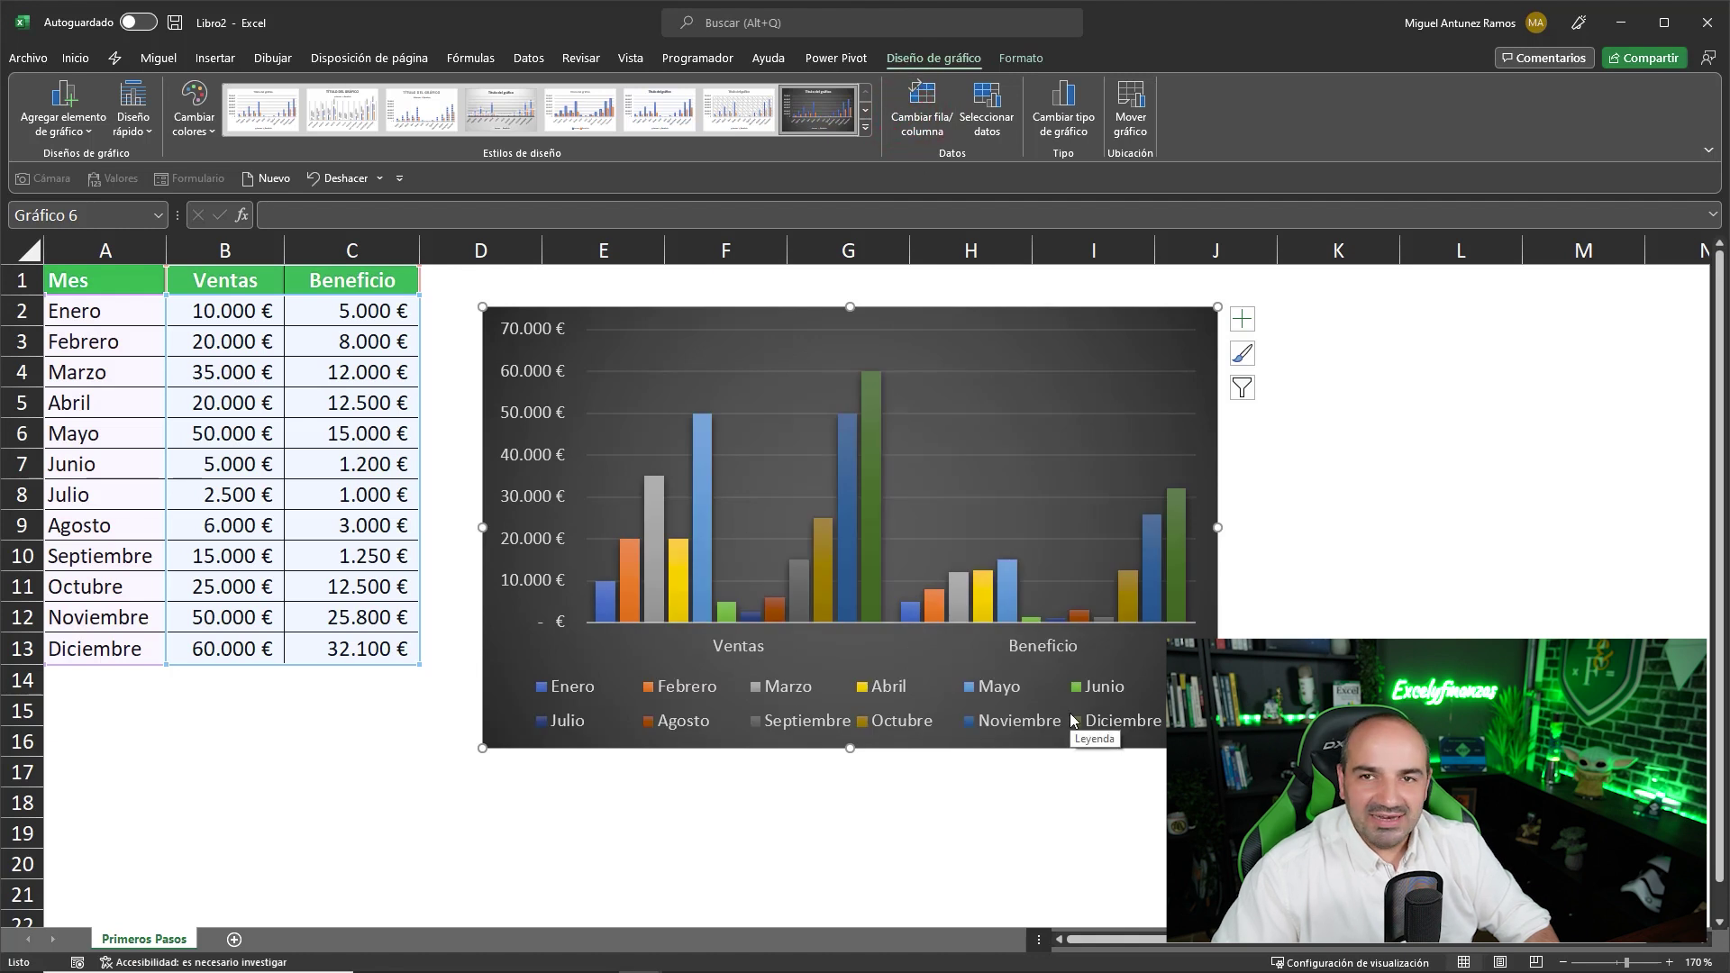
pyautogui.click(936, 99)
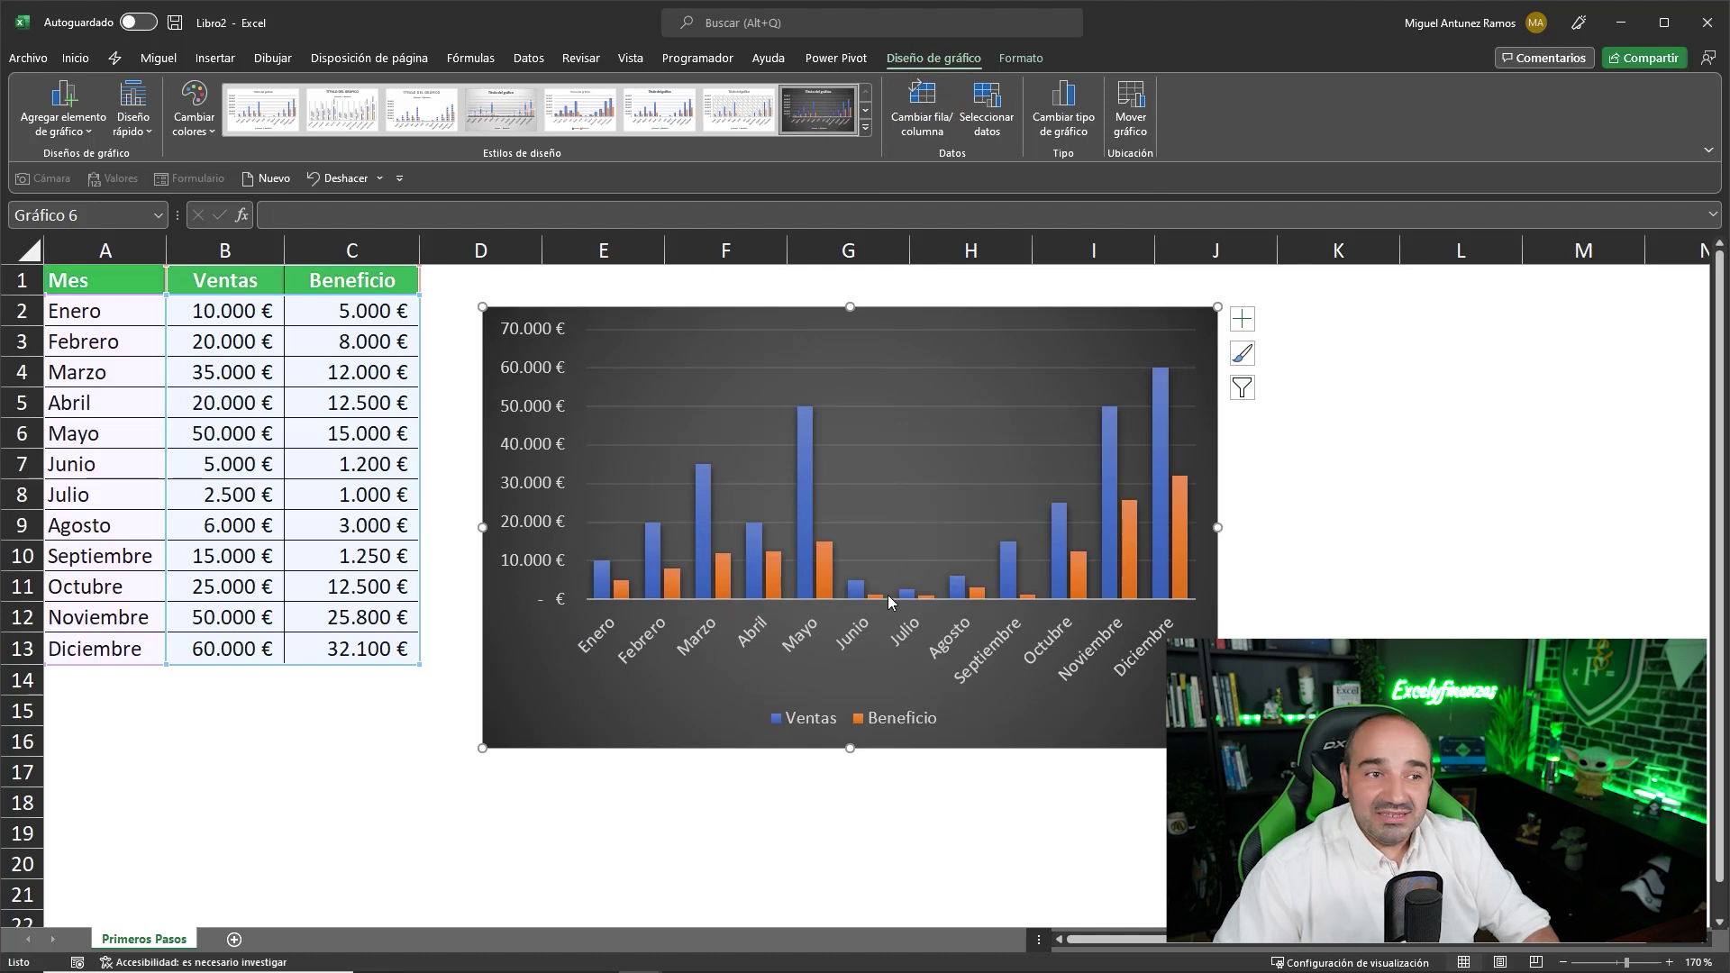
pyautogui.click(928, 106)
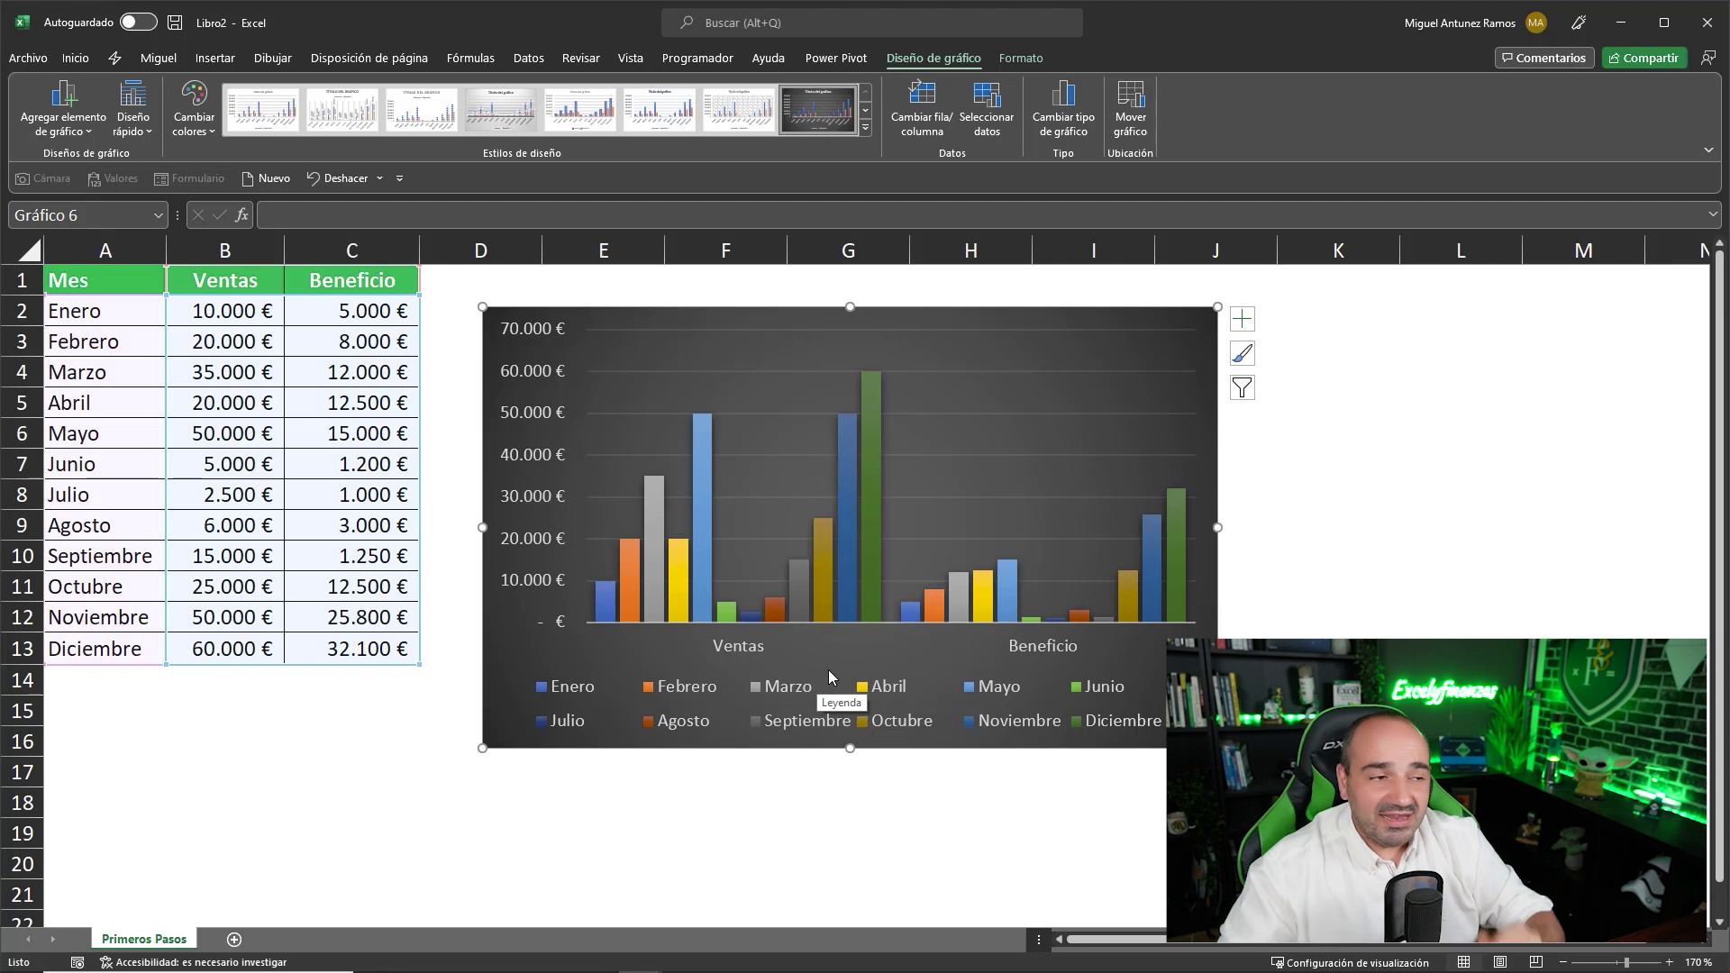
pyautogui.click(915, 115)
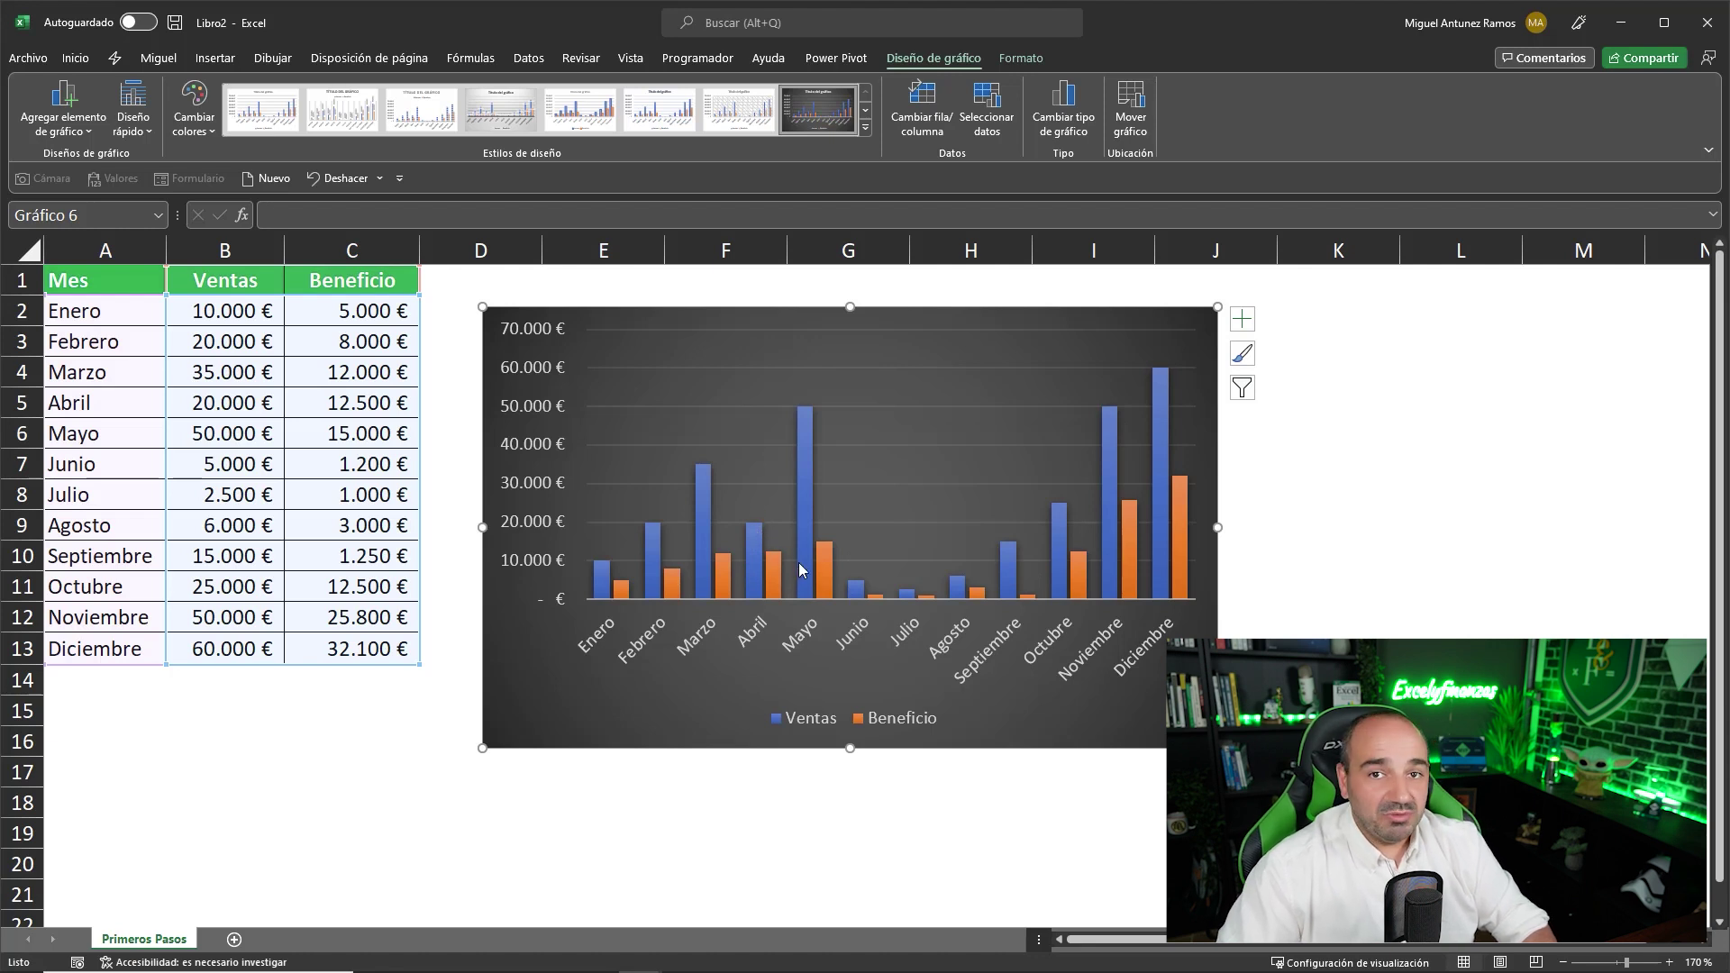
pyautogui.moveTo(774, 576)
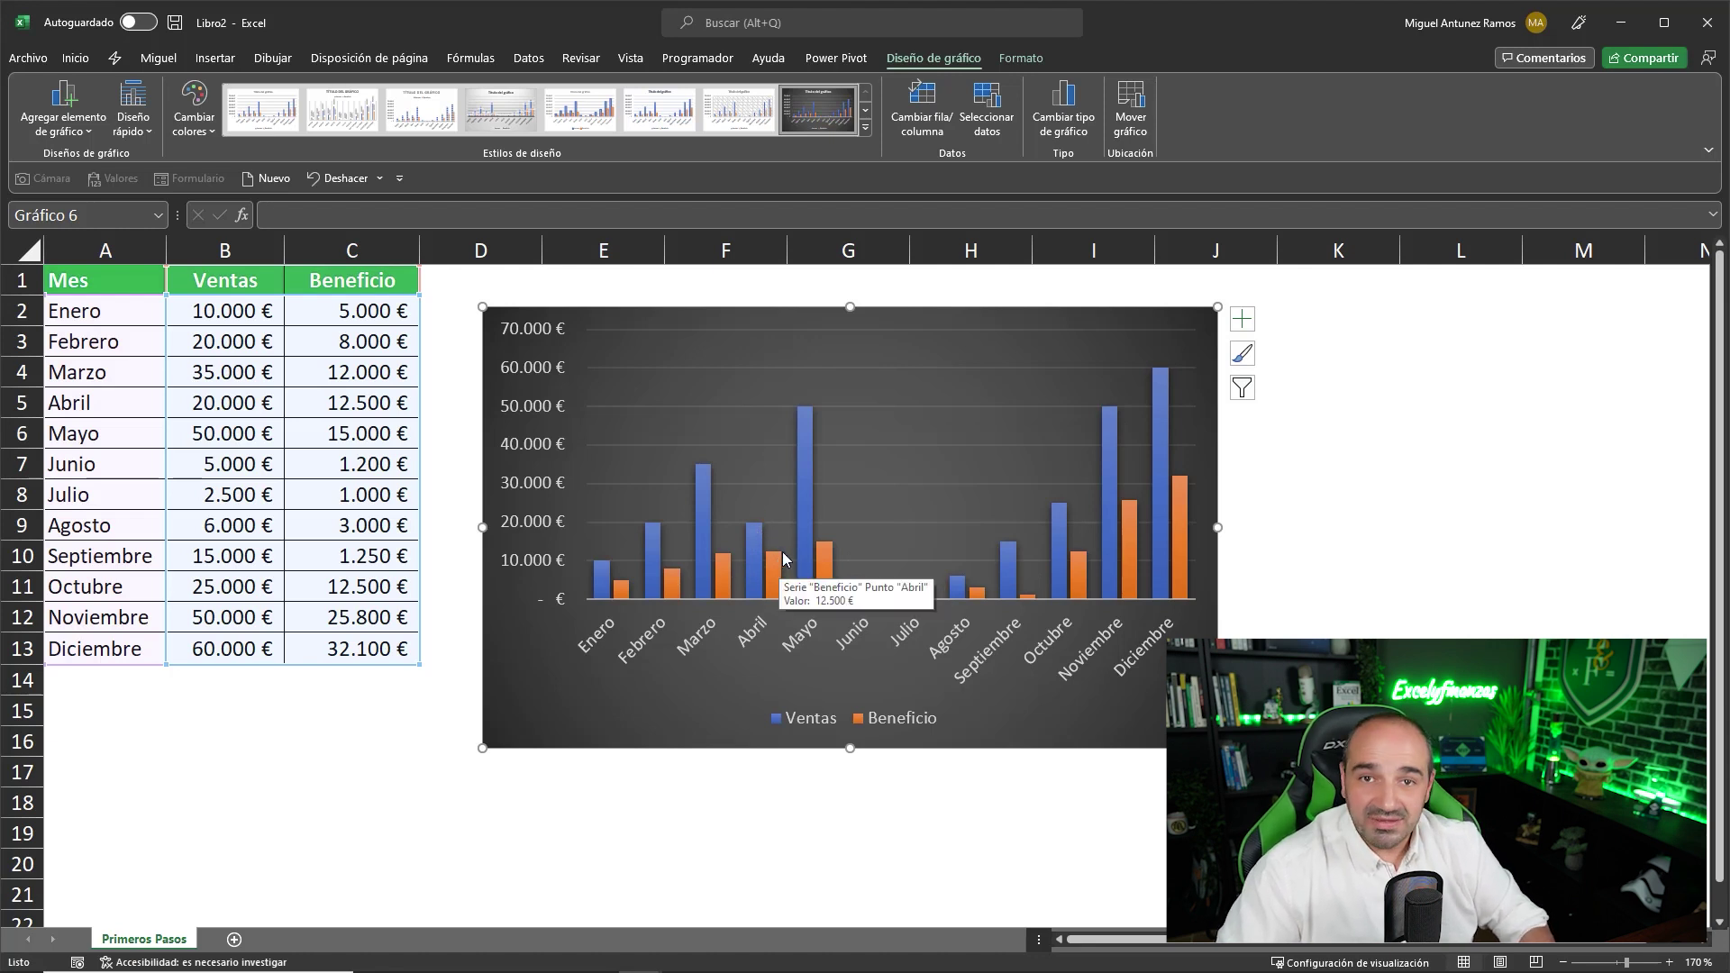
pyautogui.click(910, 114)
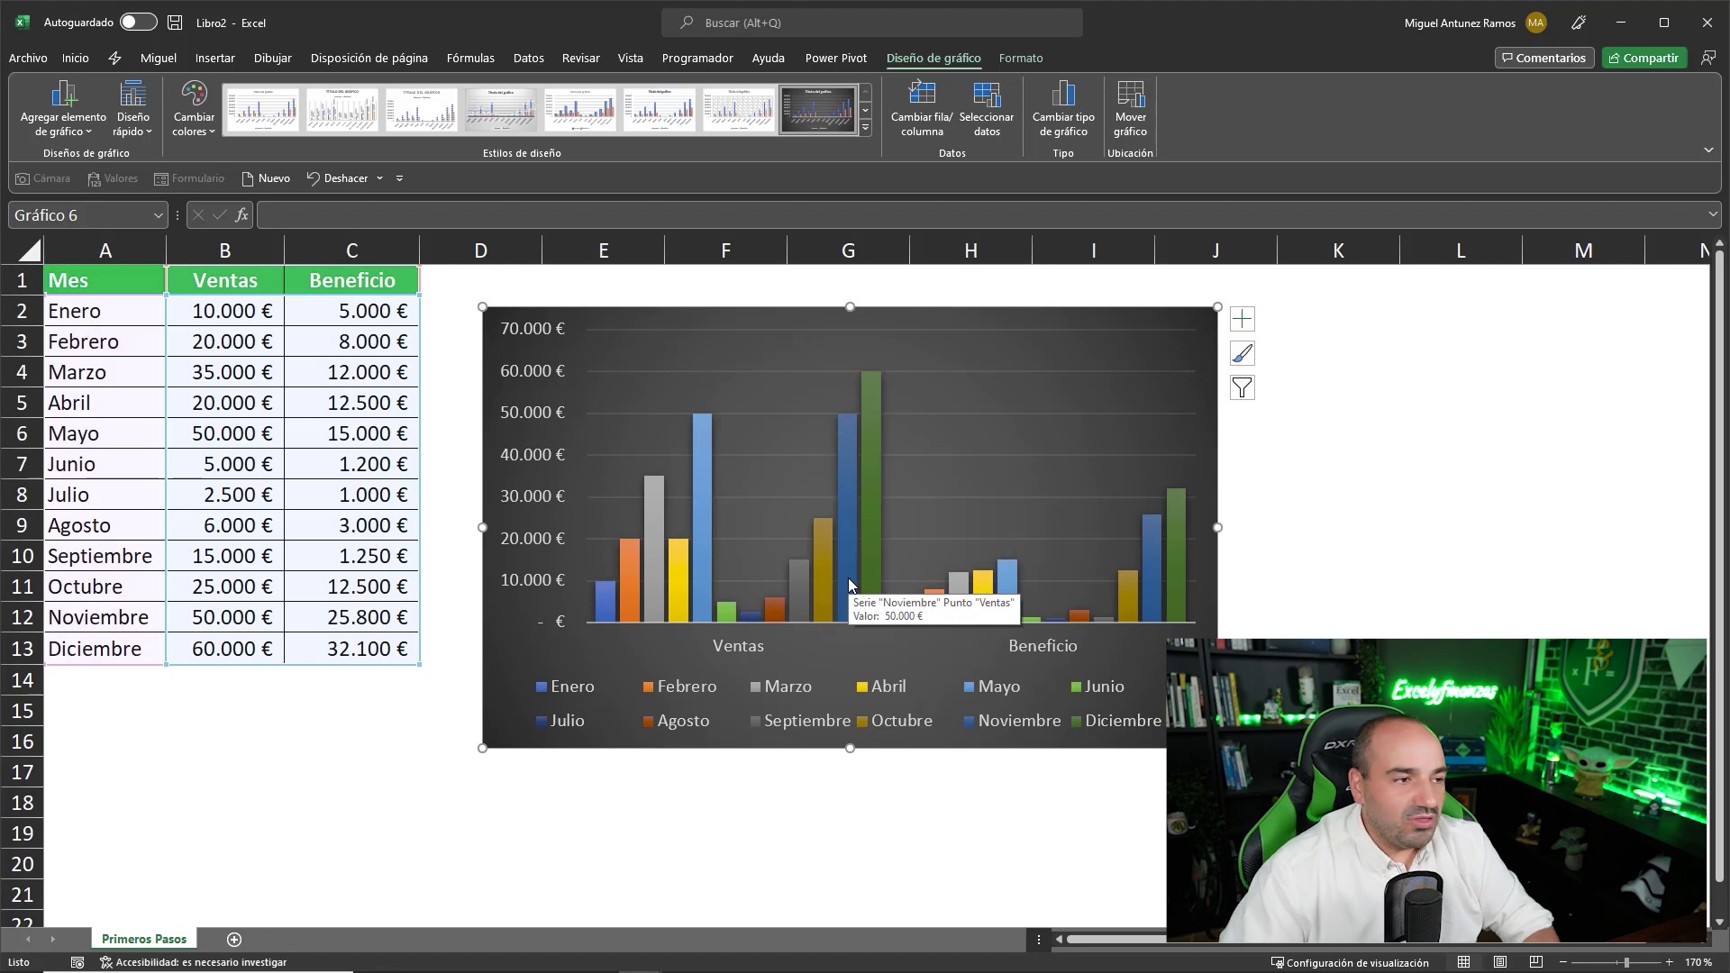
pyautogui.click(915, 99)
pyautogui.click(919, 102)
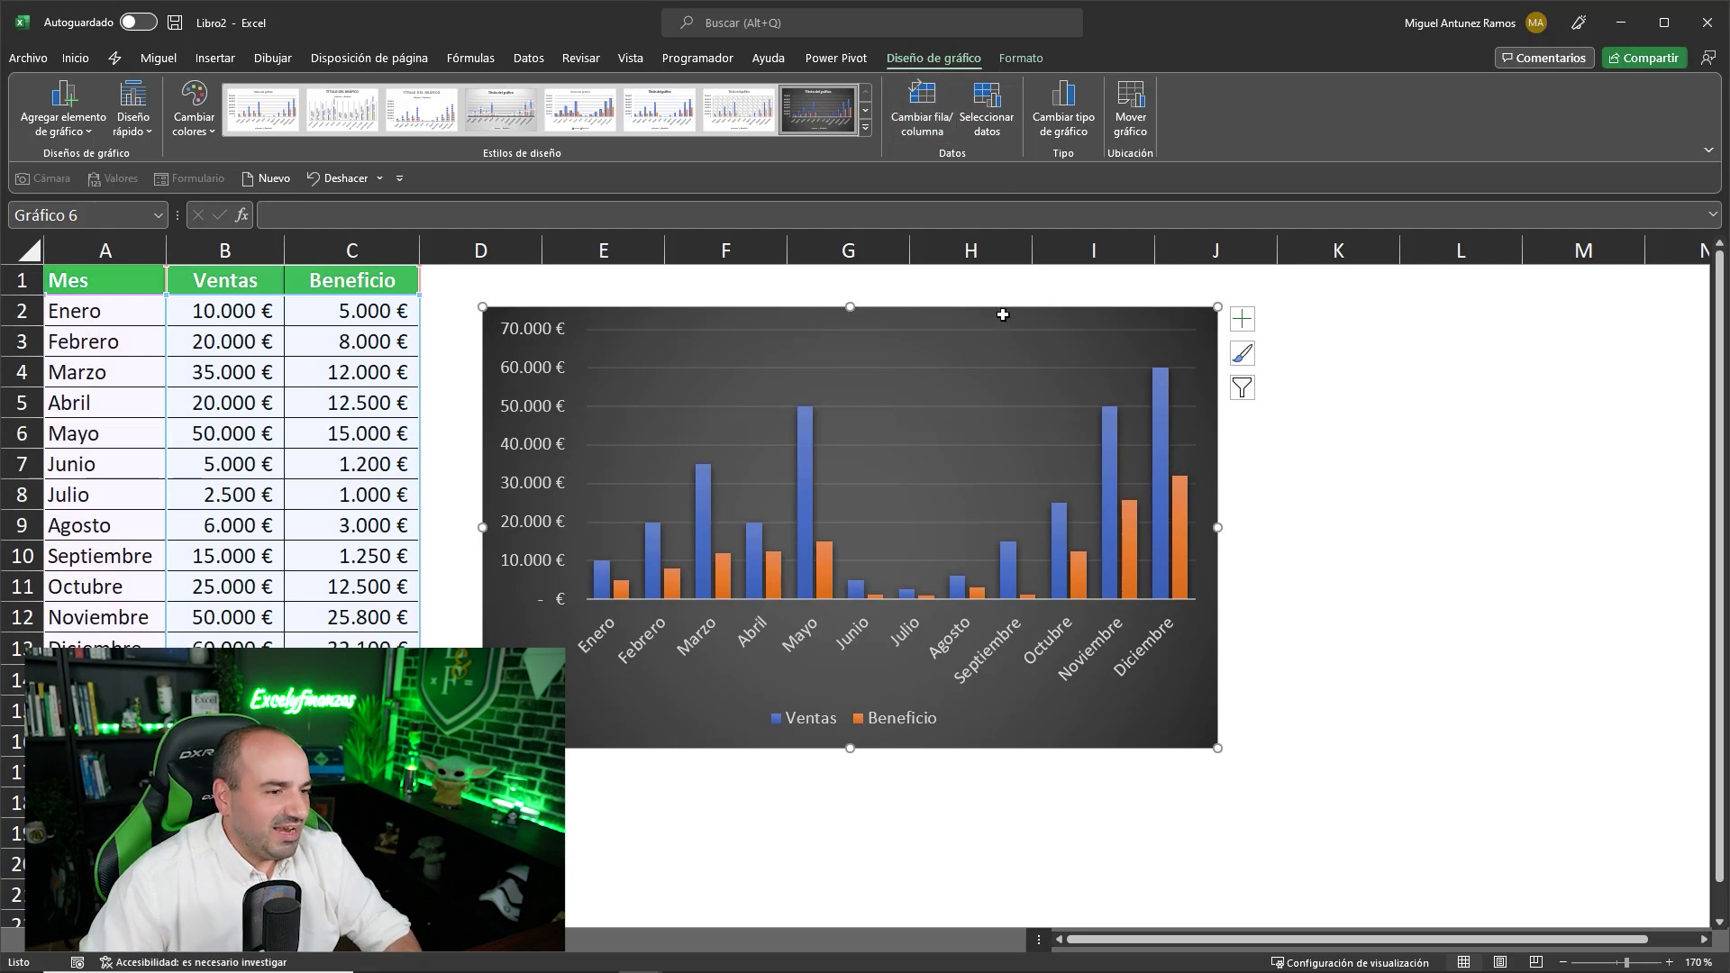
# Step: Convert the data range A1:C13 into a table
pyautogui.moveTo(1004, 313)
pyautogui.mouseDown()
pyautogui.moveTo(1113, 325)
pyautogui.moveTo(908, 304)
pyautogui.mouseUp()
pyautogui.click(258, 371)
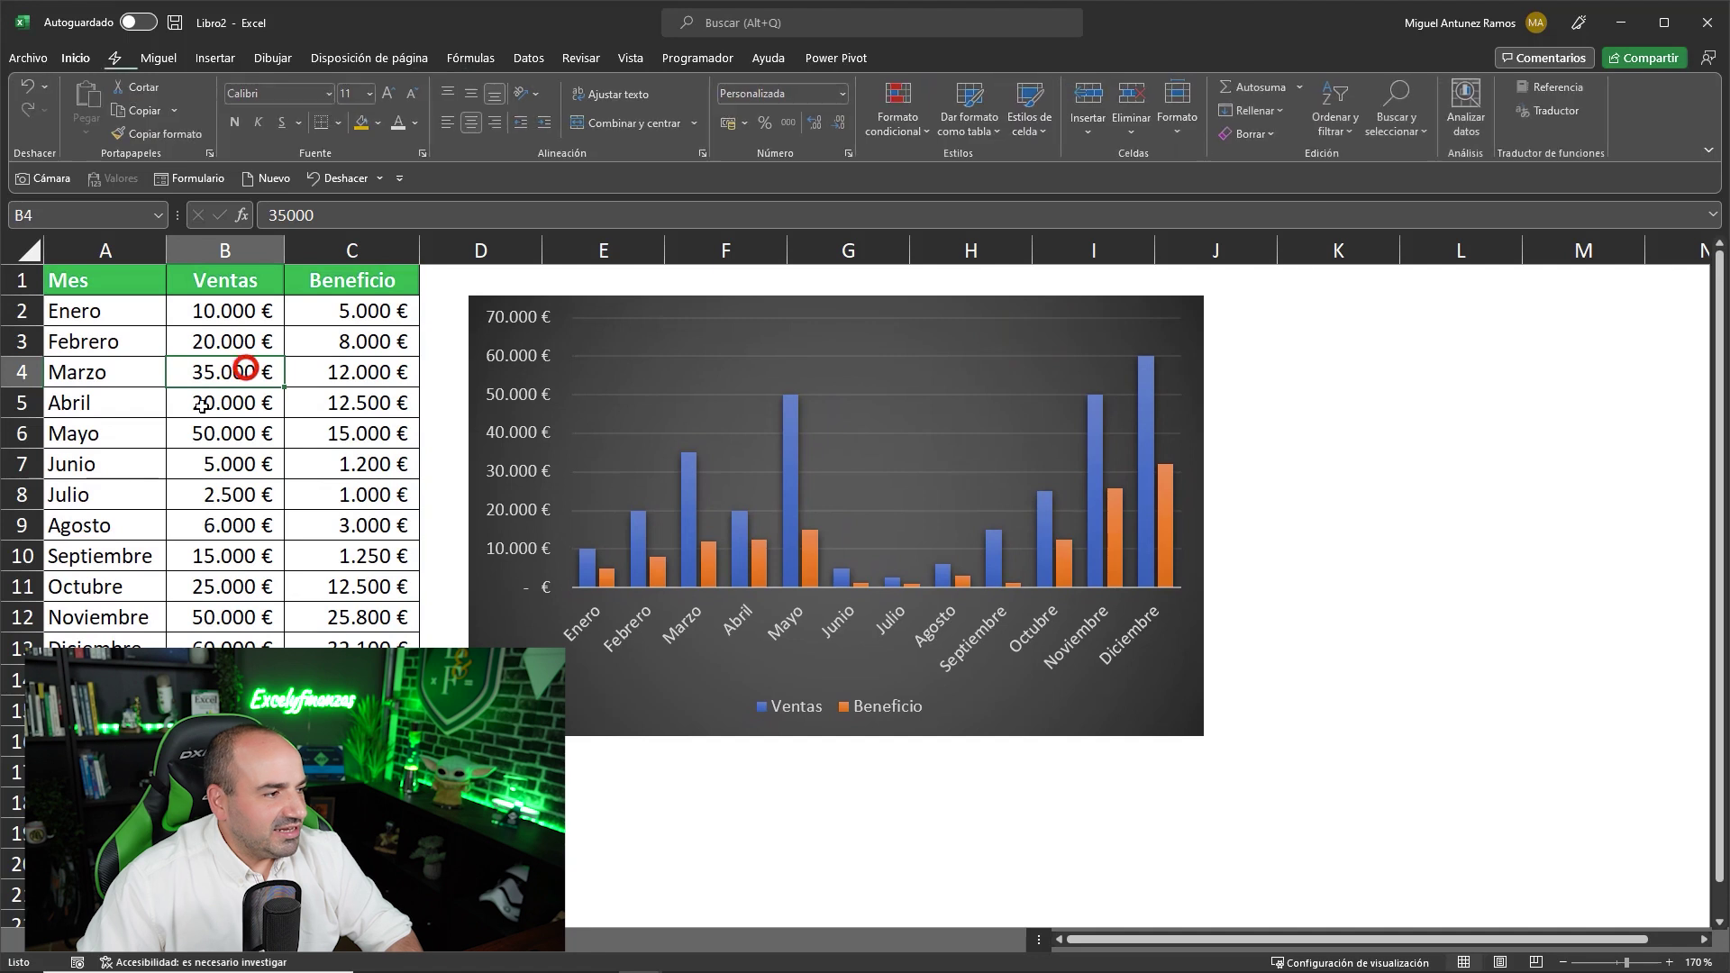
pyautogui.click(215, 57)
pyautogui.click(184, 99)
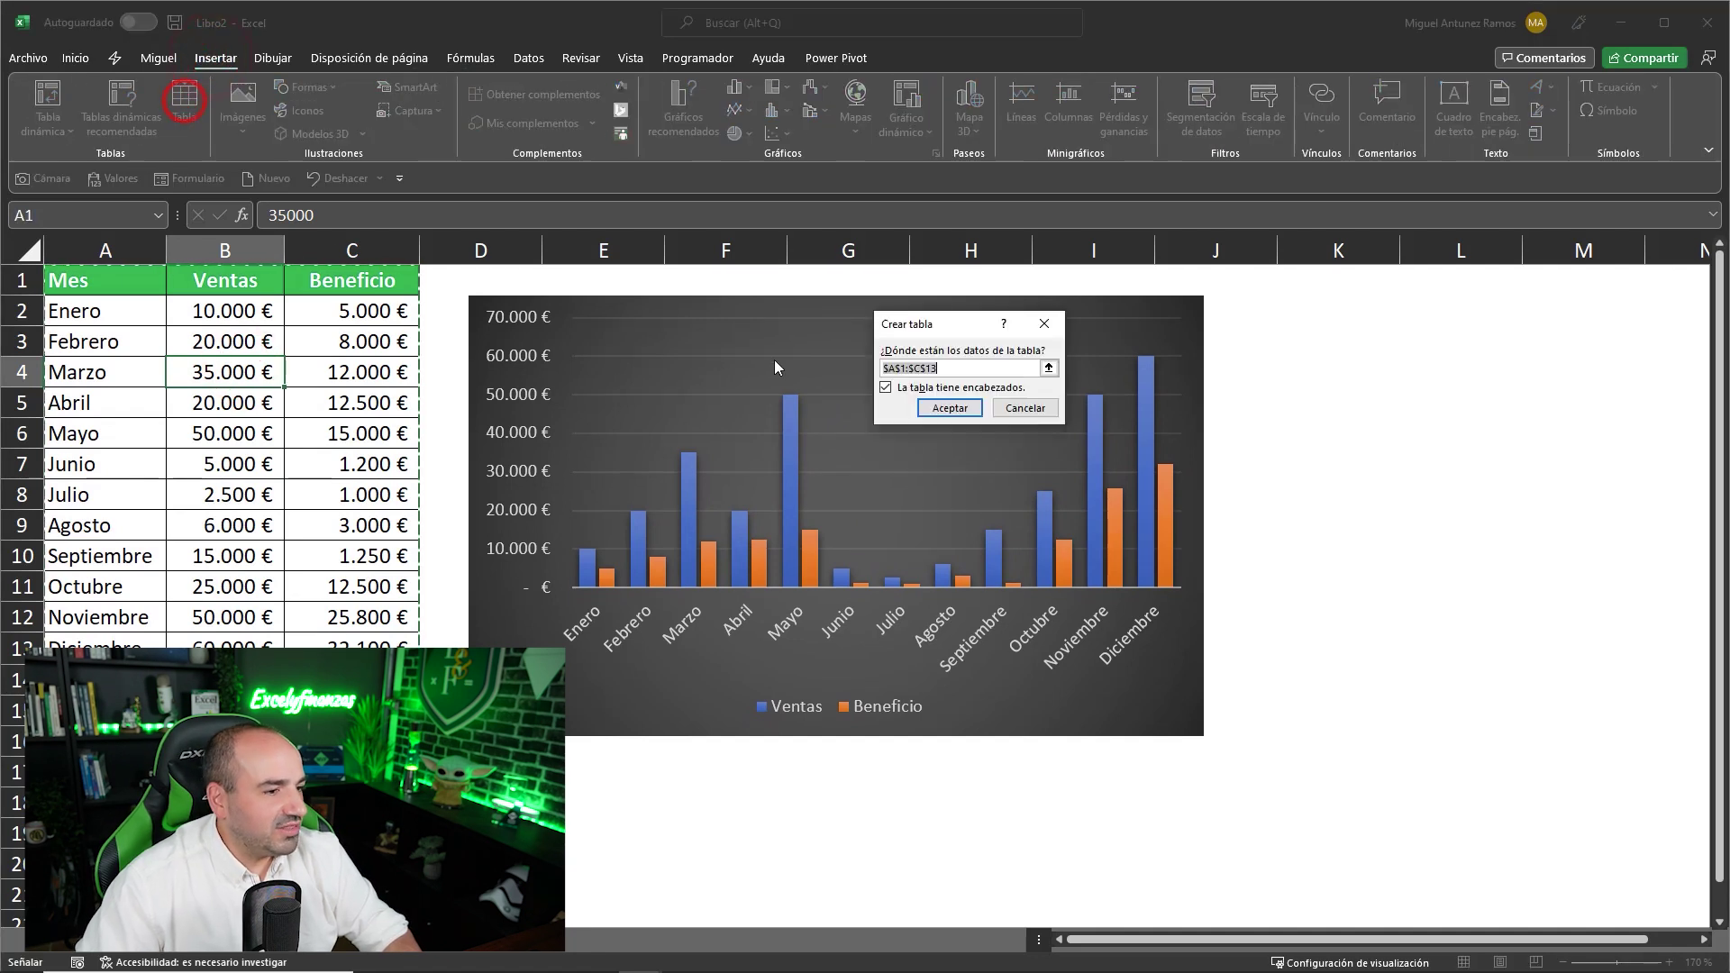
pyautogui.click(938, 415)
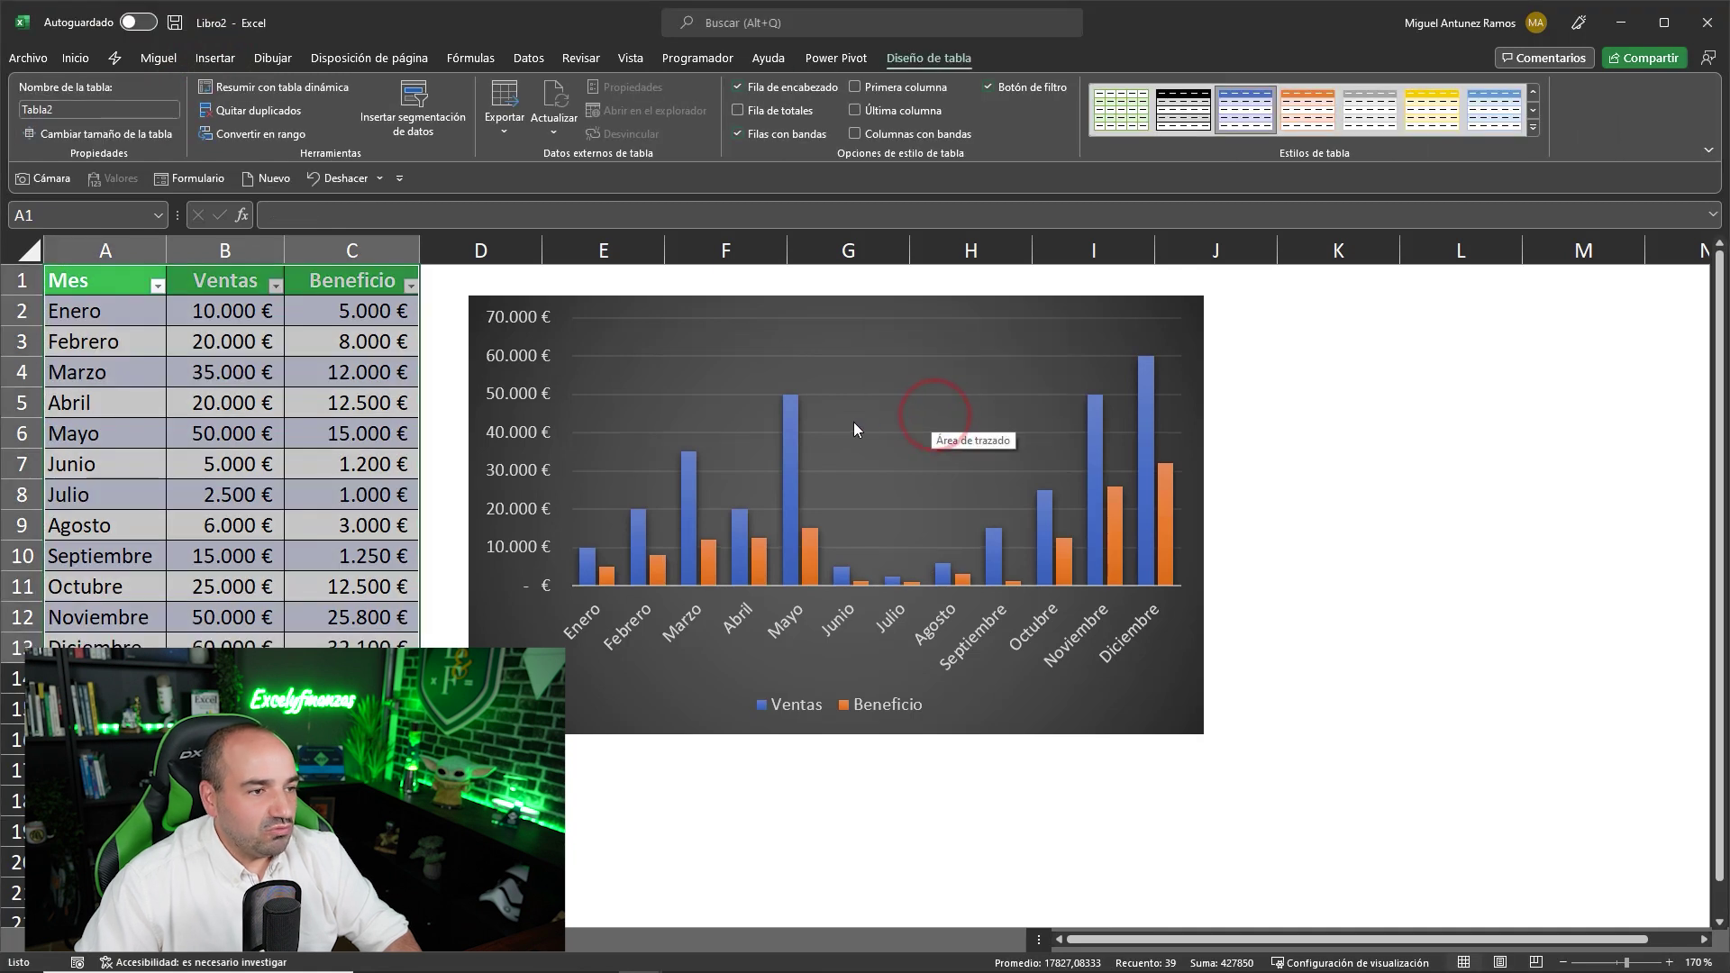
# Step: Add a slicer on the Mes field to the table
pyautogui.click(420, 92)
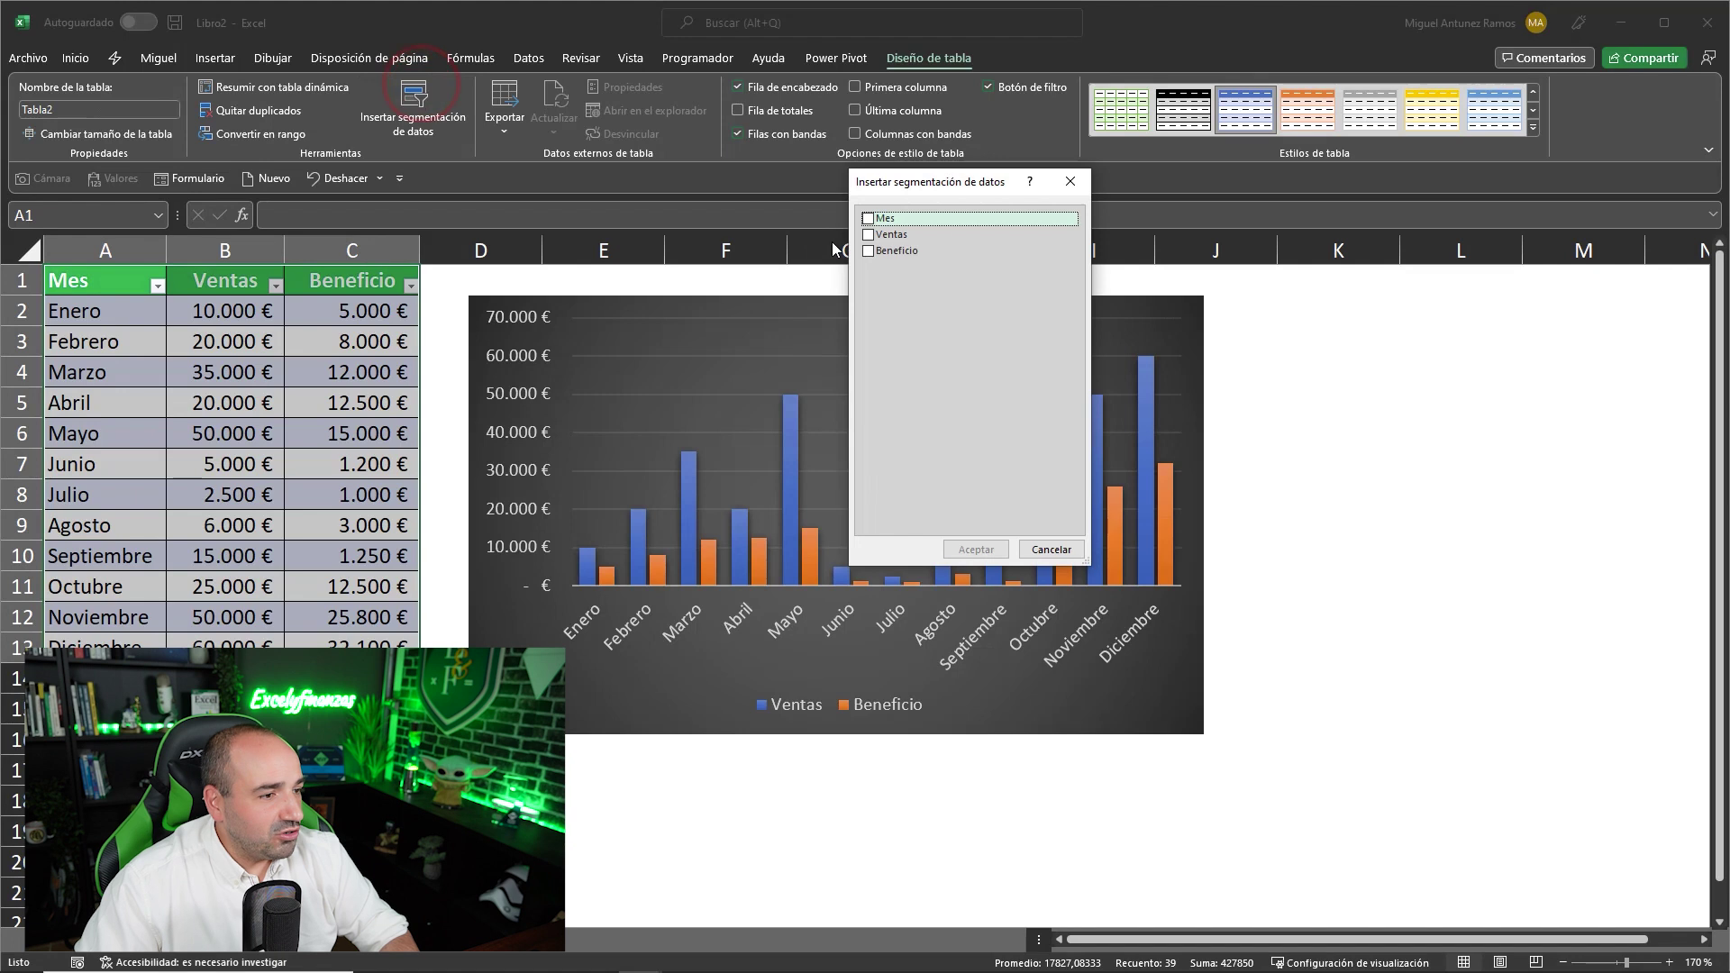
pyautogui.click(868, 219)
pyautogui.click(976, 549)
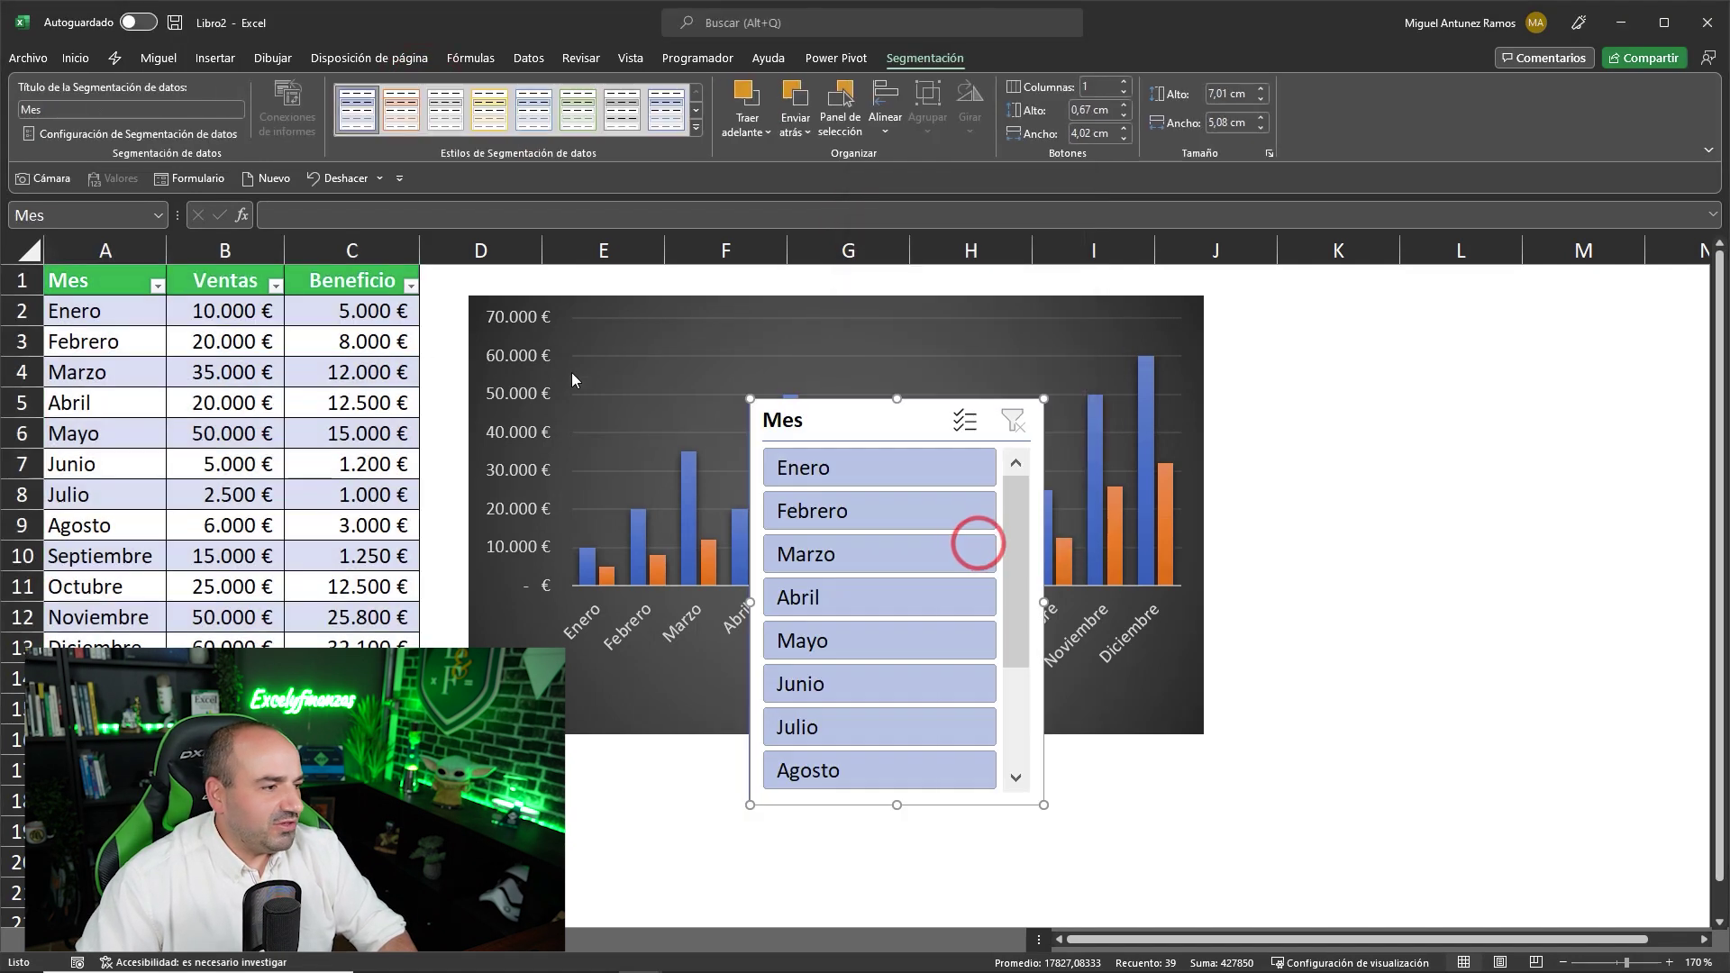
# Step: Place the Mes slicer right of the chart, try several month filters, then clear them
pyautogui.moveTo(797, 419); pyautogui.dragTo(1307, 317)
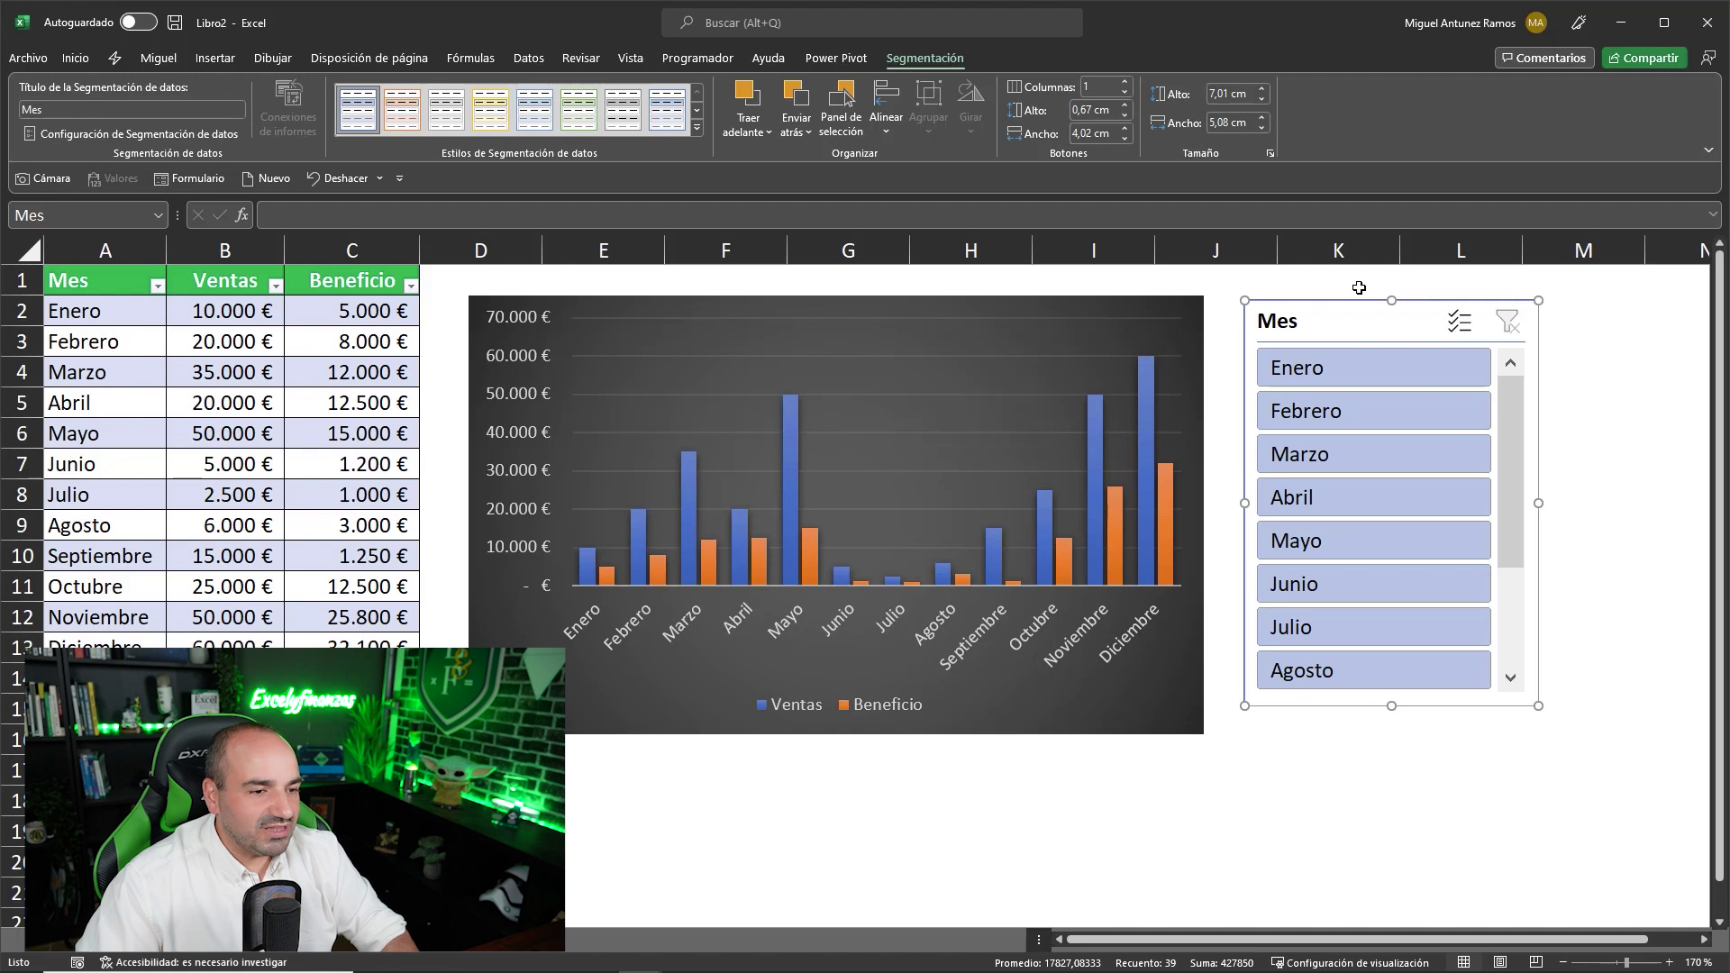
pyautogui.moveTo(1342, 365); pyautogui.dragTo(1343, 339)
pyautogui.click(1343, 341)
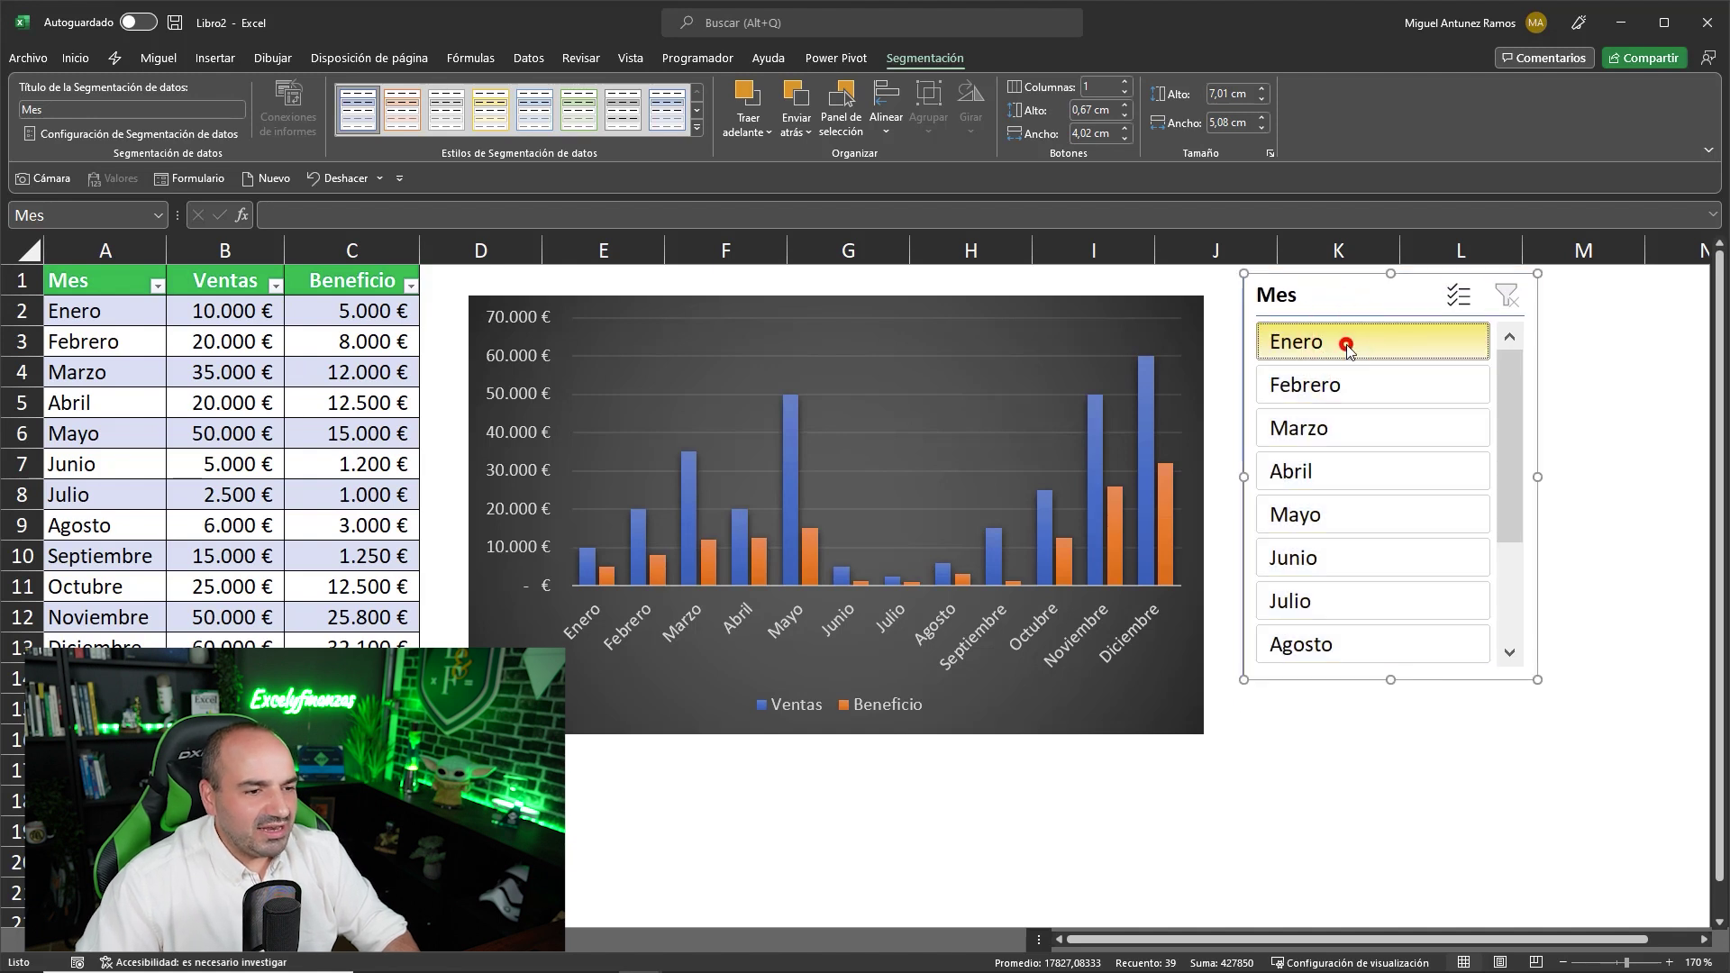
pyautogui.click(1343, 386)
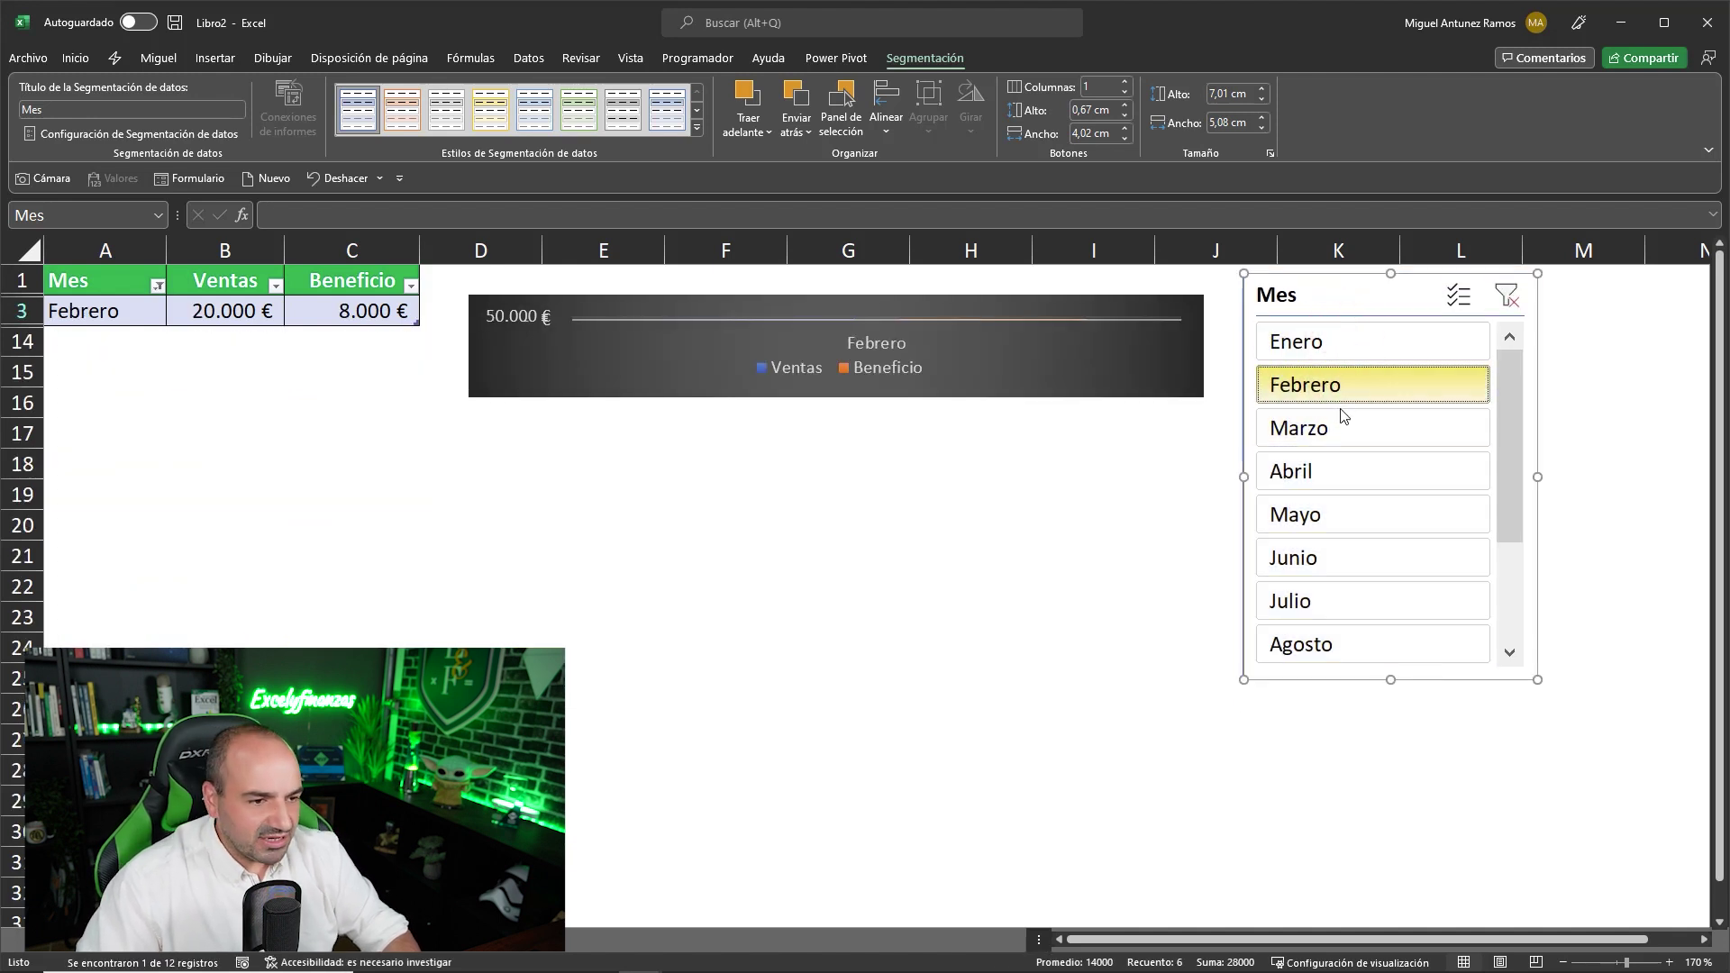
pyautogui.moveTo(1332, 425); pyautogui.dragTo(1300, 554)
pyautogui.moveTo(1325, 386); pyautogui.dragTo(1333, 601)
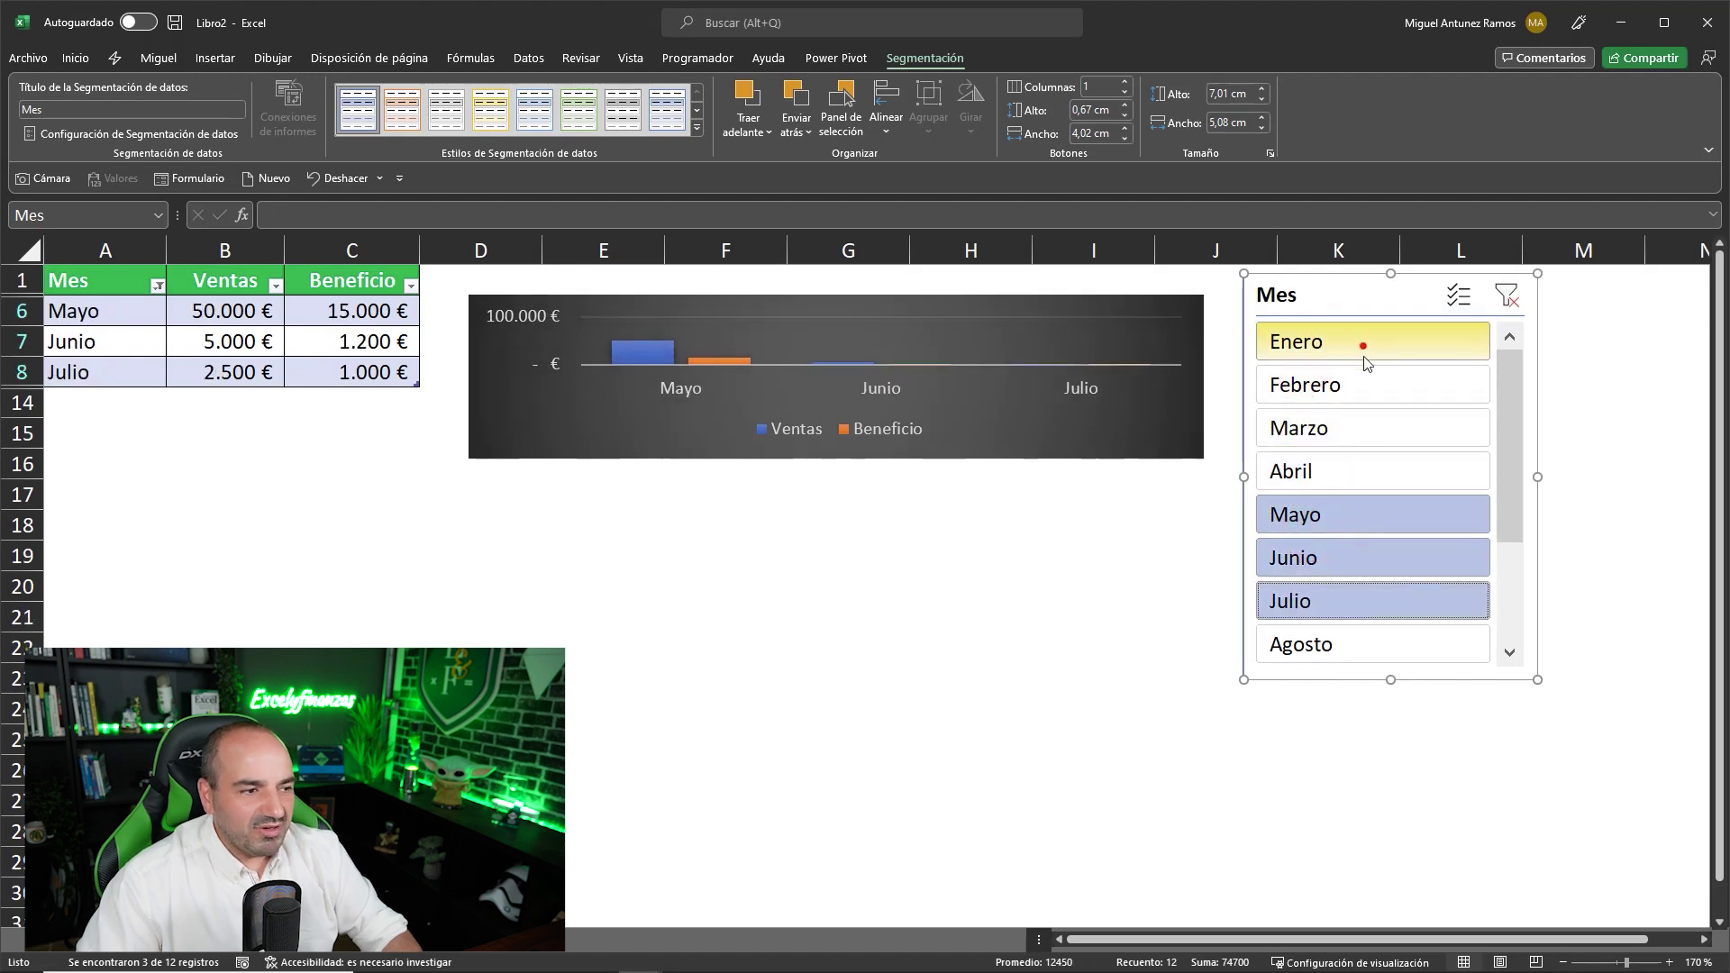
pyautogui.moveTo(1360, 349); pyautogui.dragTo(1388, 470)
pyautogui.click(1506, 297)
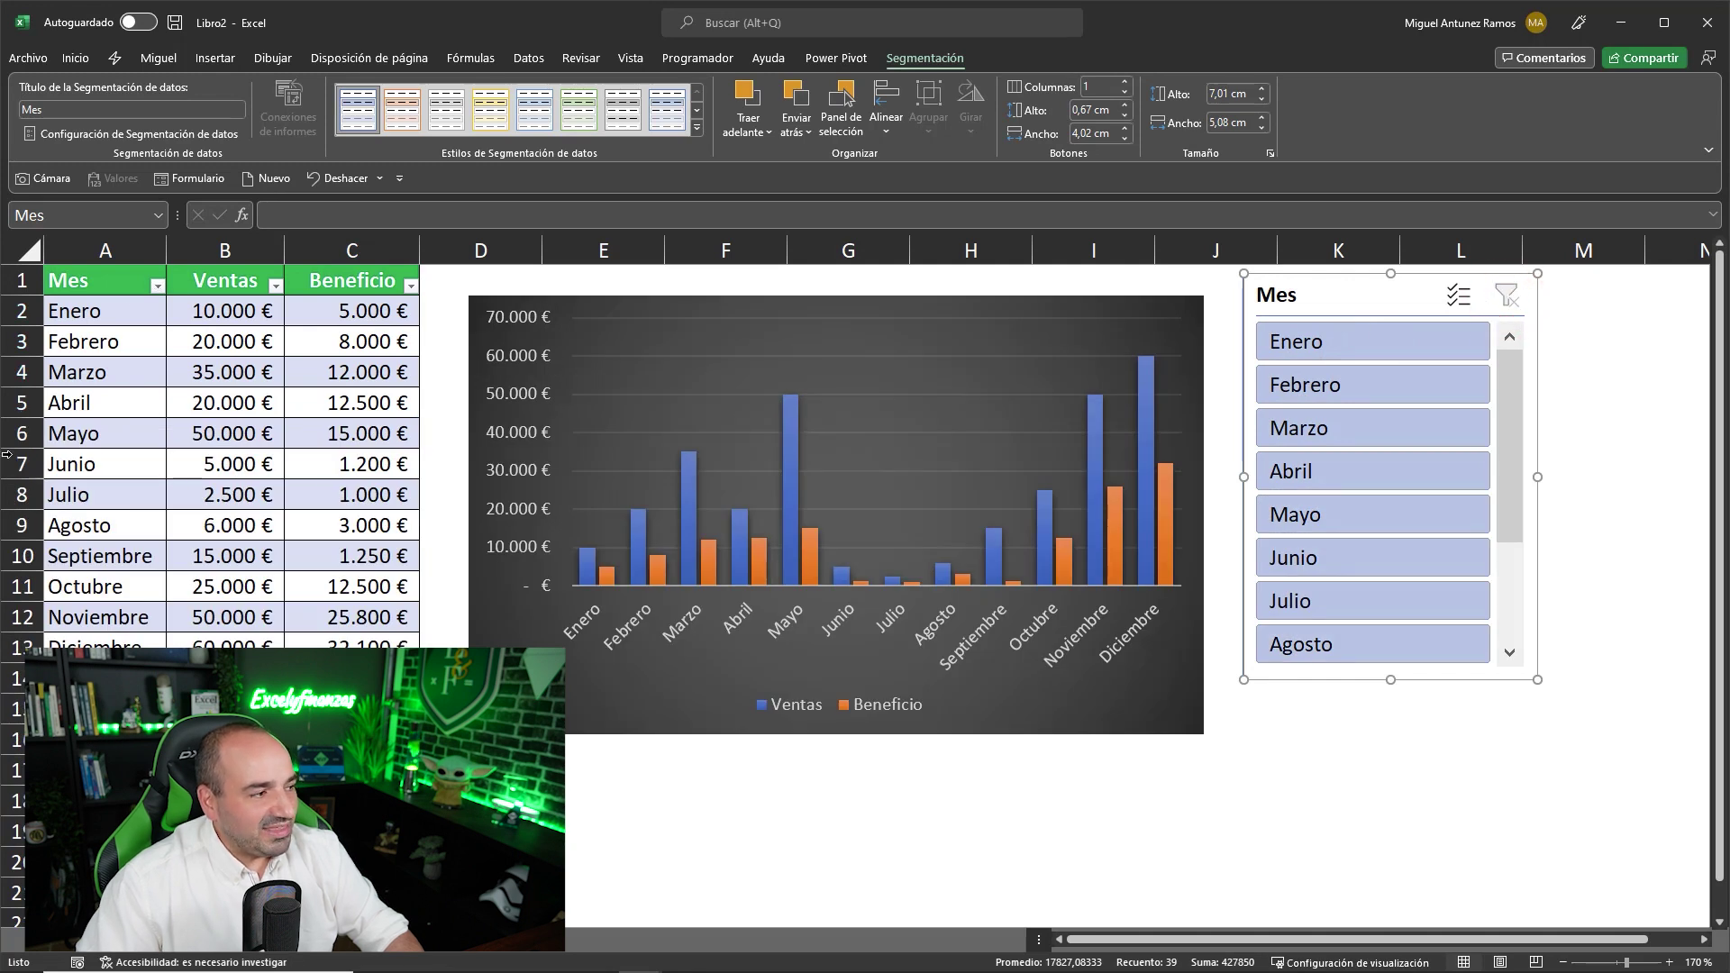
# Step: Filter the table and chart to Enero through Junio using the Mes slicer
pyautogui.moveTo(1335, 283)
pyautogui.mouseDown()
pyautogui.moveTo(1336, 312)
pyautogui.moveTo(1335, 296)
pyautogui.mouseUp()
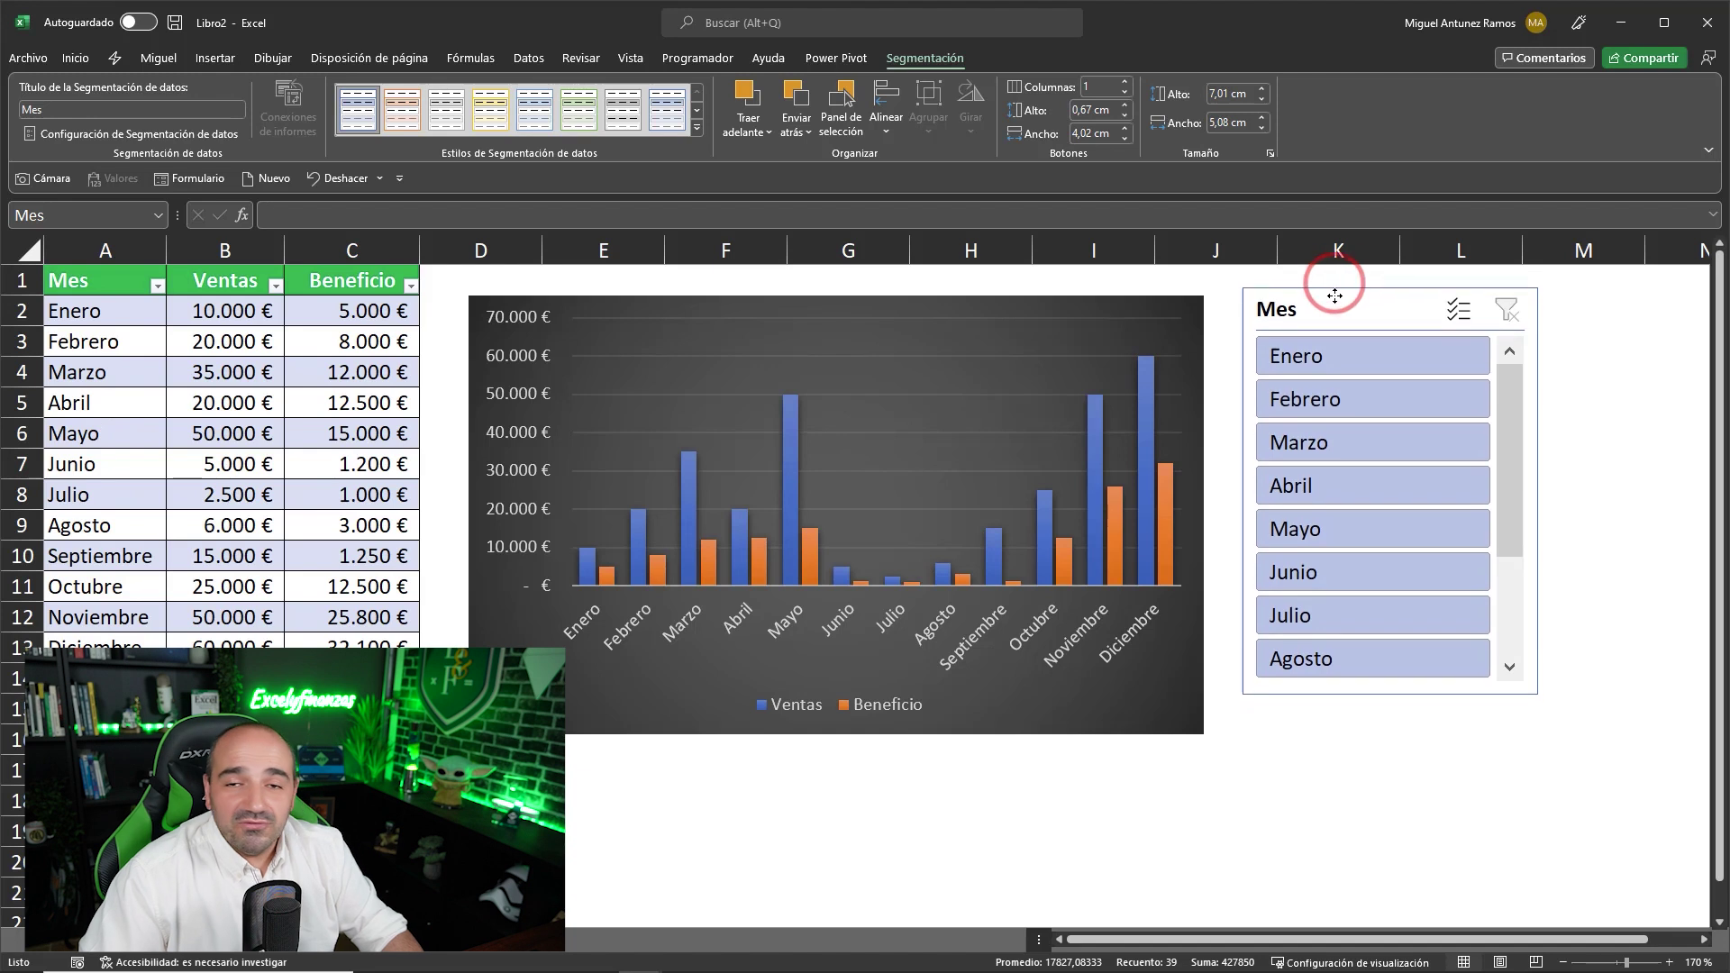
pyautogui.click(1351, 339)
pyautogui.moveTo(1355, 383); pyautogui.dragTo(1351, 441)
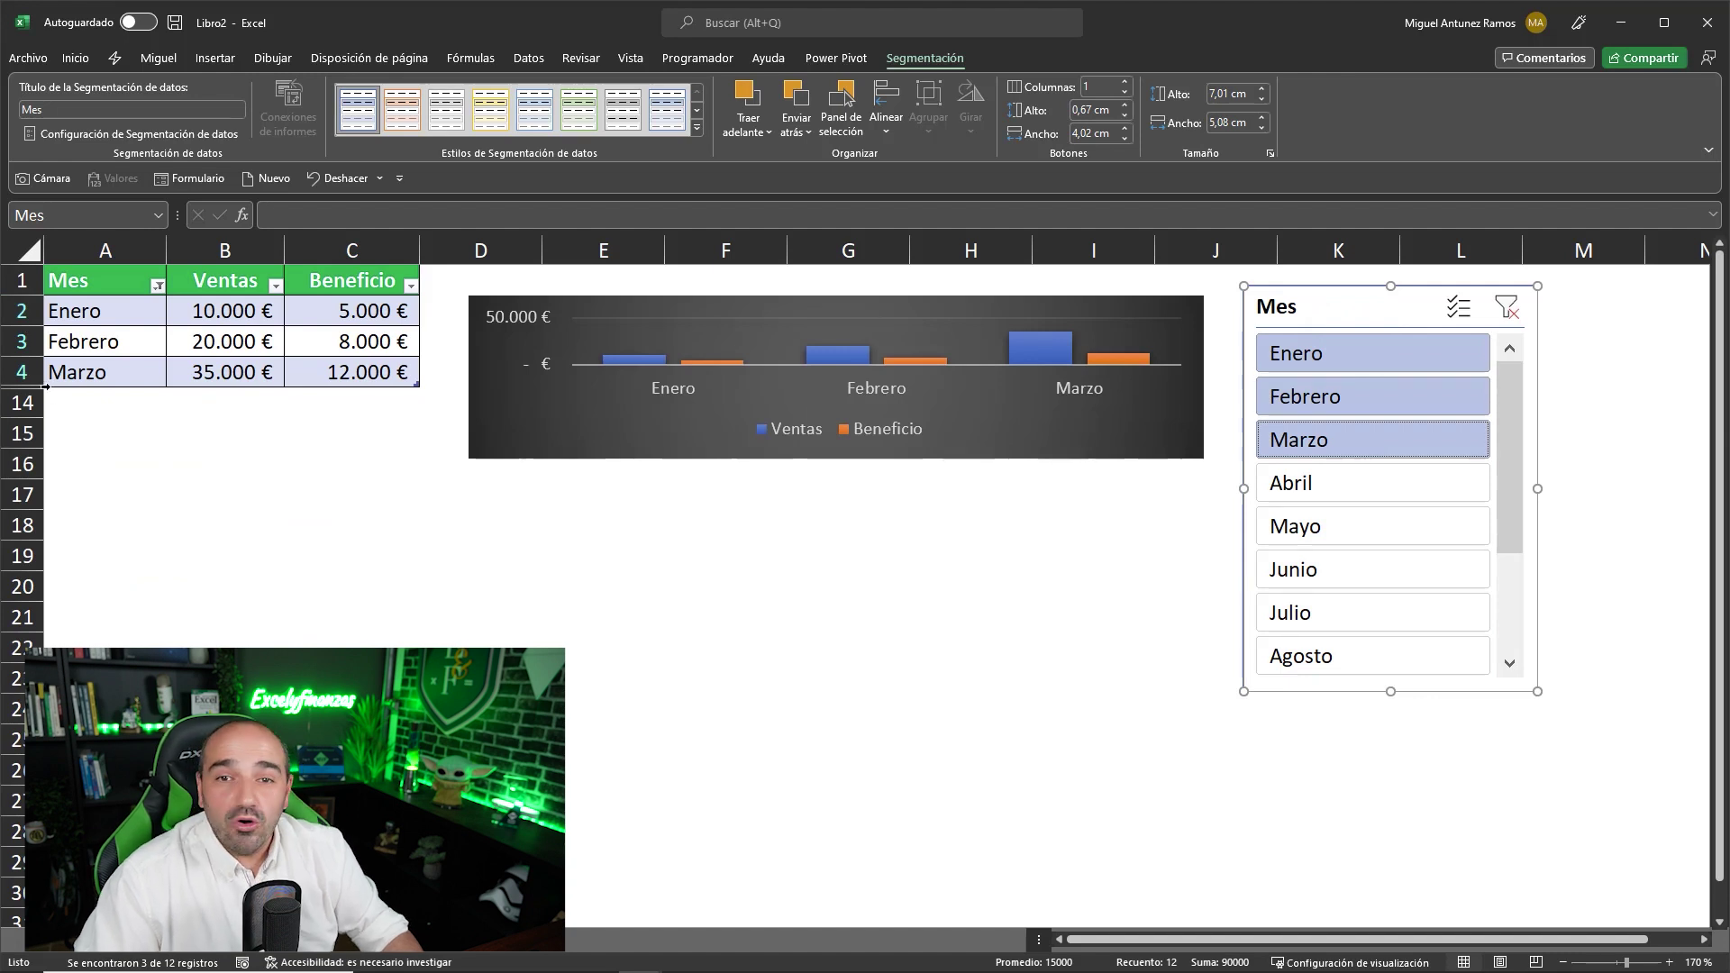
pyautogui.click(1374, 352)
pyautogui.click(1374, 397)
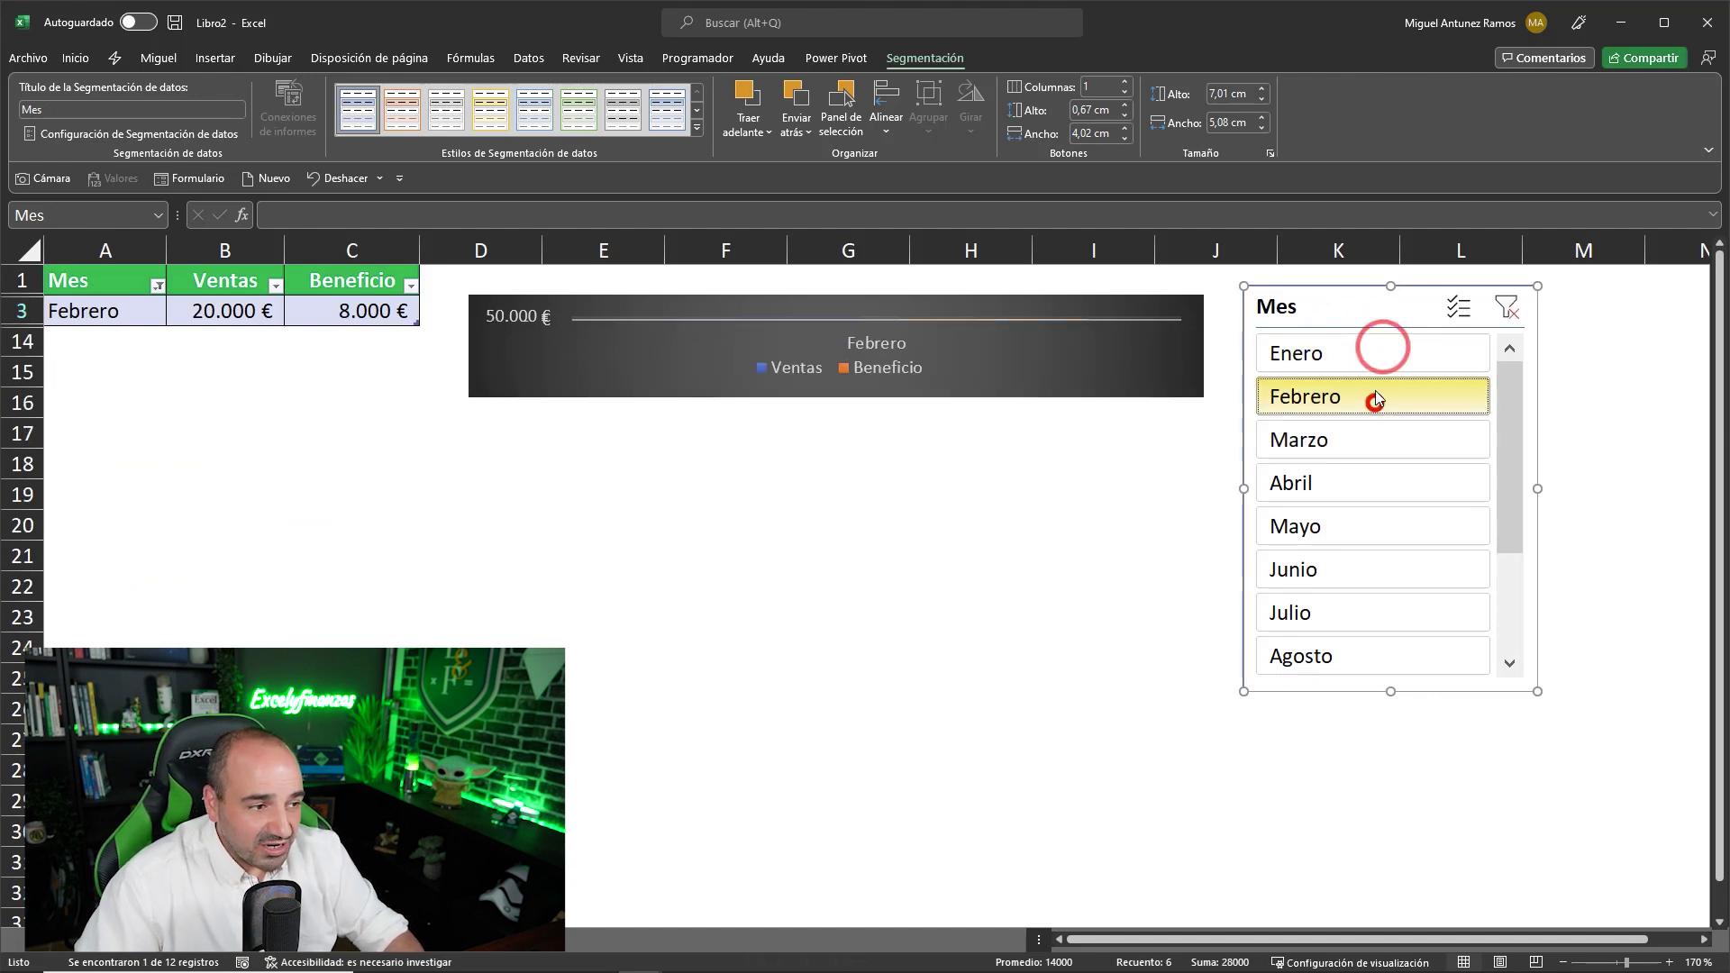
pyautogui.moveTo(1371, 352); pyautogui.dragTo(1347, 569)
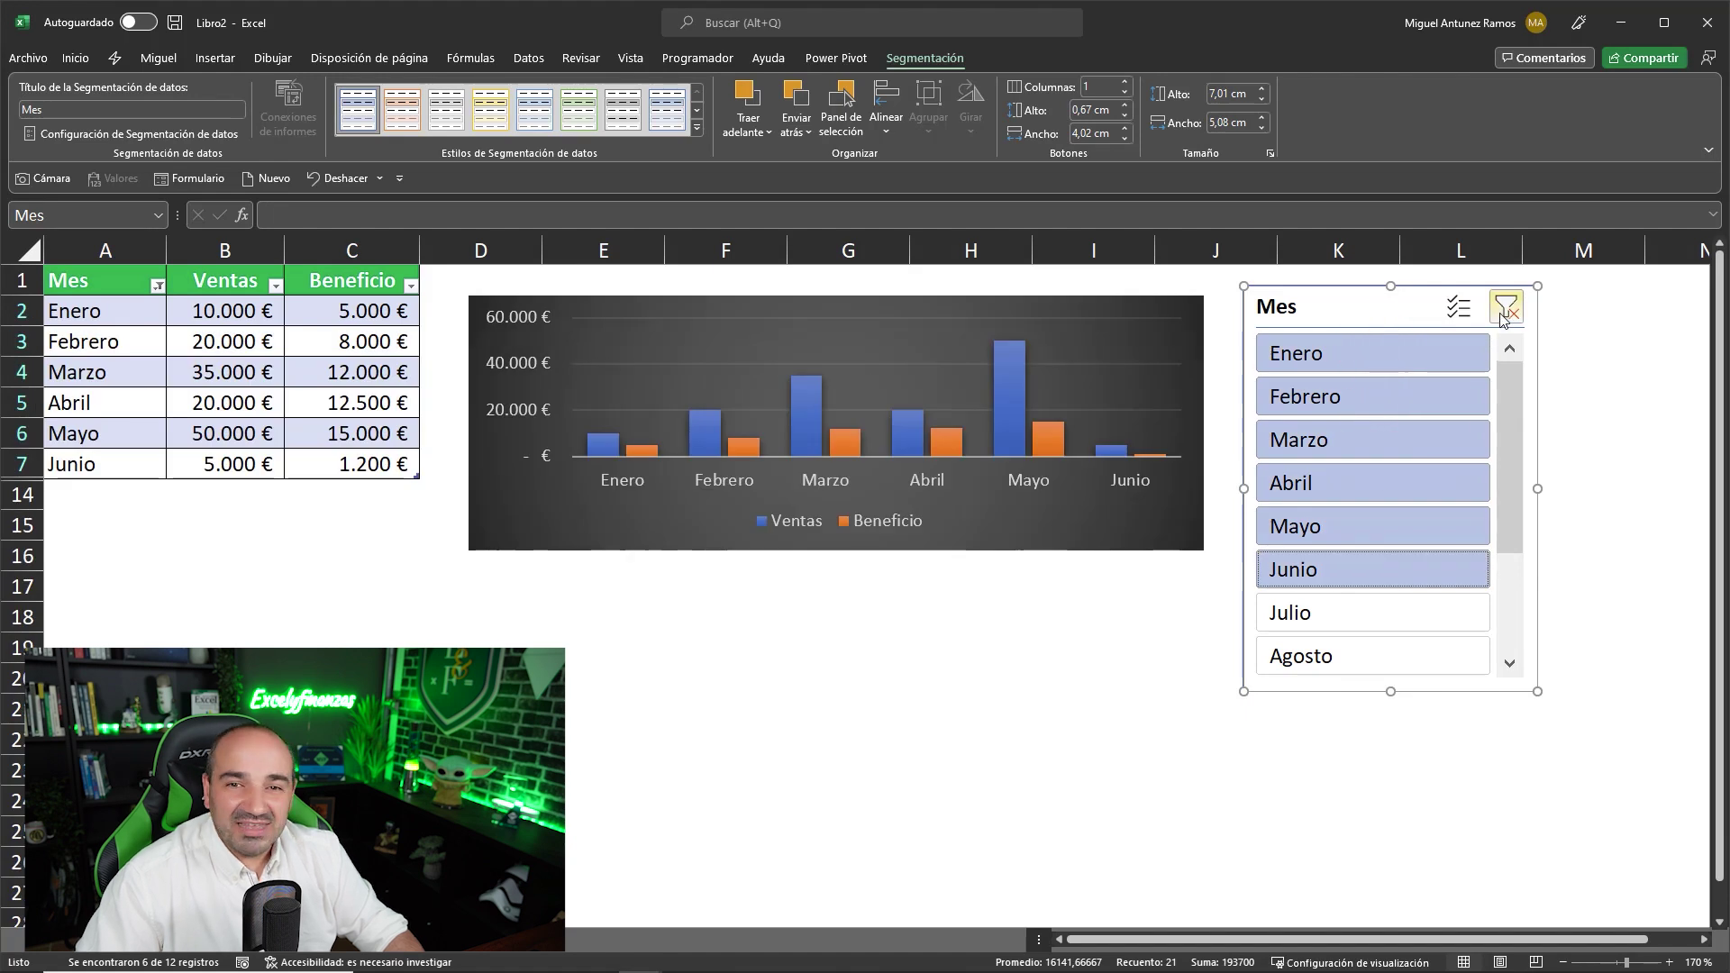
# Step: Clear the slicer filter and set the chart to 'No mover ni cambiar tamaño con celdas'
pyautogui.click(1504, 311)
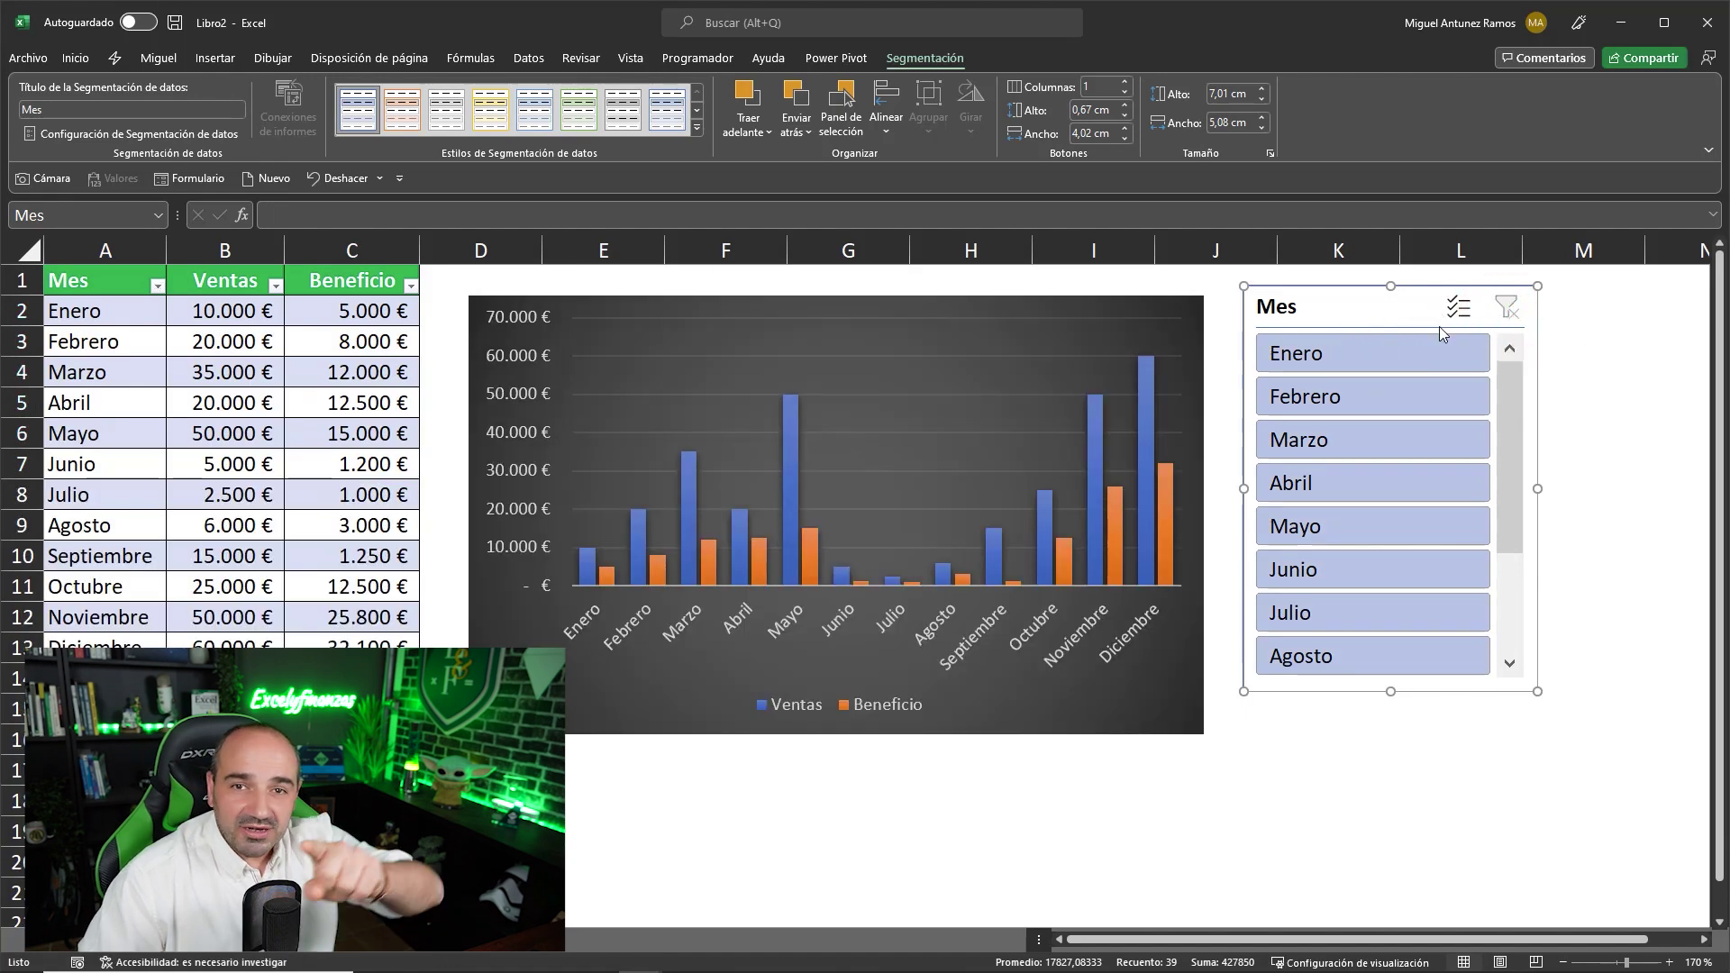
pyautogui.click(1120, 315)
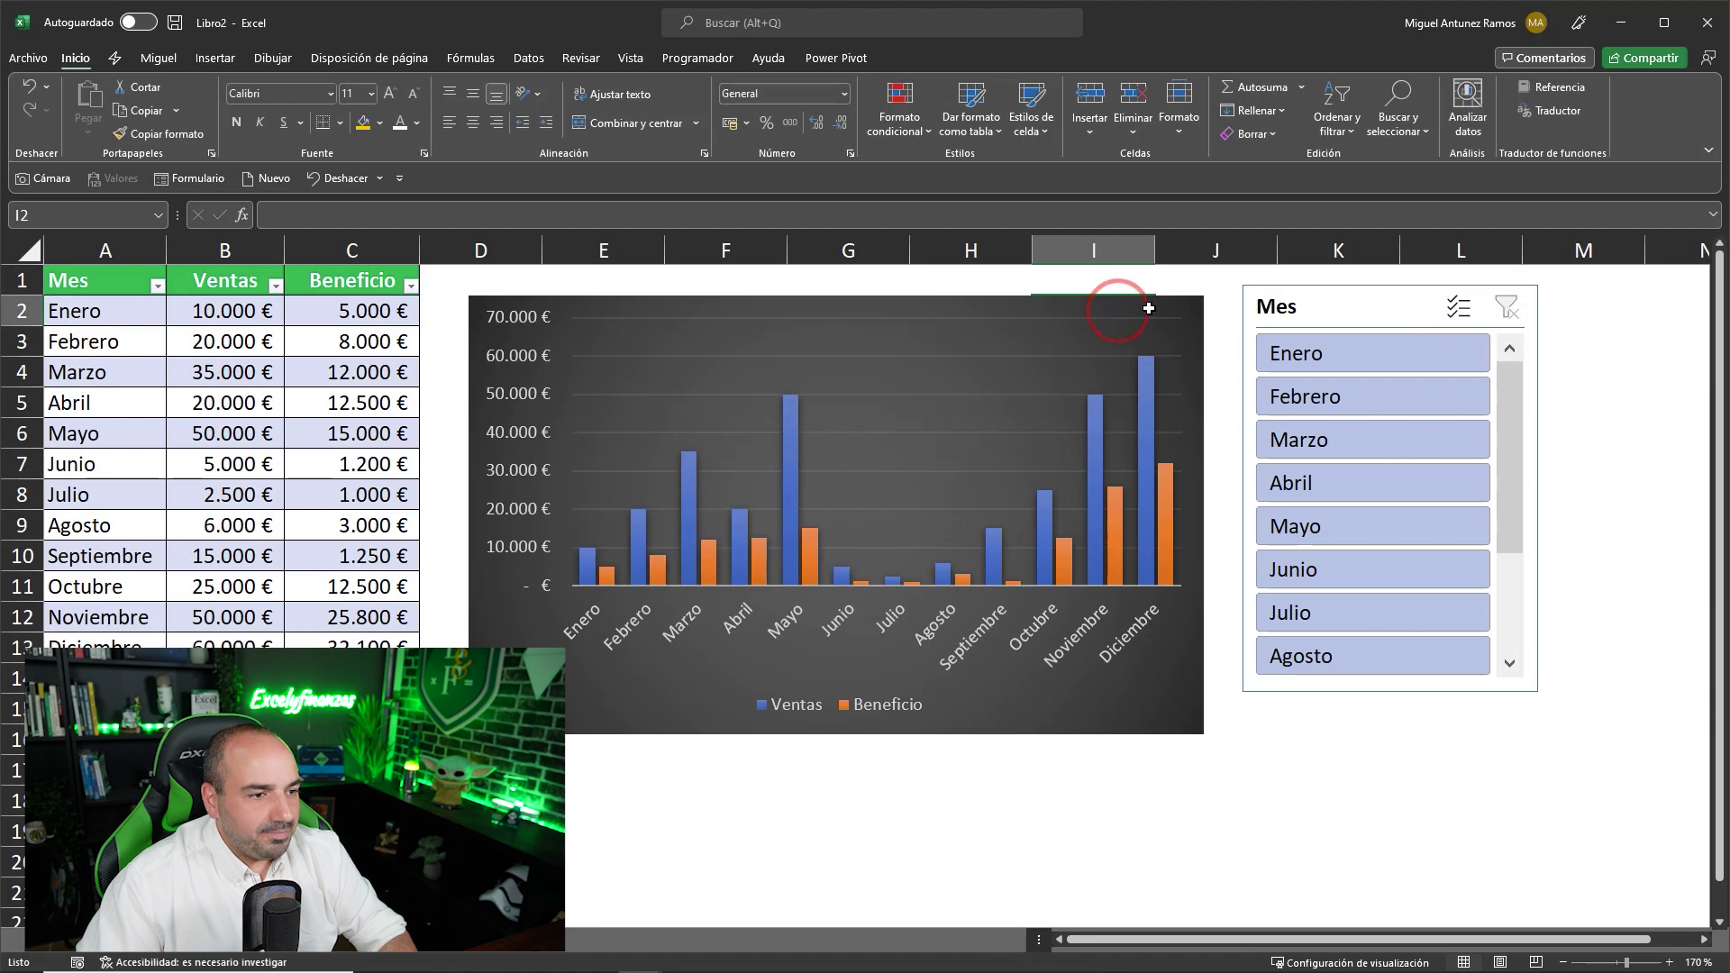
pyautogui.rightClick(1184, 311)
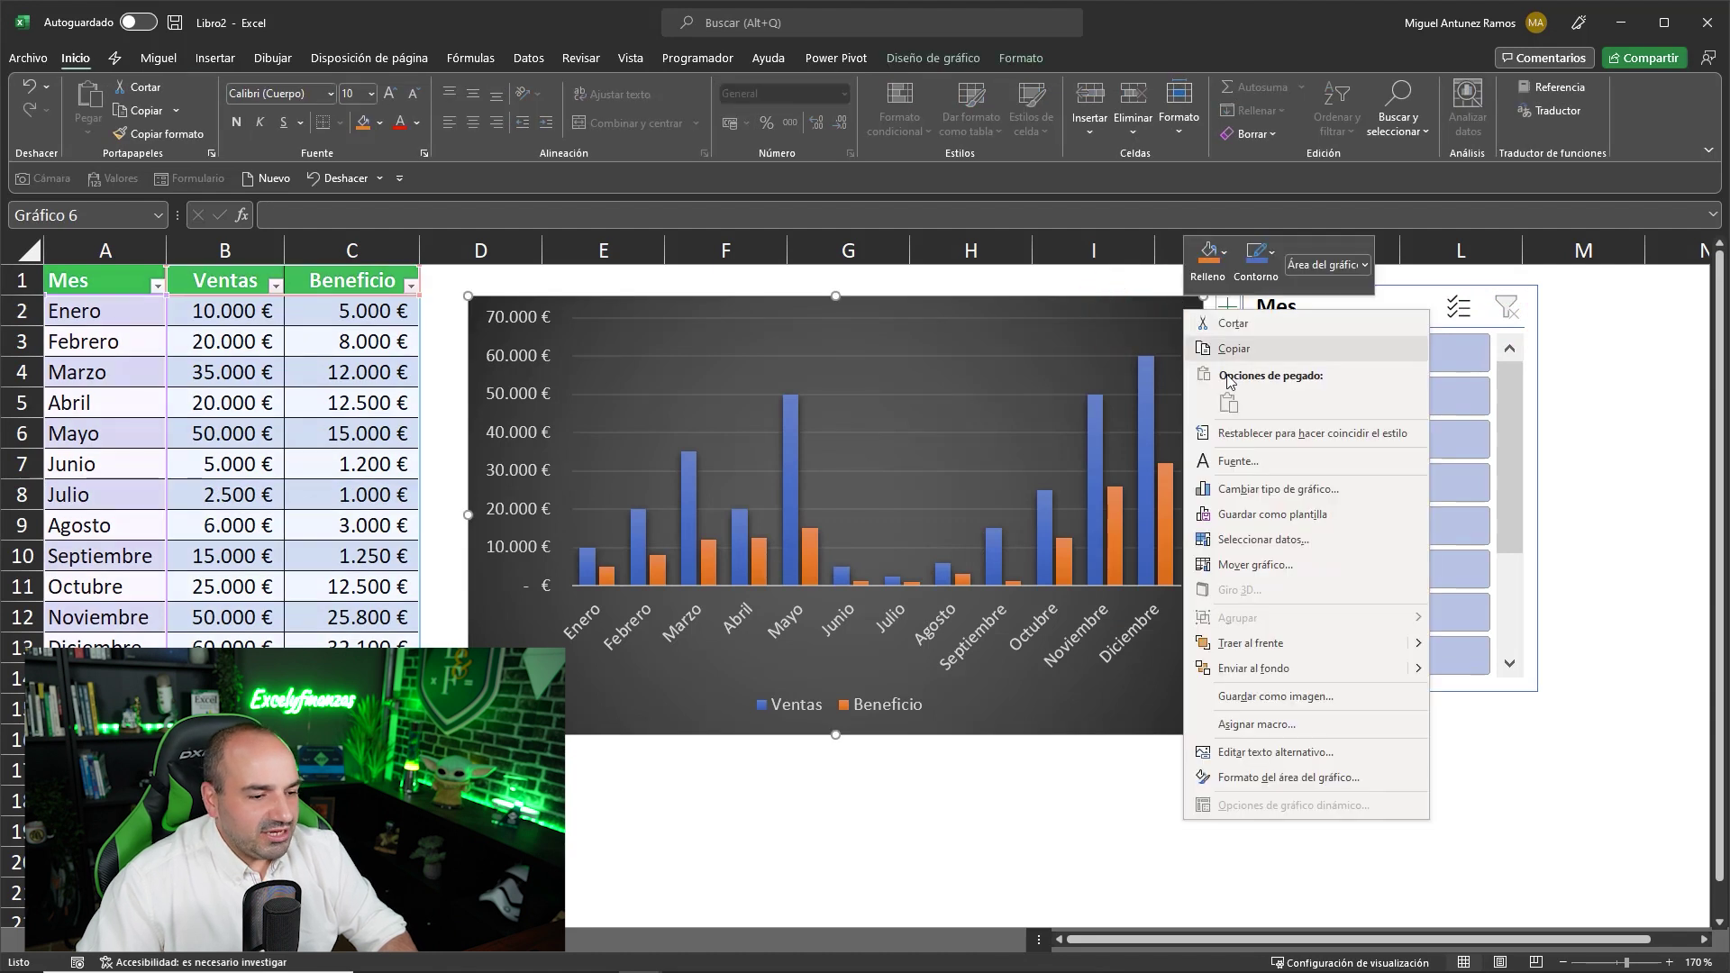
pyautogui.click(1306, 780)
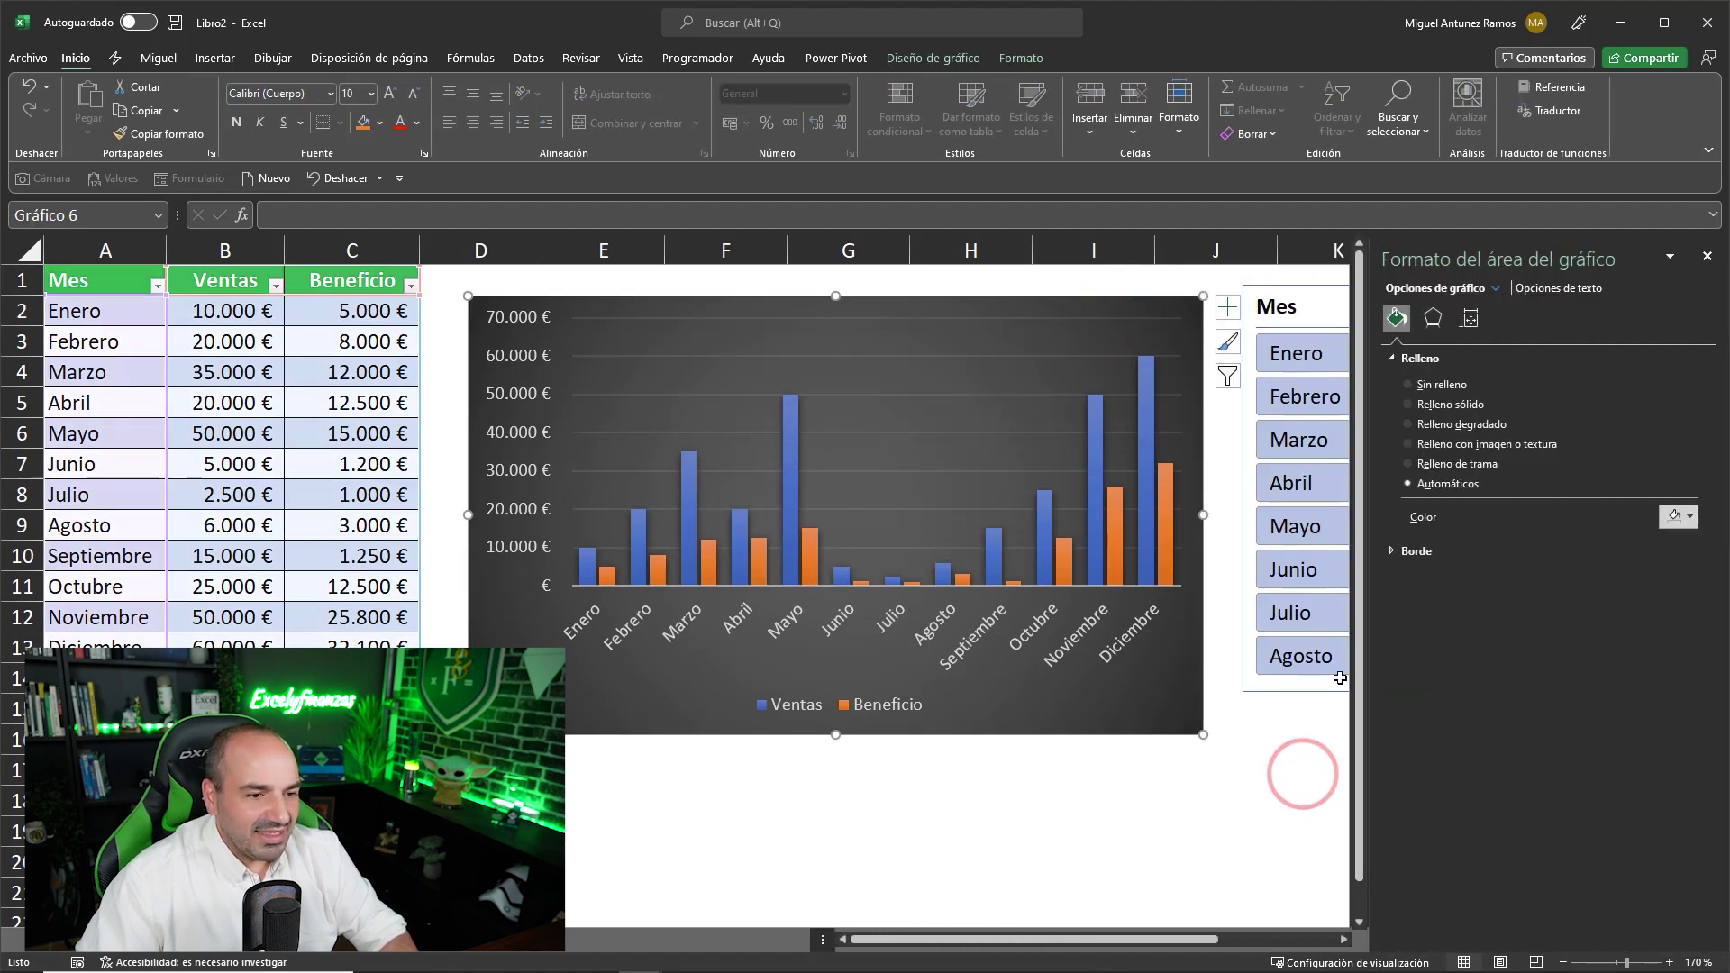
pyautogui.click(1469, 319)
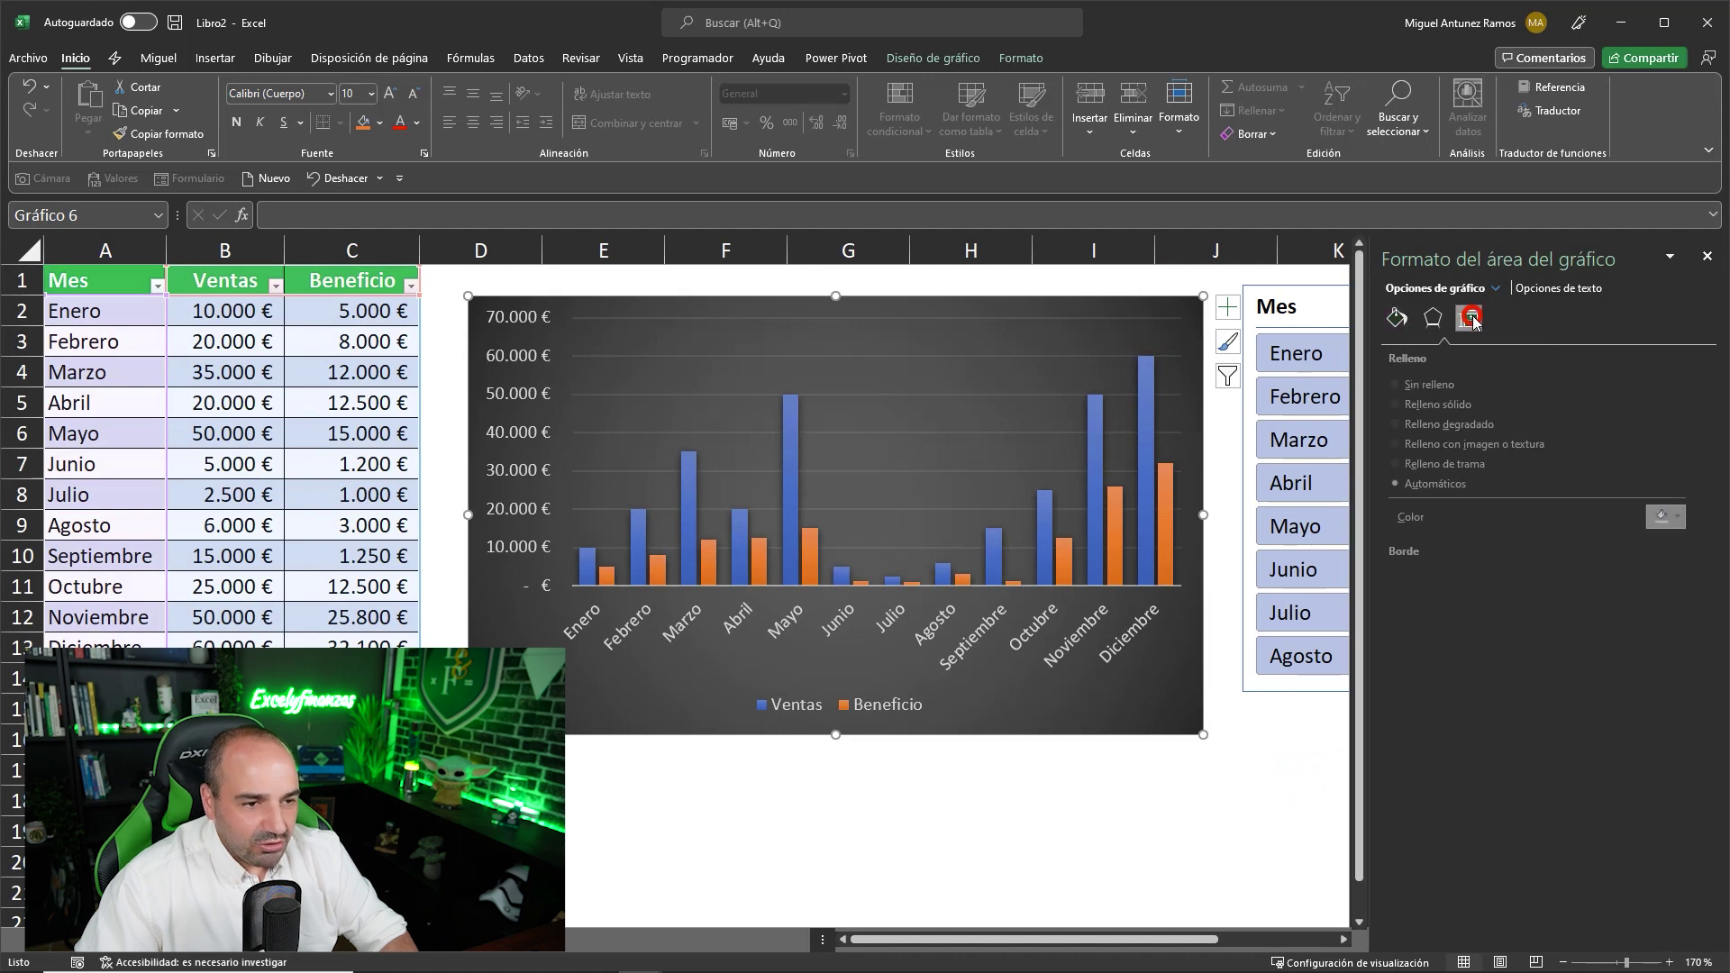
pyautogui.click(1394, 383)
pyautogui.click(1394, 382)
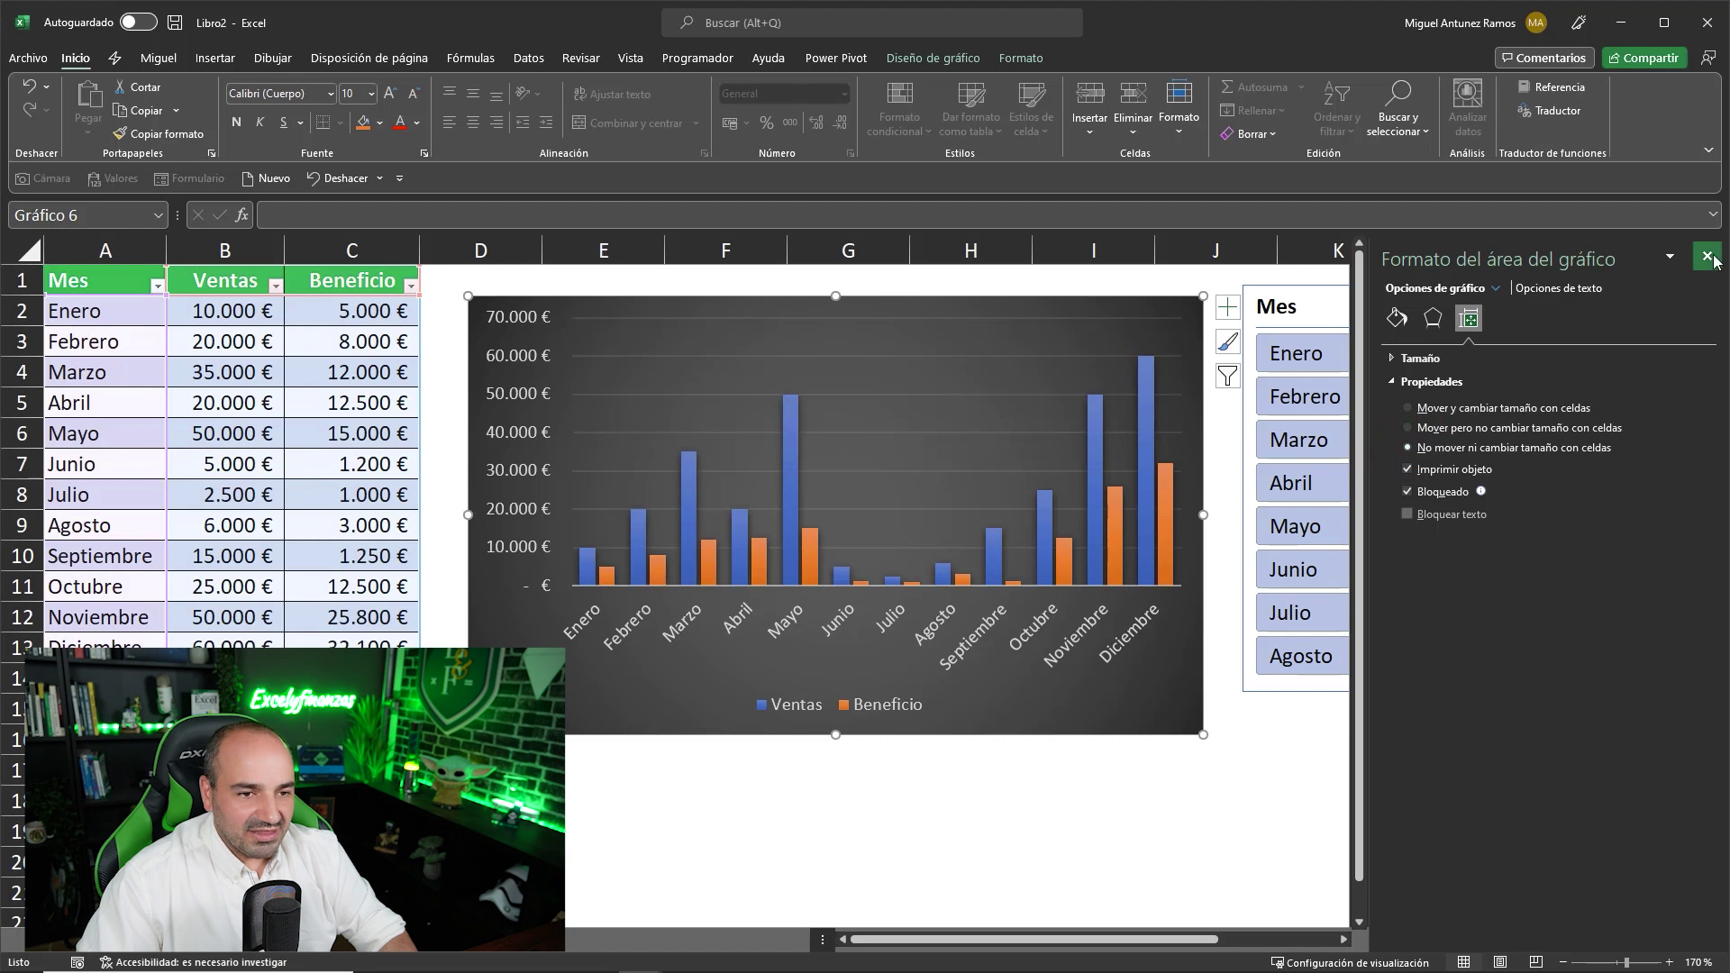
# Step: Close the chart formatting pane and filter the slicer to Enero and then Febrero
pyautogui.click(1708, 257)
pyautogui.click(1371, 355)
pyautogui.click(1383, 397)
# Step: Select Marzo, Abril and Mayo in the Mes slicer, after trying other month ranges
pyautogui.click(1386, 449)
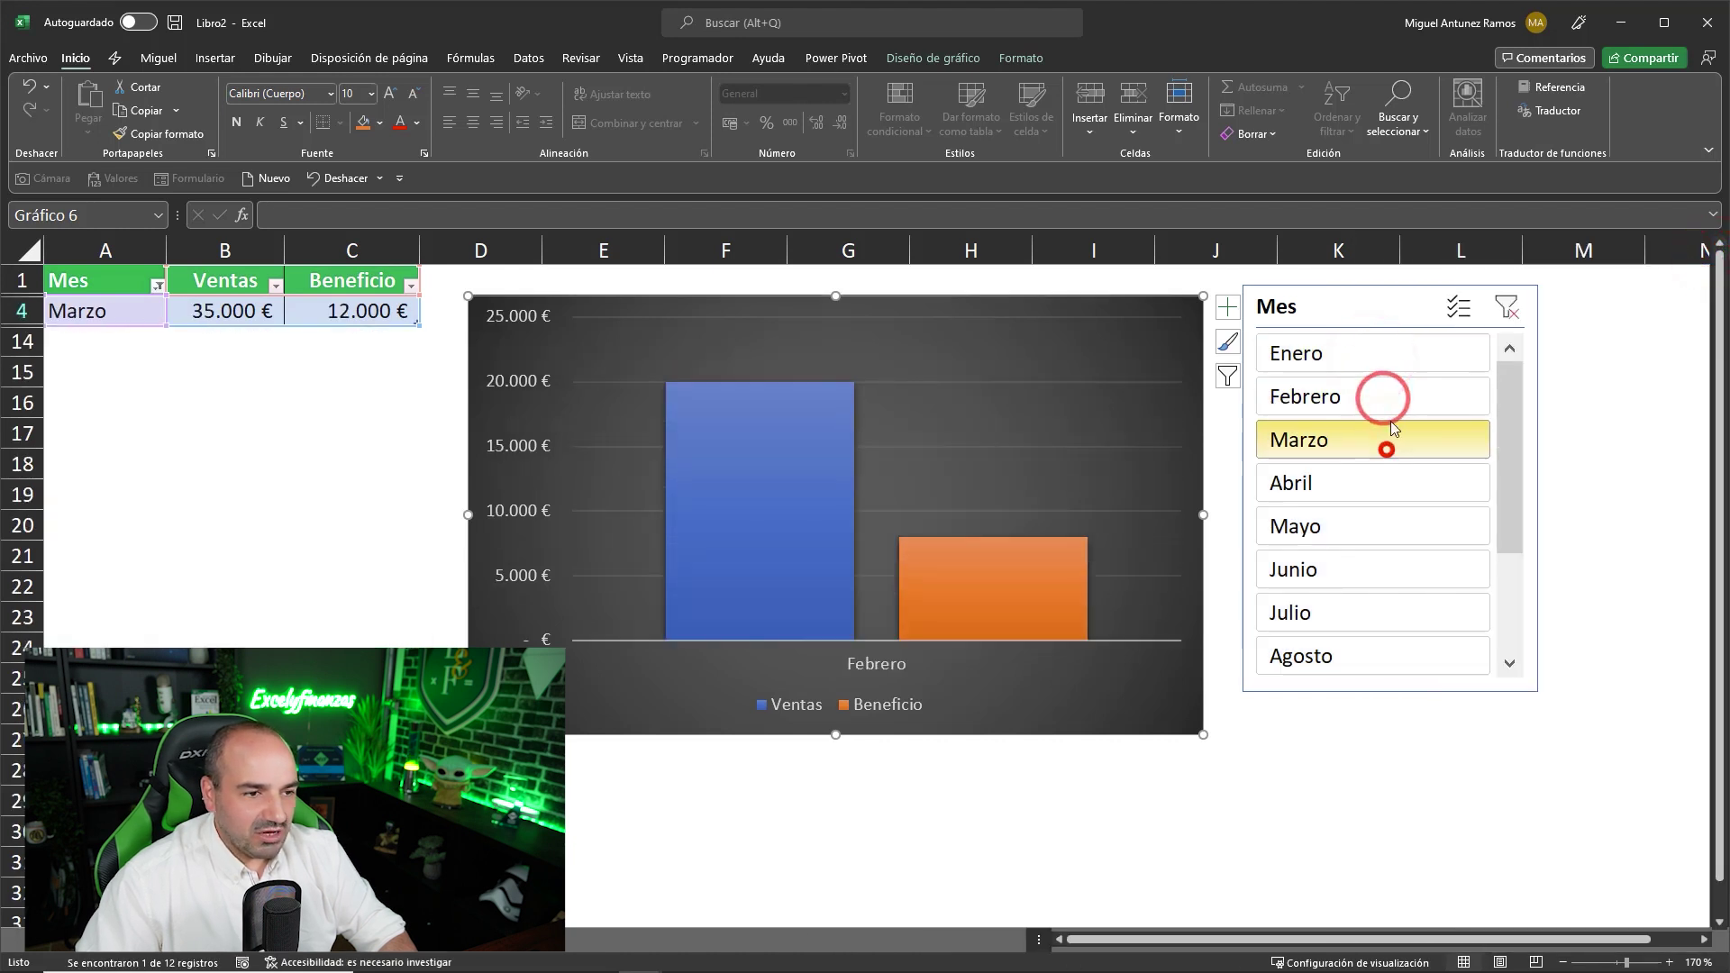
pyautogui.moveTo(1398, 360); pyautogui.dragTo(1383, 505)
pyautogui.moveTo(1379, 613)
pyautogui.mouseDown()
pyautogui.moveTo(1379, 518)
pyautogui.moveTo(1398, 487)
pyautogui.moveTo(1361, 396)
pyautogui.mouseUp()
pyautogui.moveTo(1384, 541); pyautogui.dragTo(1420, 441)
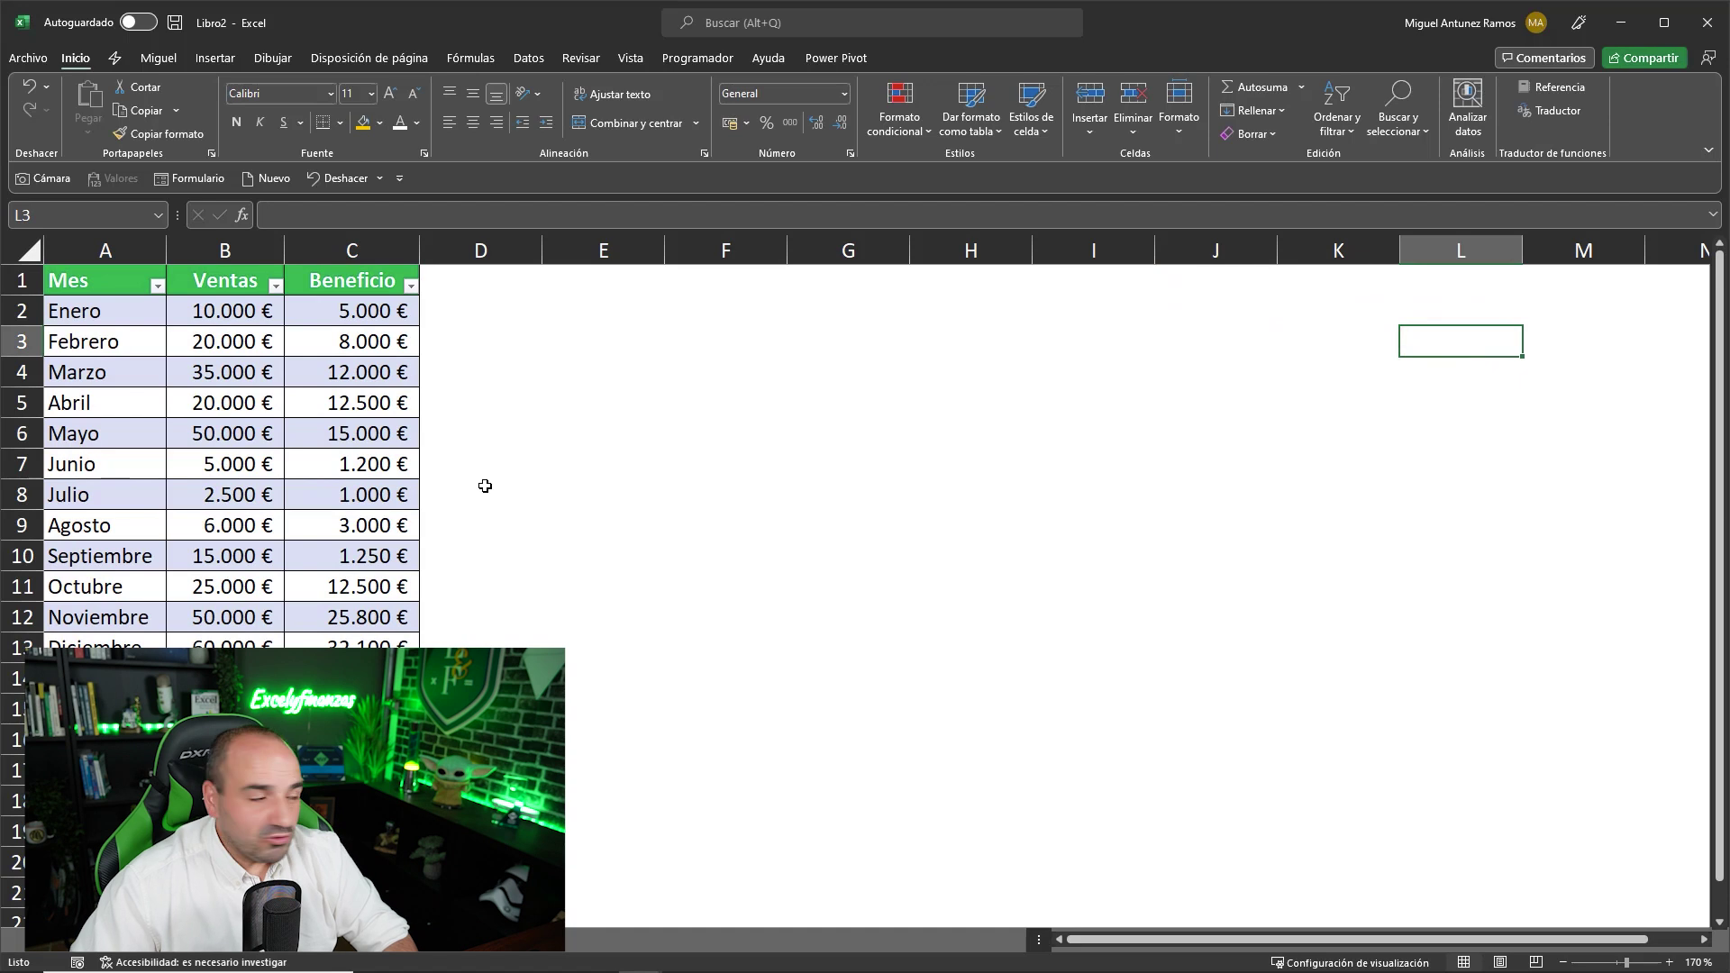
pyautogui.click(236, 459)
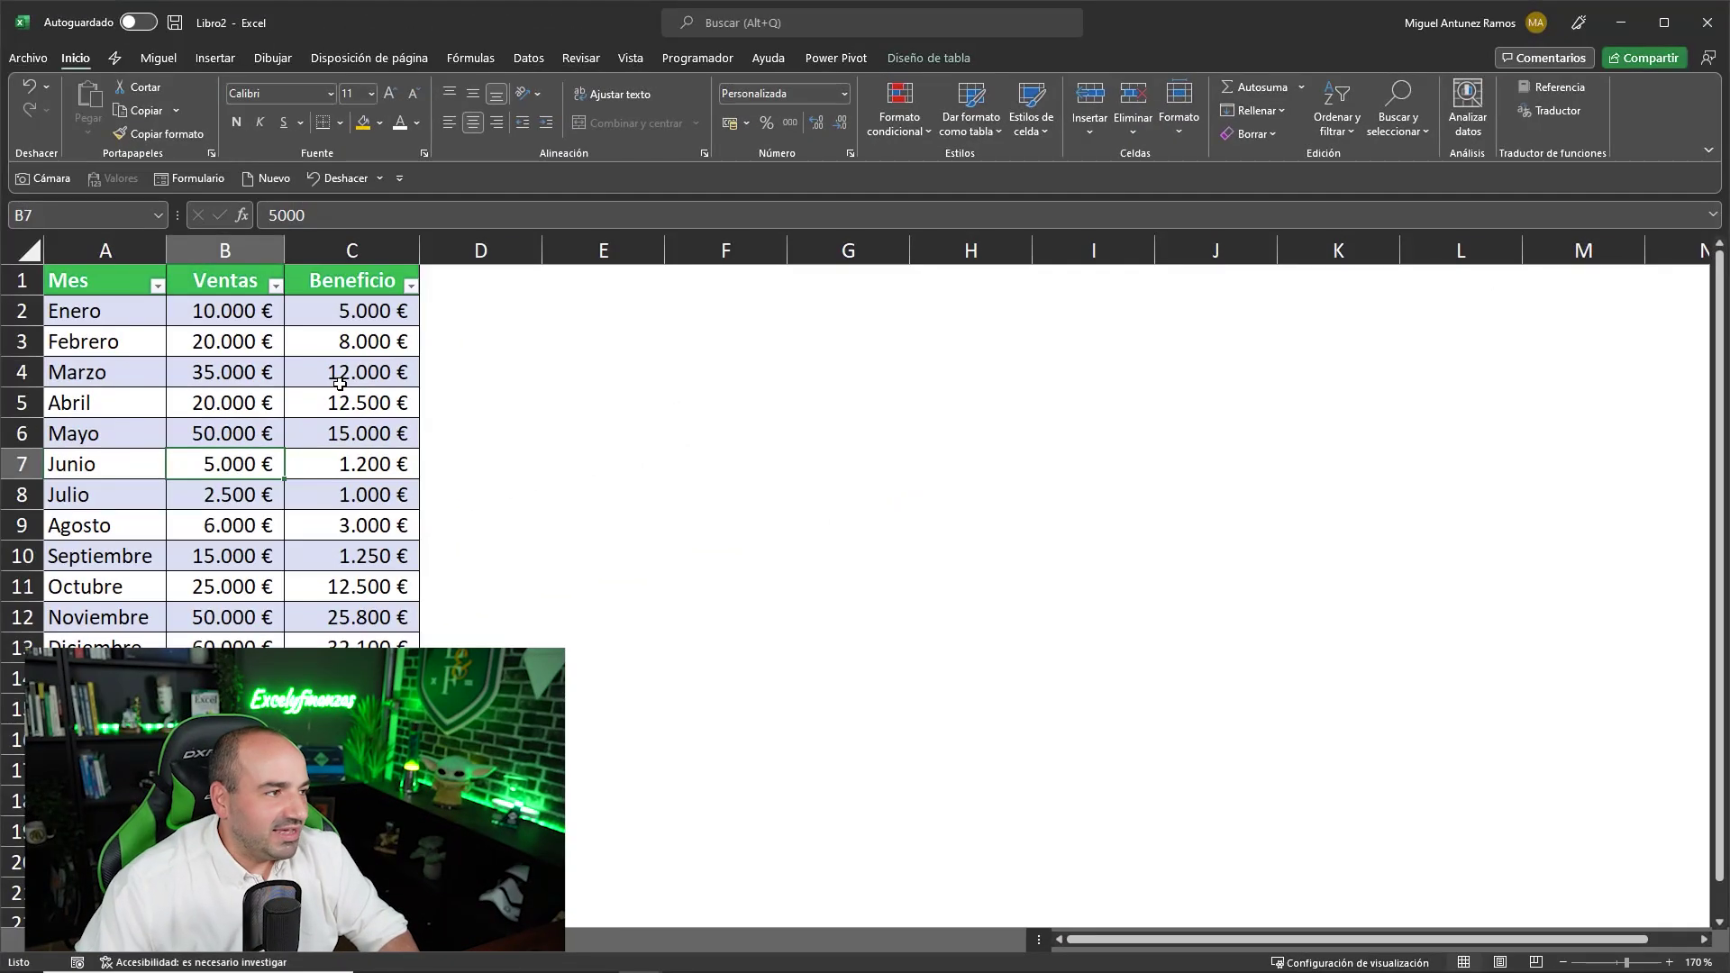
# Step: Insert a clustered column chart (Columna agrupada) from the sales table
pyautogui.click(339, 384)
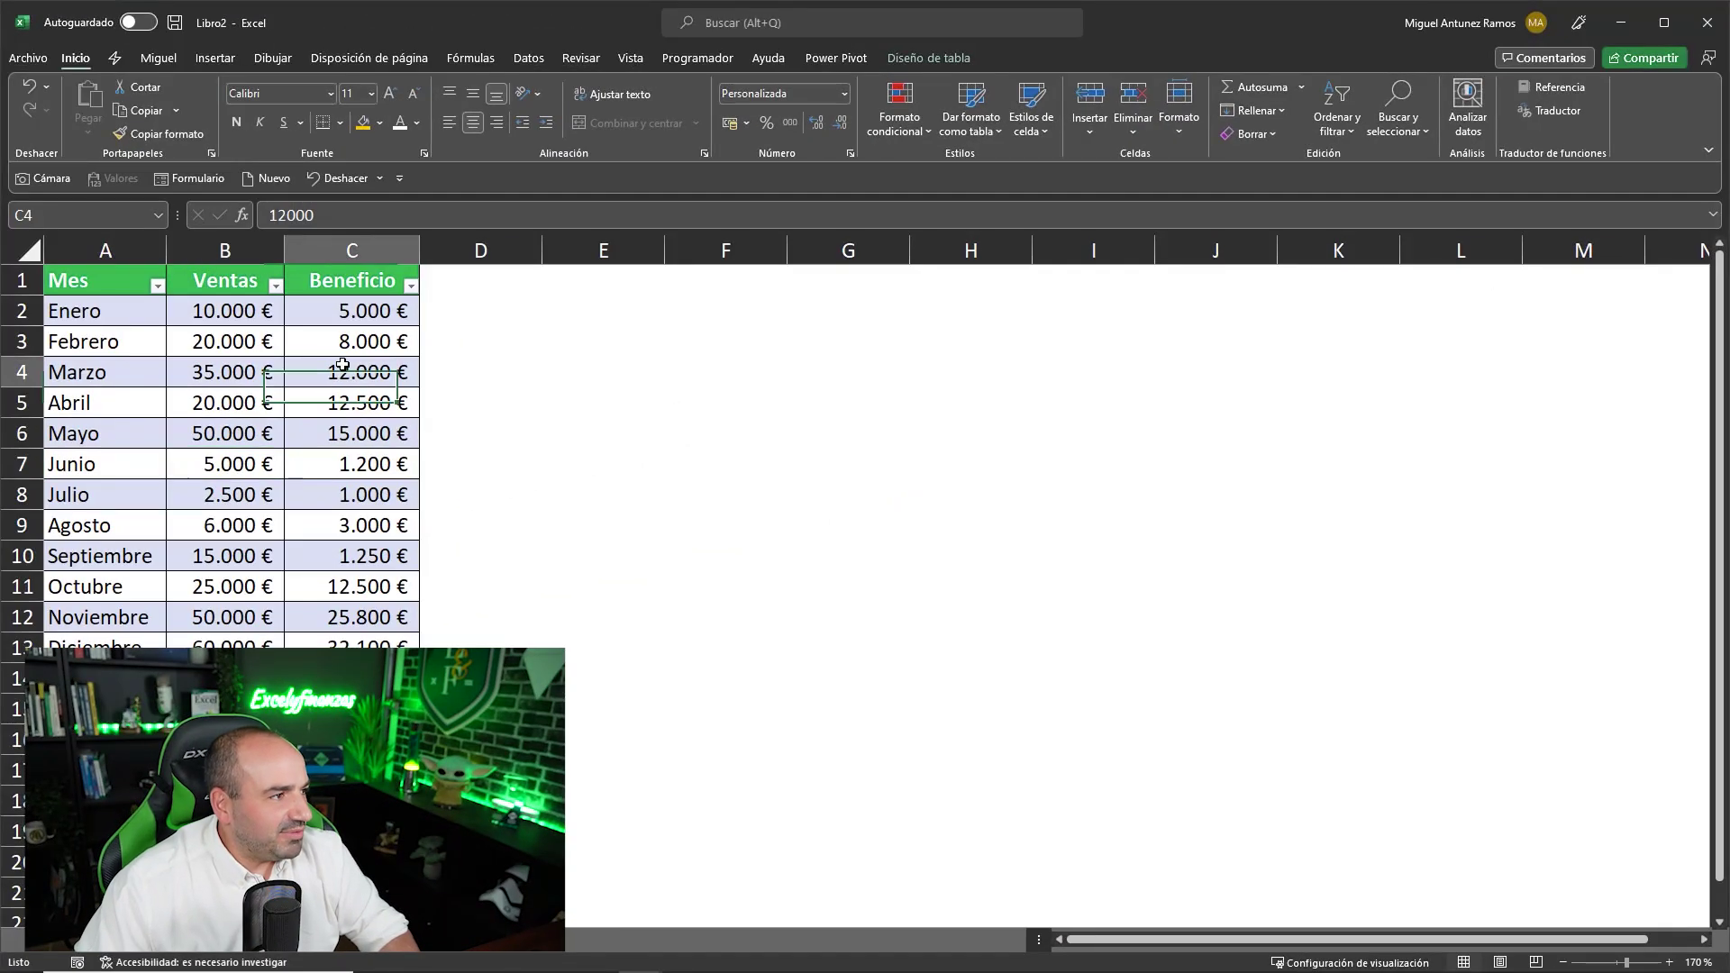
pyautogui.click(216, 58)
pyautogui.click(741, 88)
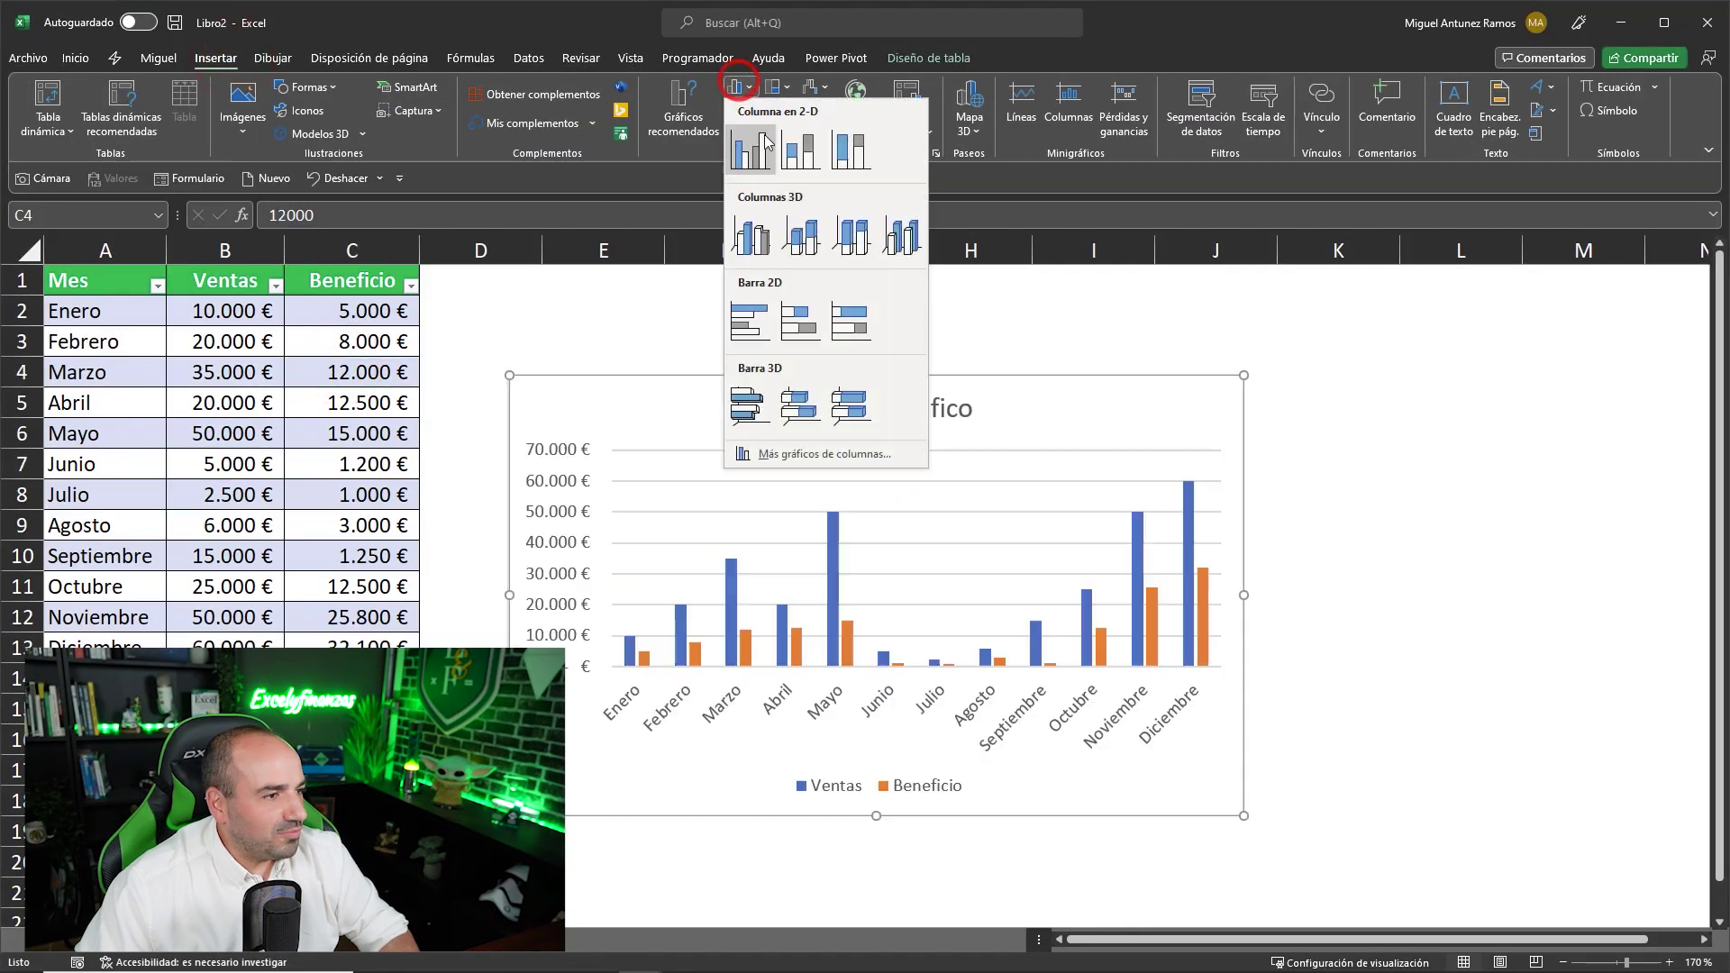
pyautogui.click(754, 142)
# Step: Drag the new chart beside the table and bring up its context menu
pyautogui.moveTo(1034, 375); pyautogui.dragTo(999, 348)
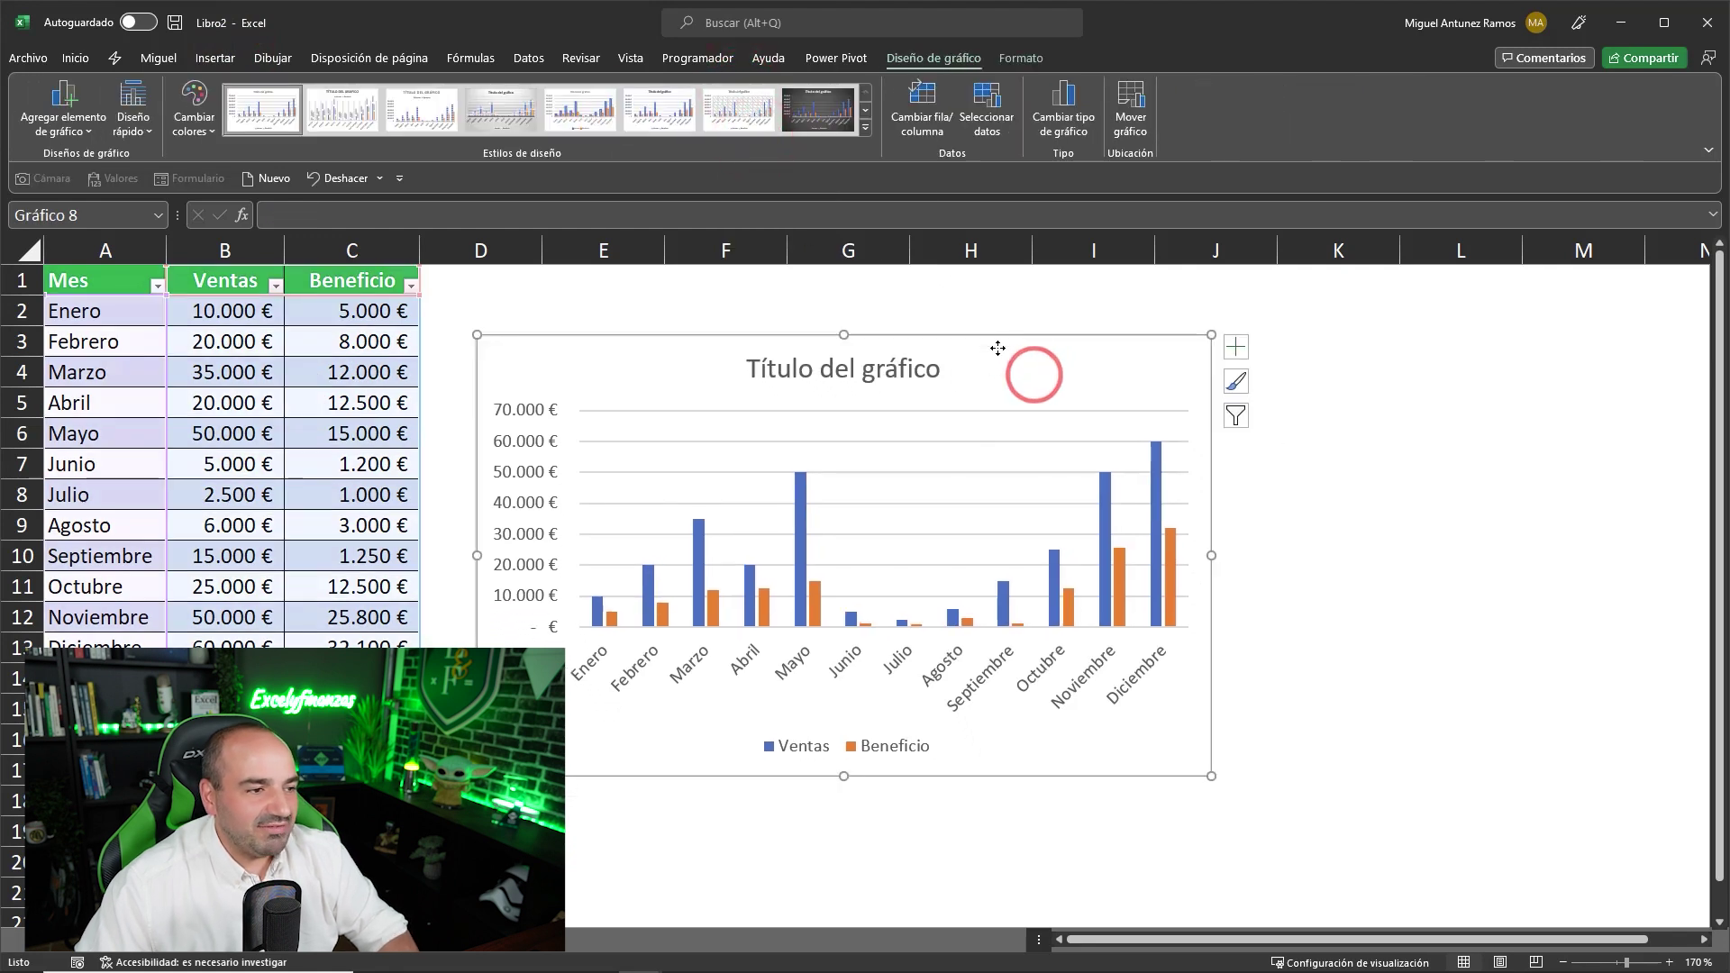
pyautogui.rightClick(1080, 340)
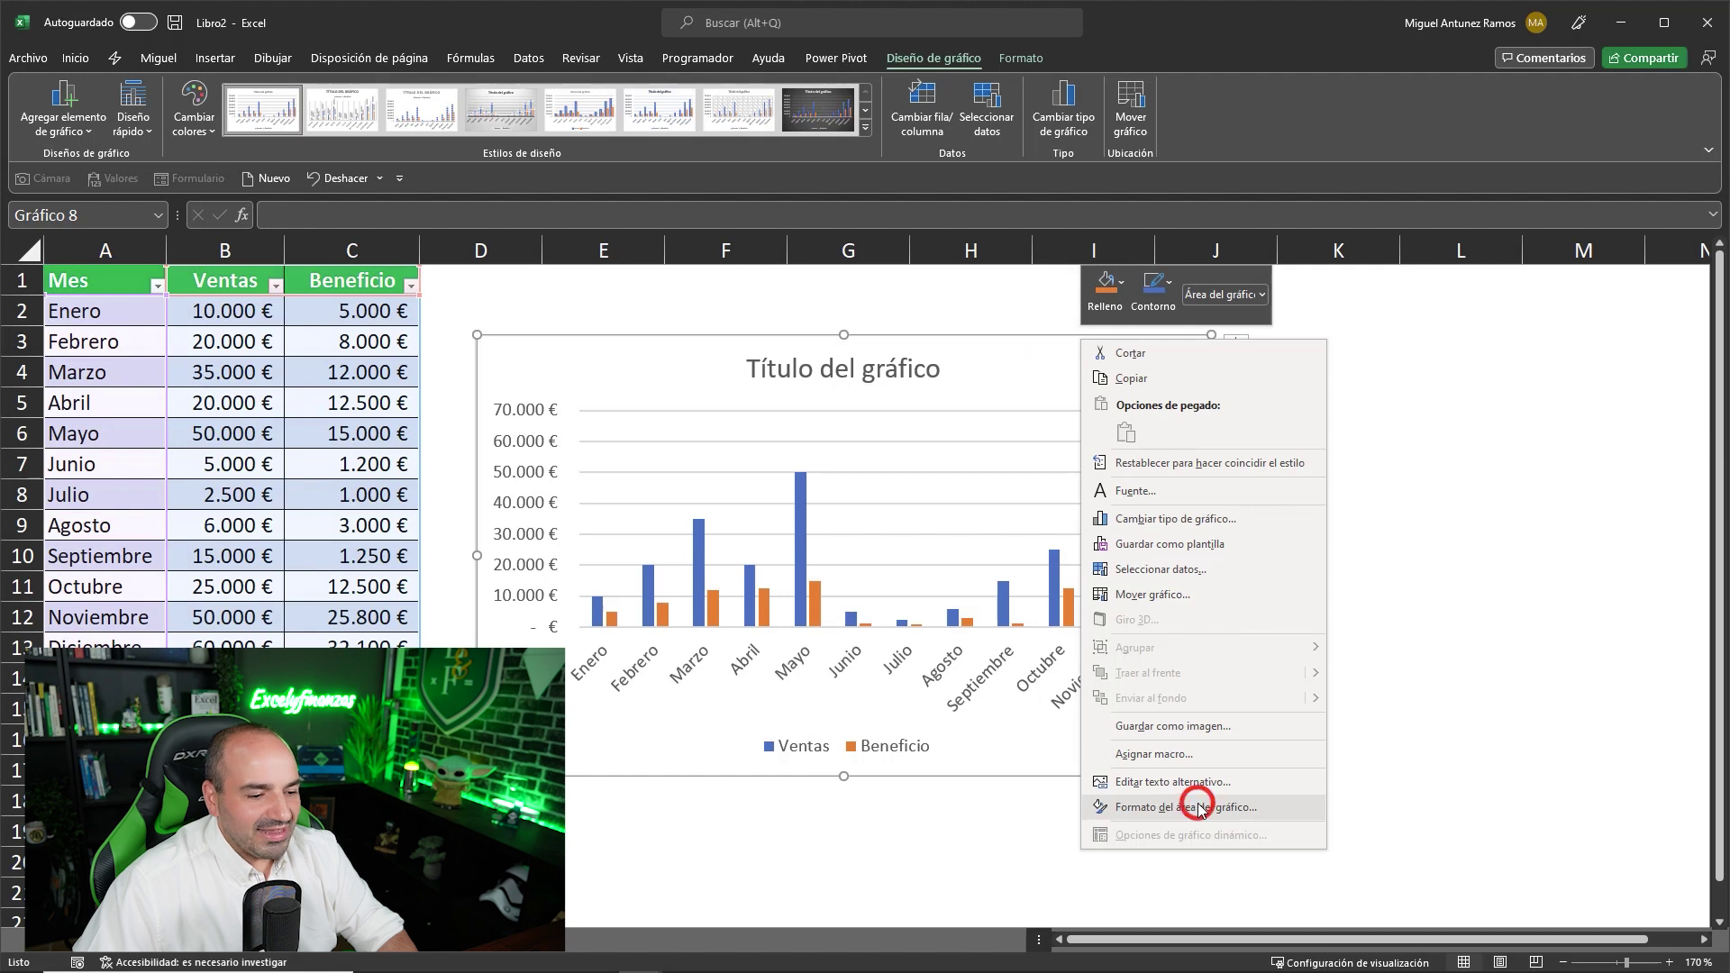
pyautogui.click(1014, 294)
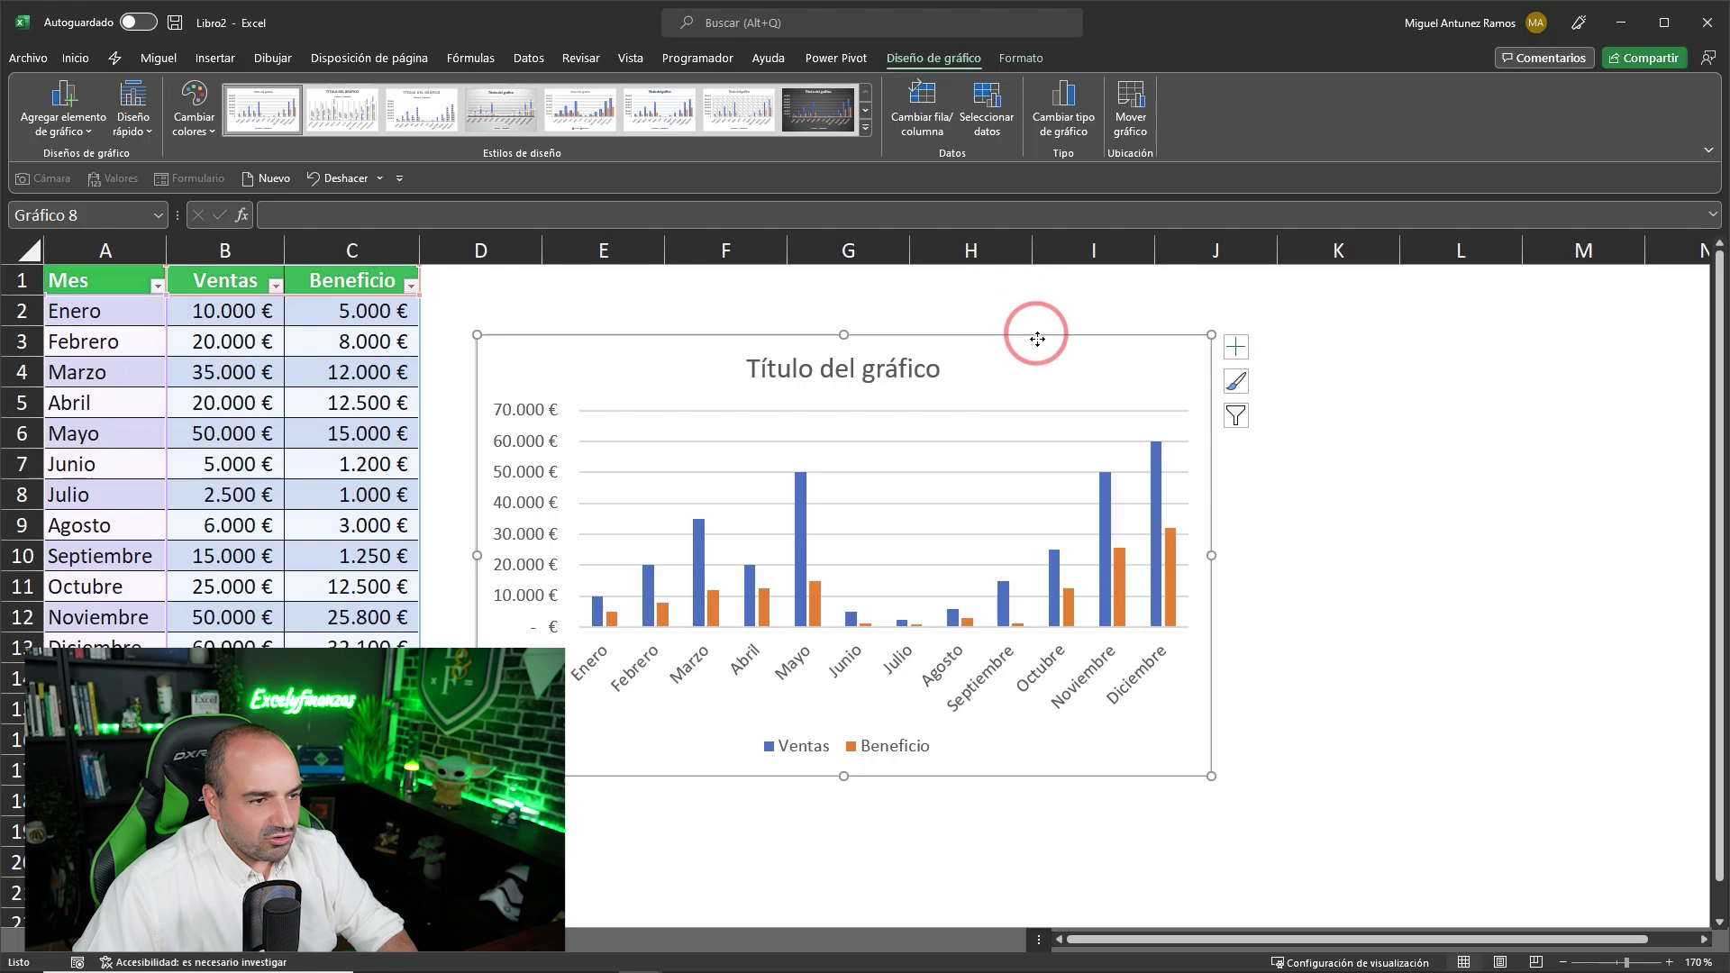
pyautogui.rightClick(1038, 339)
# Step: Set the chart area fill to Sin relleno after briefly trying Relleno degradado
pyautogui.click(1148, 809)
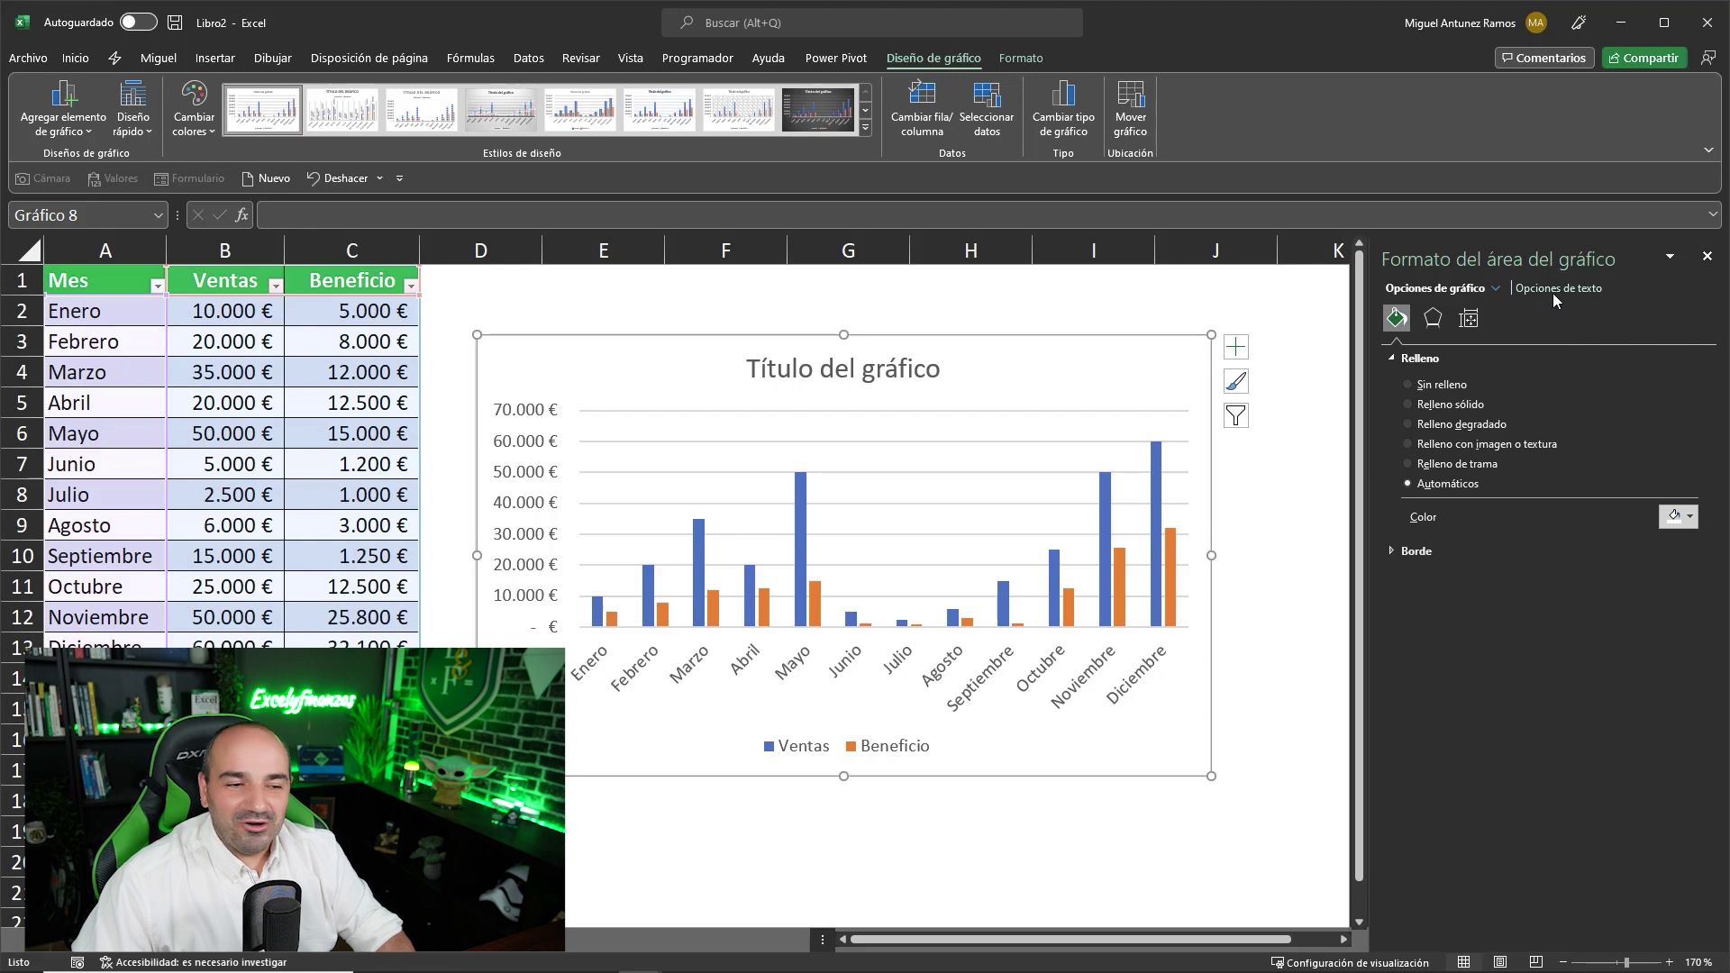
pyautogui.click(1425, 425)
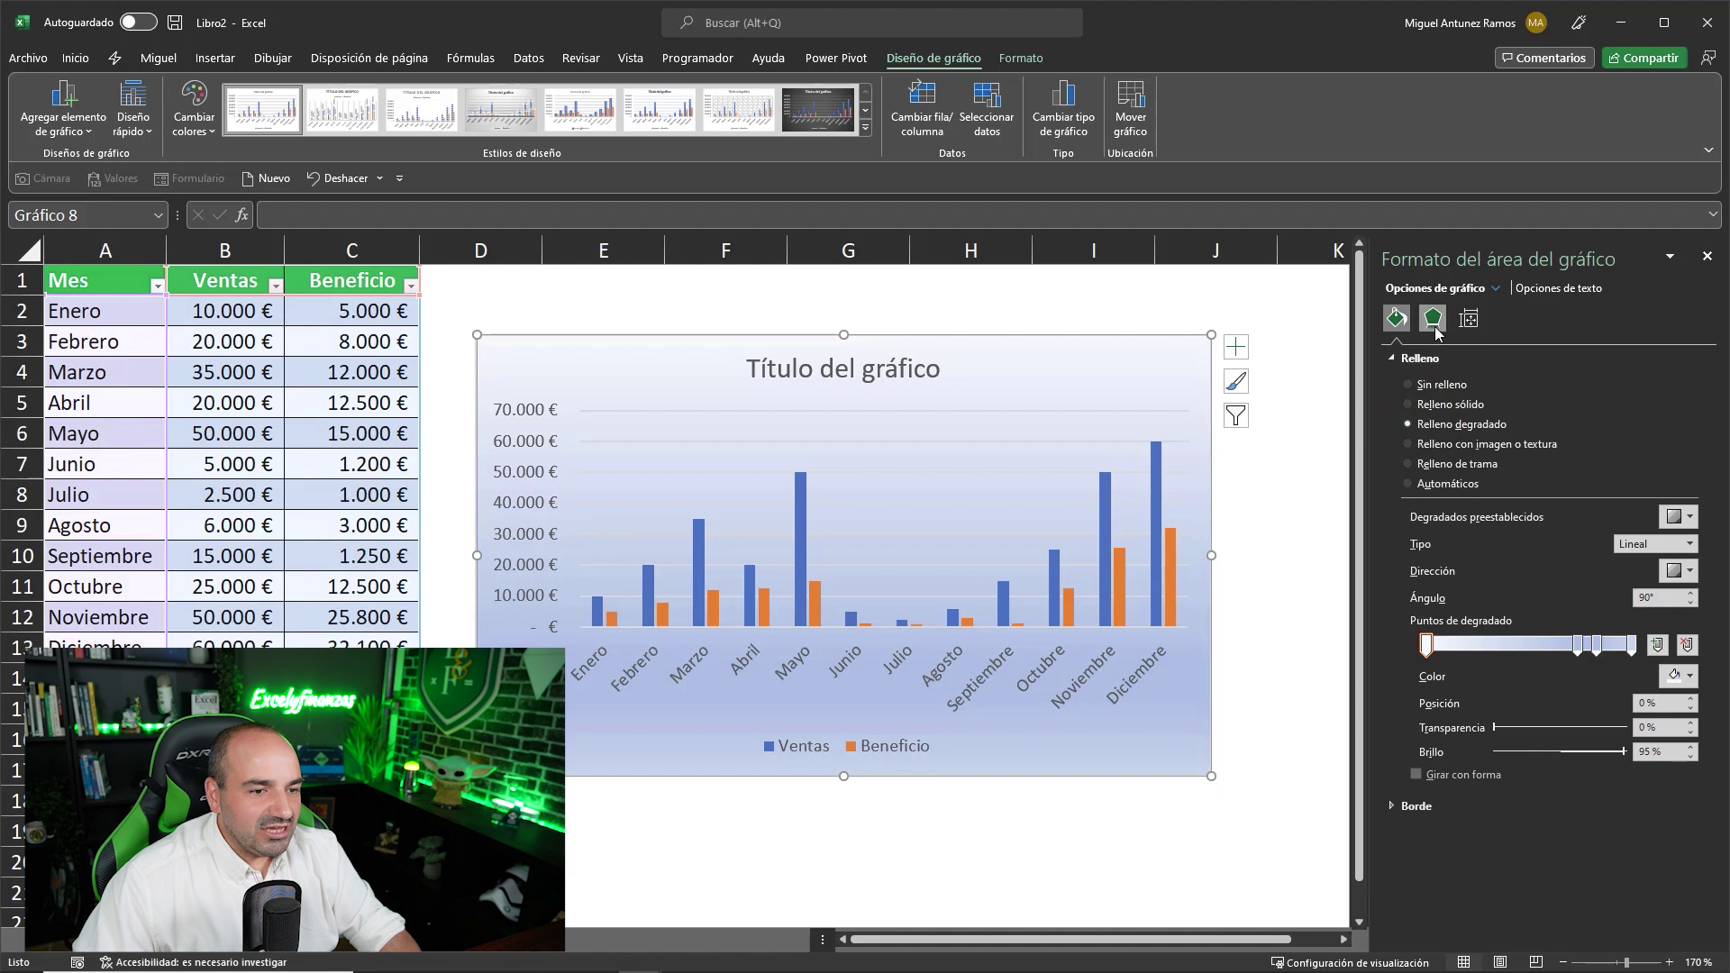
pyautogui.click(1057, 588)
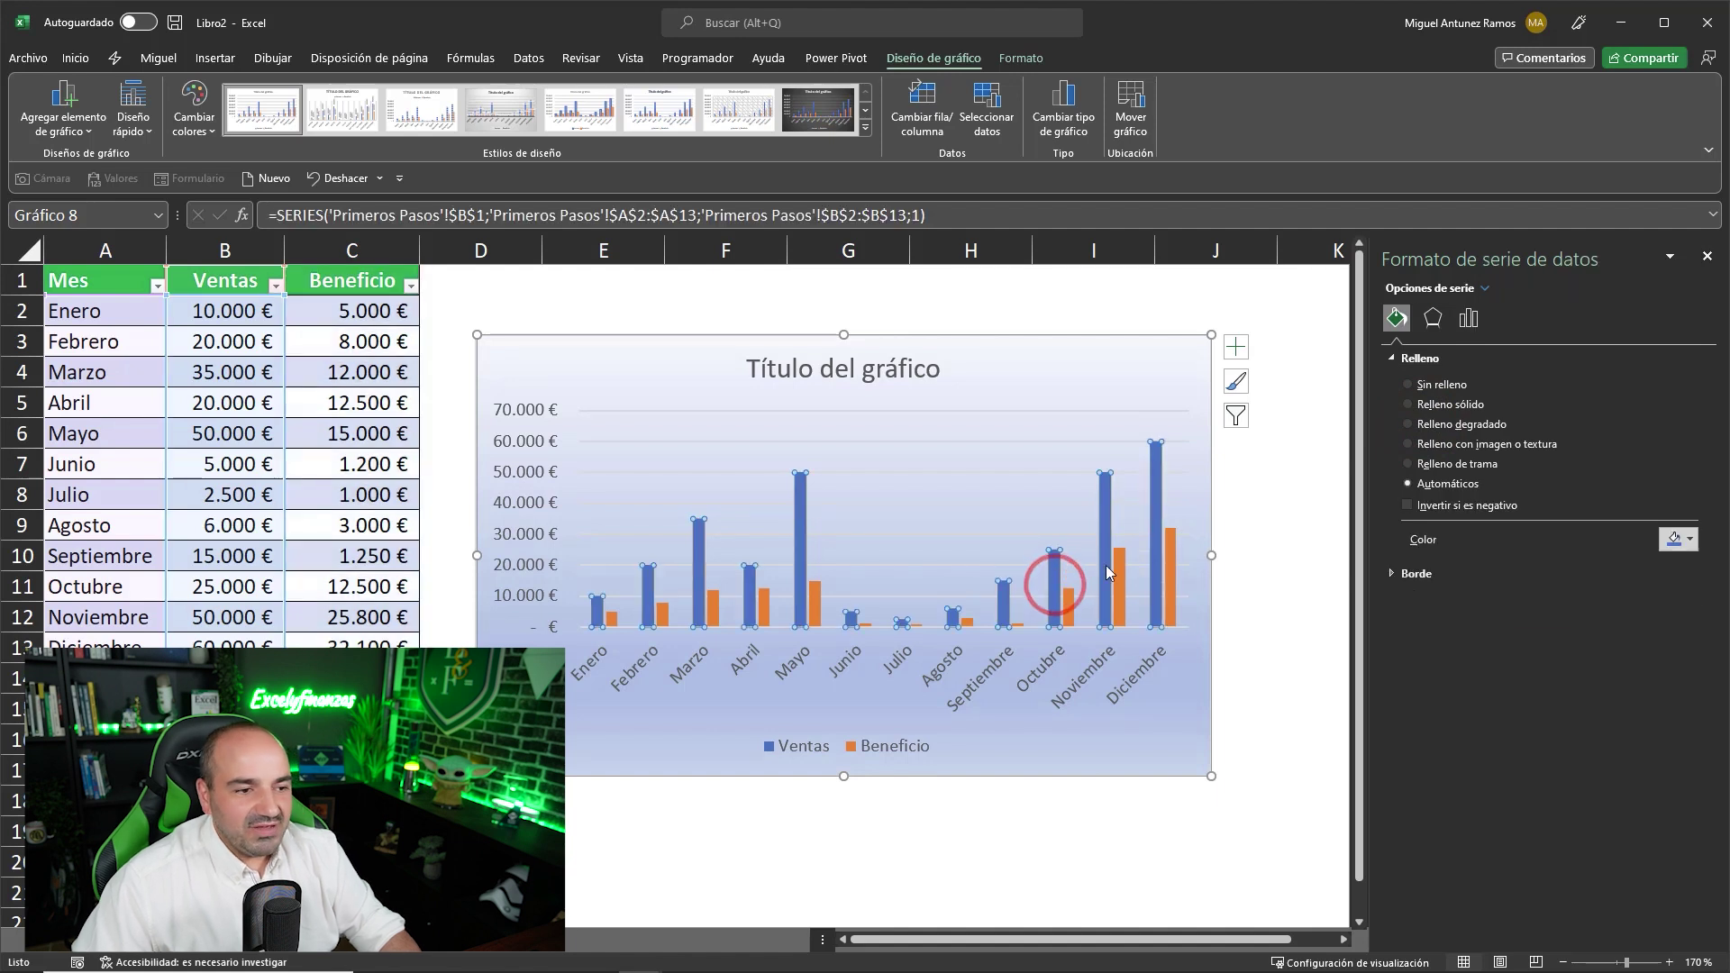
pyautogui.click(1172, 365)
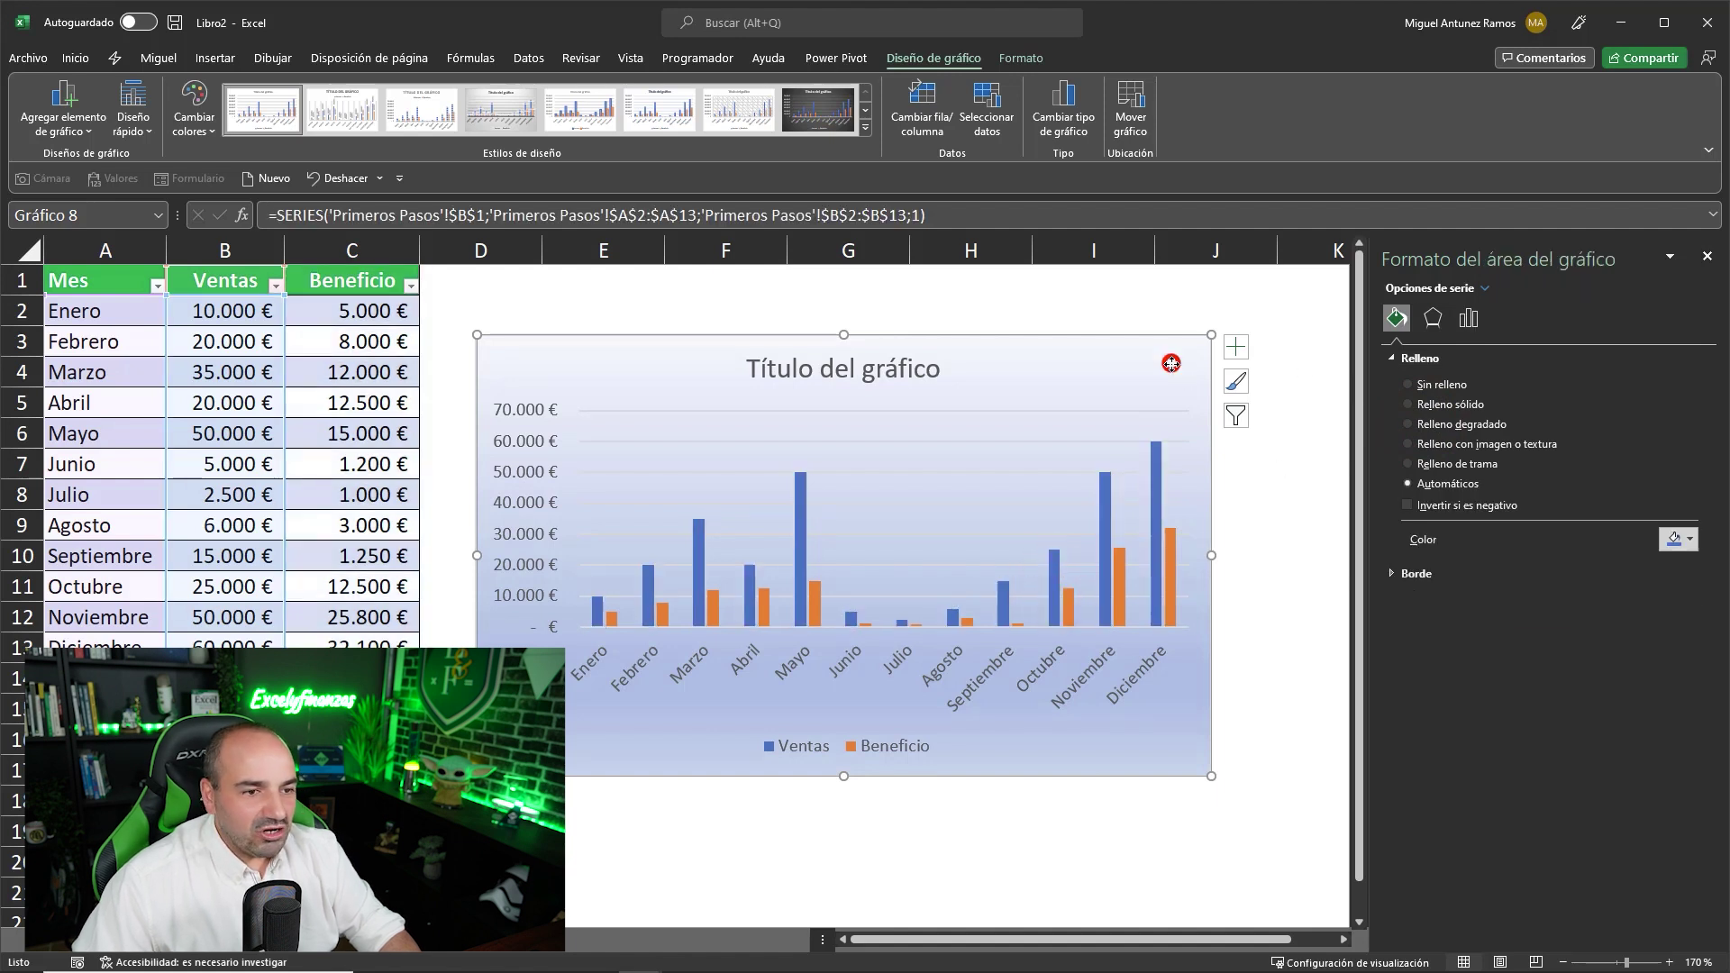
pyautogui.click(1411, 385)
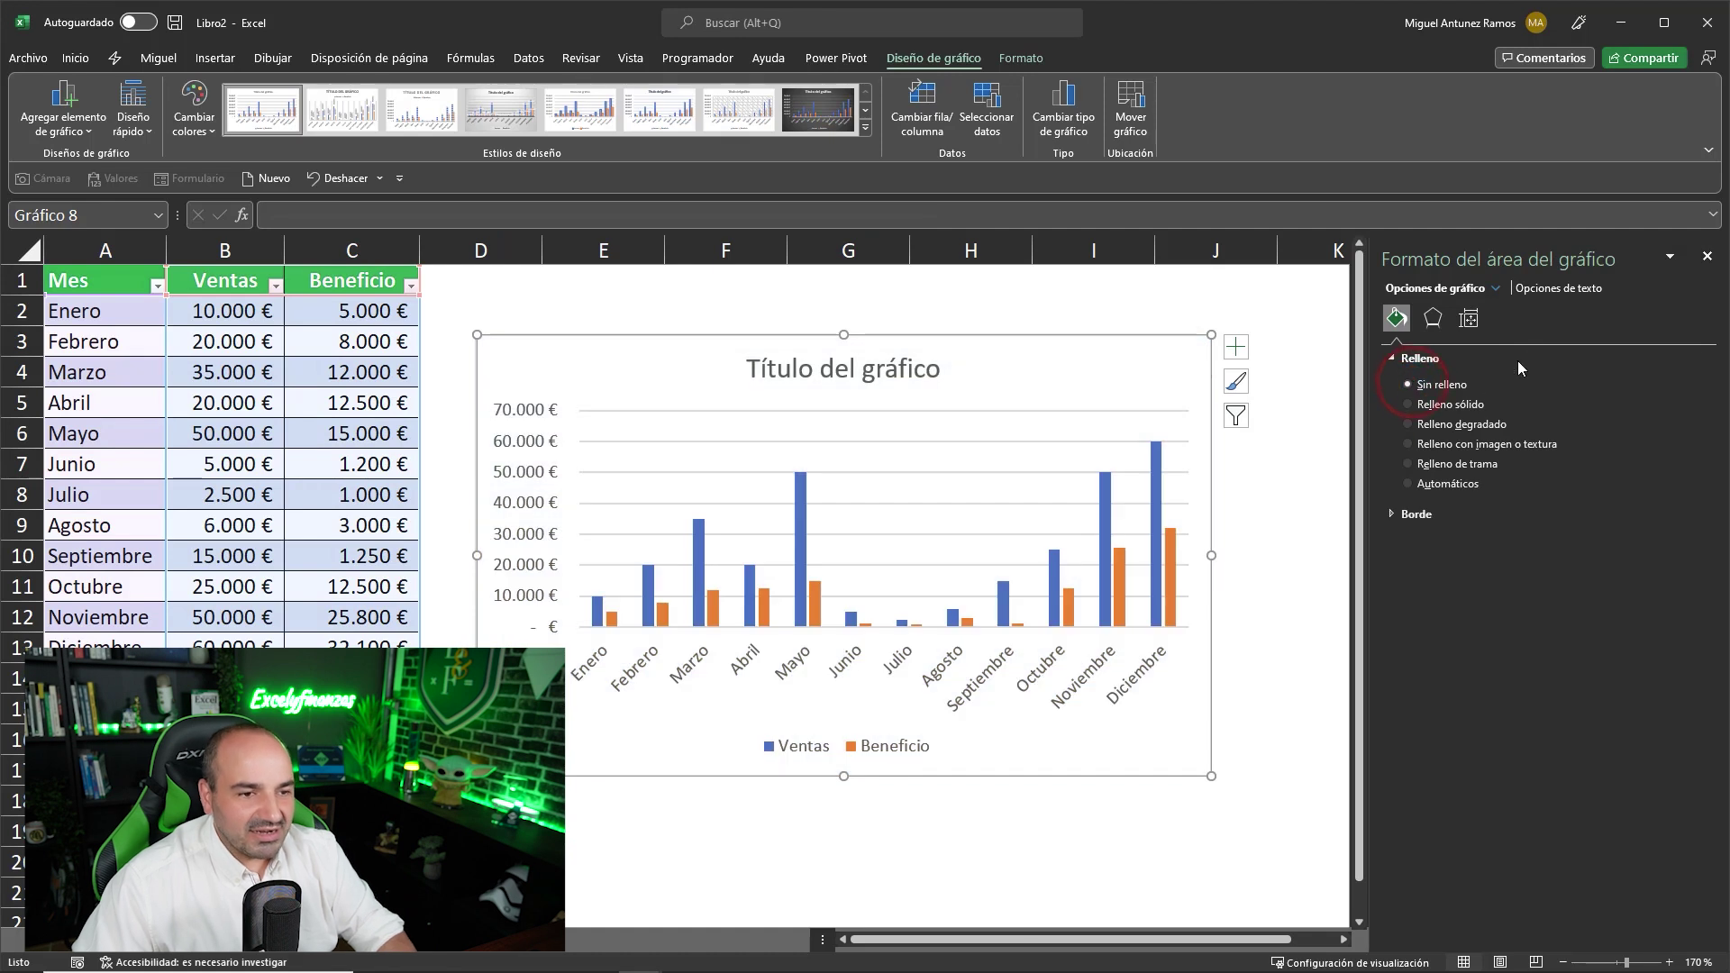
# Step: Apply an outer shadow preset to all the chart text
pyautogui.click(1558, 288)
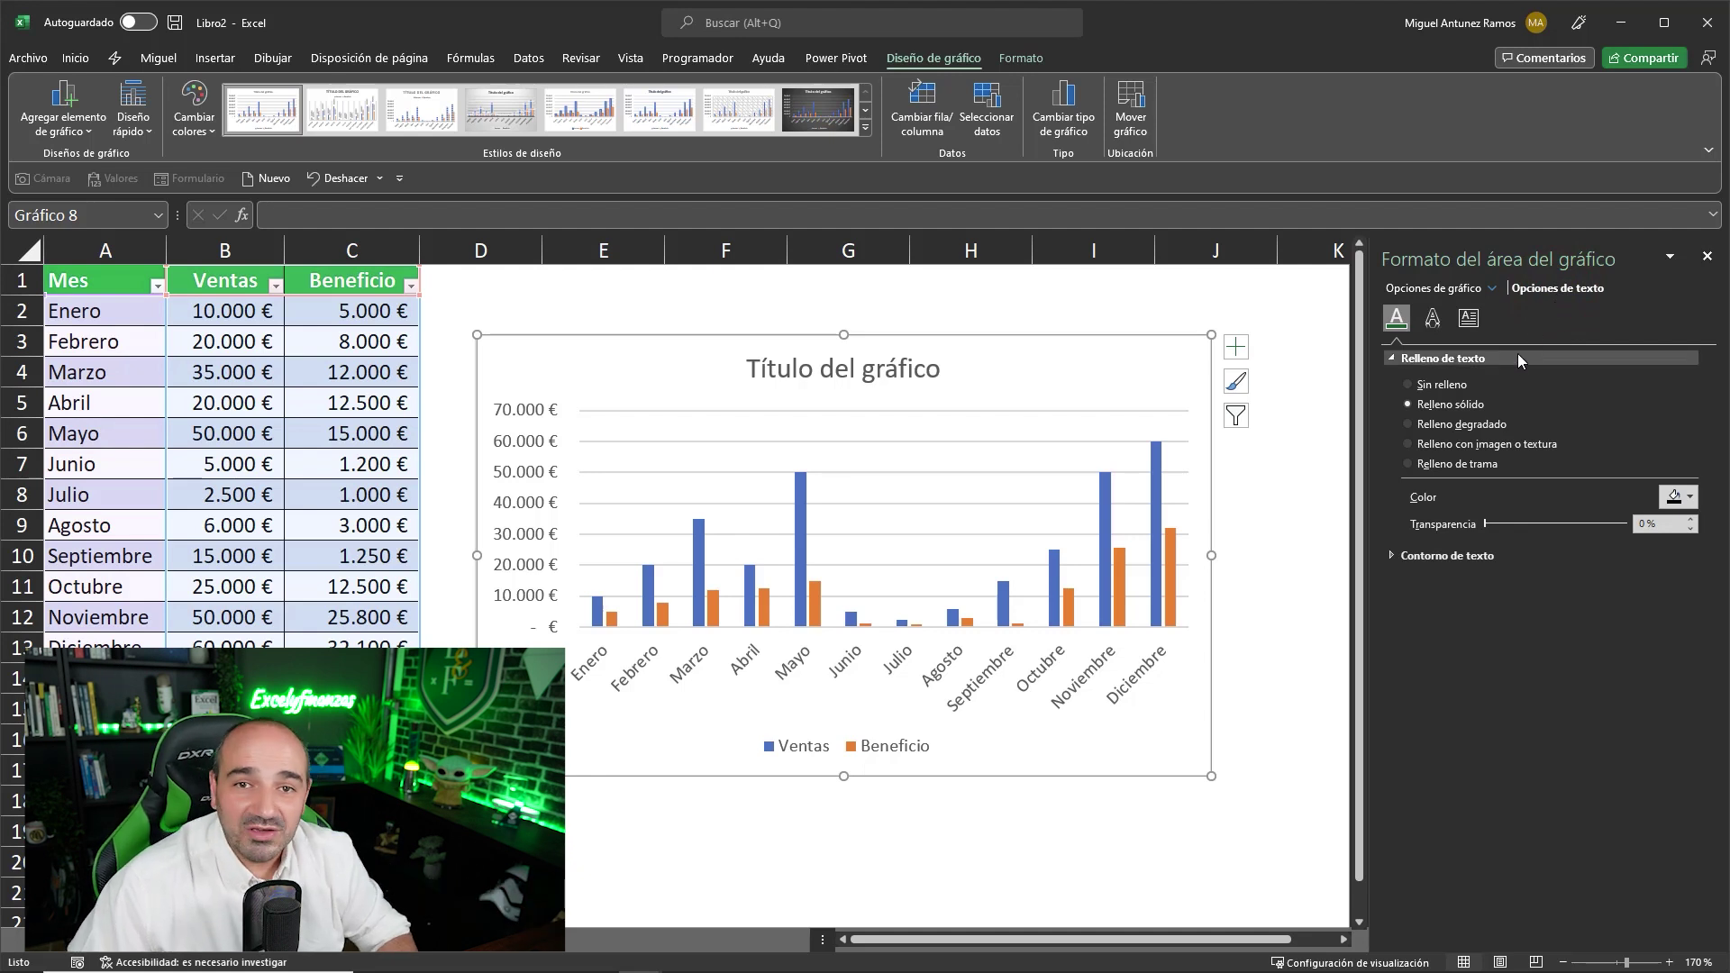
pyautogui.click(1429, 326)
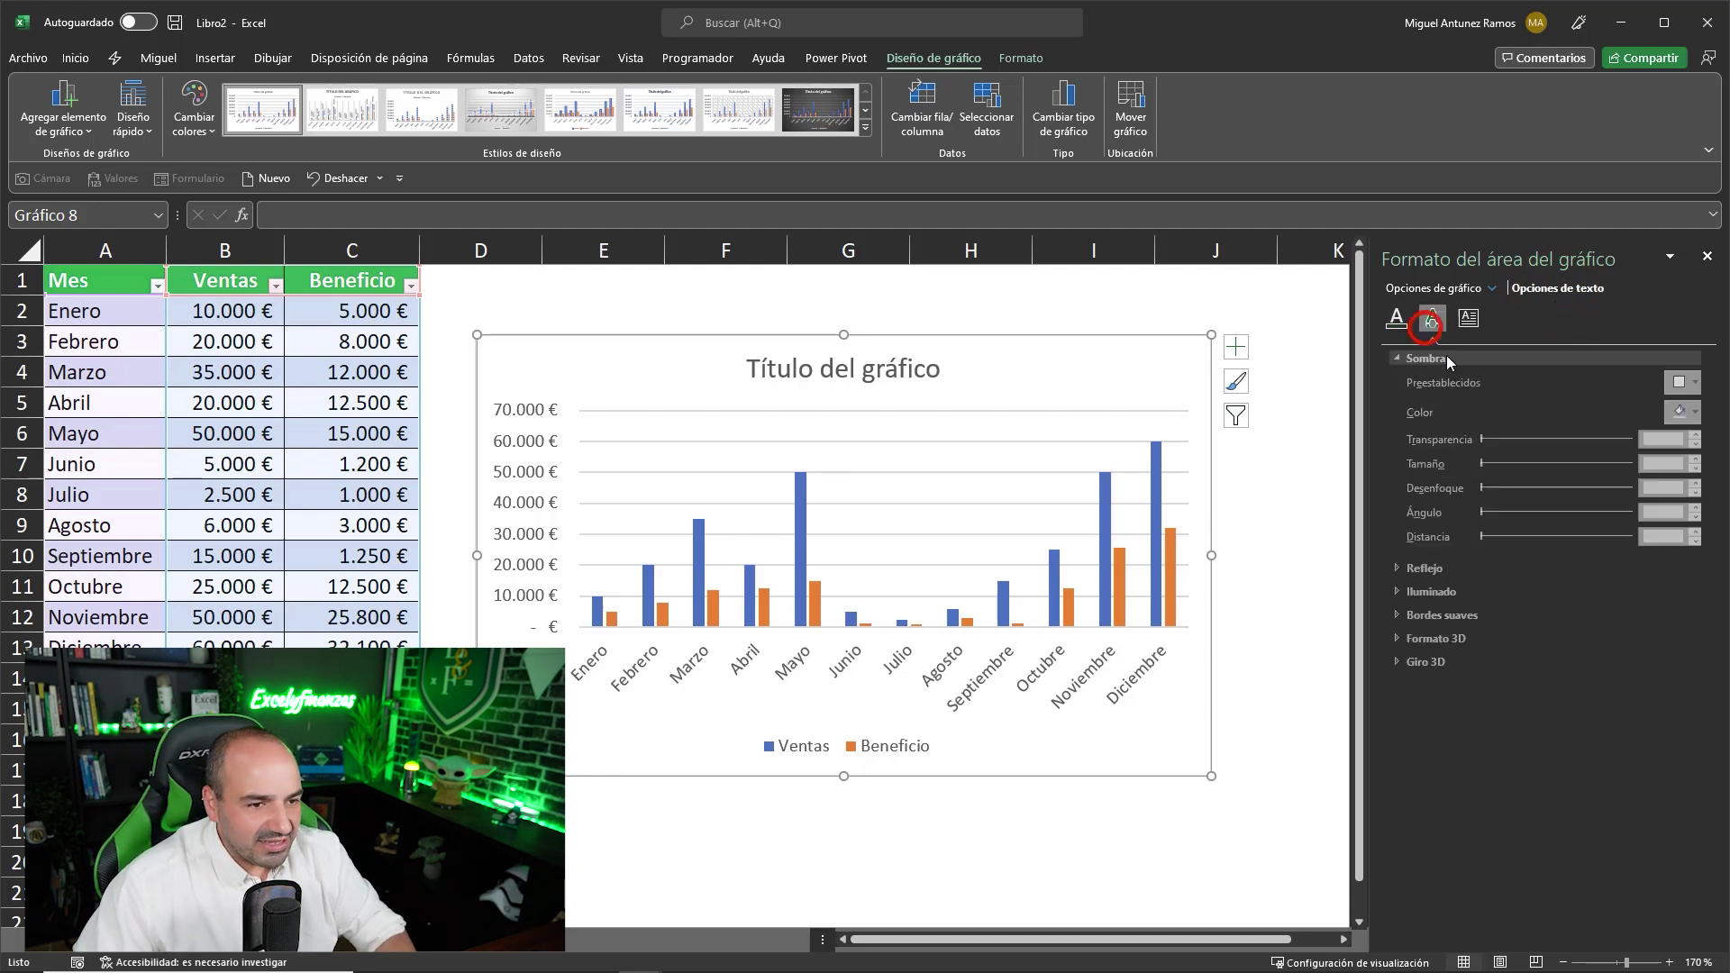
pyautogui.click(1676, 386)
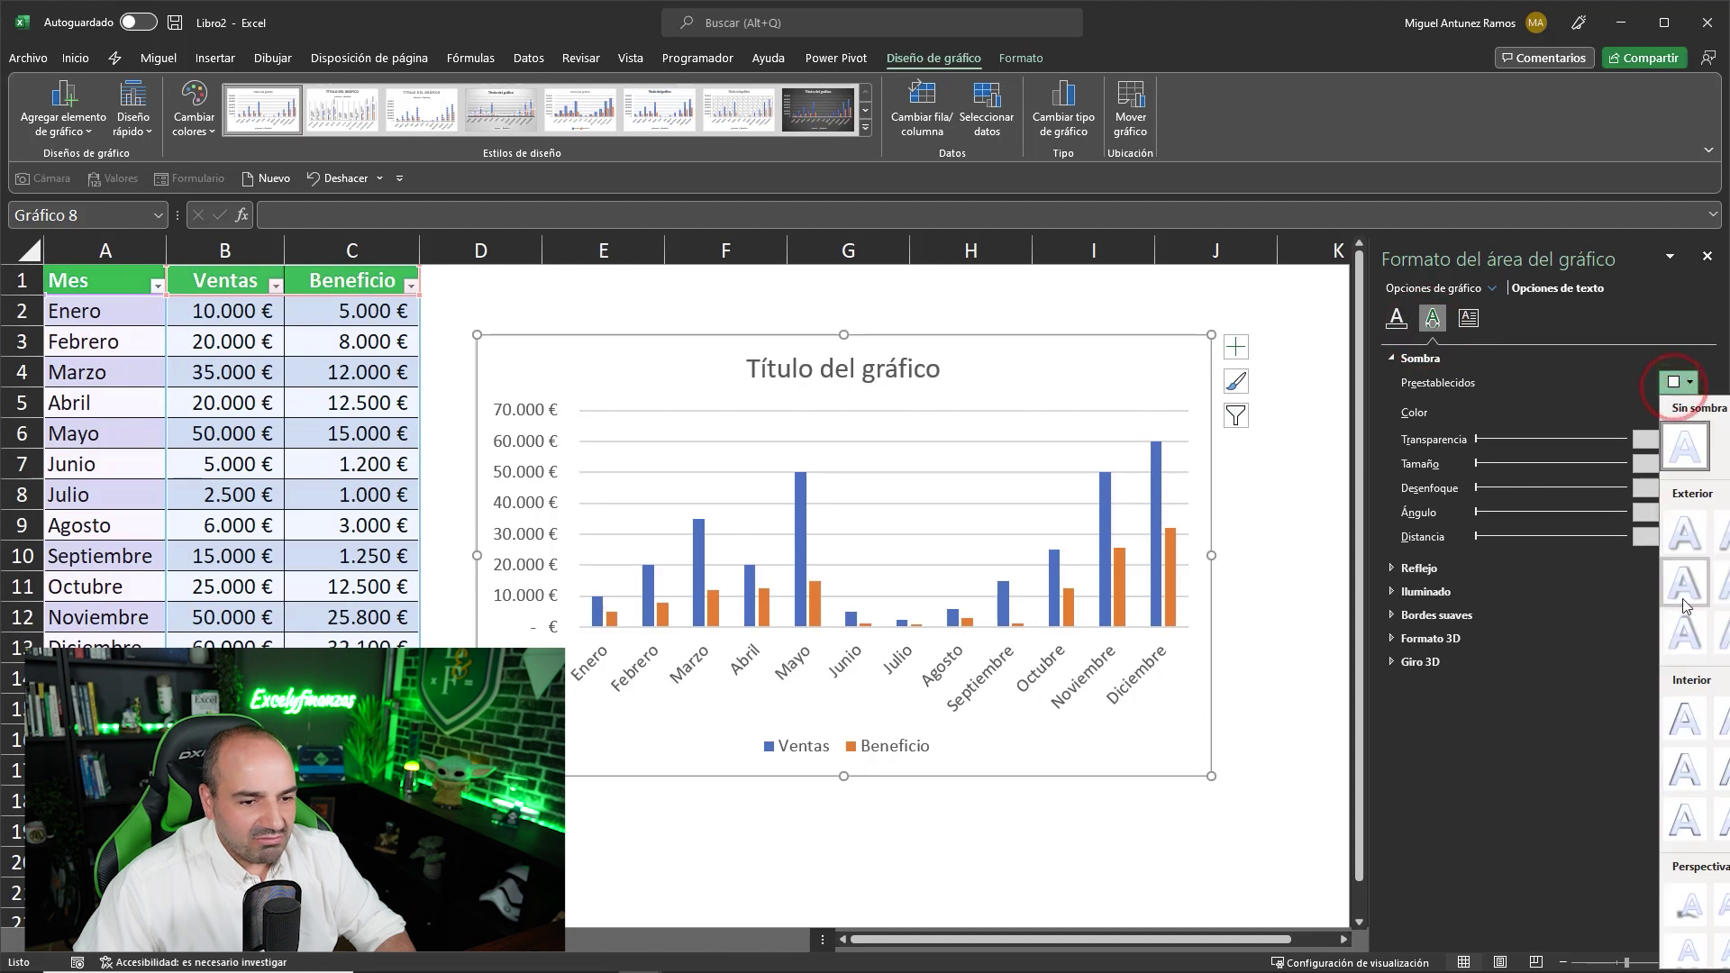
pyautogui.click(1682, 633)
# Step: Give the chart text a dark blue radial gradient fill preset
pyautogui.click(1396, 317)
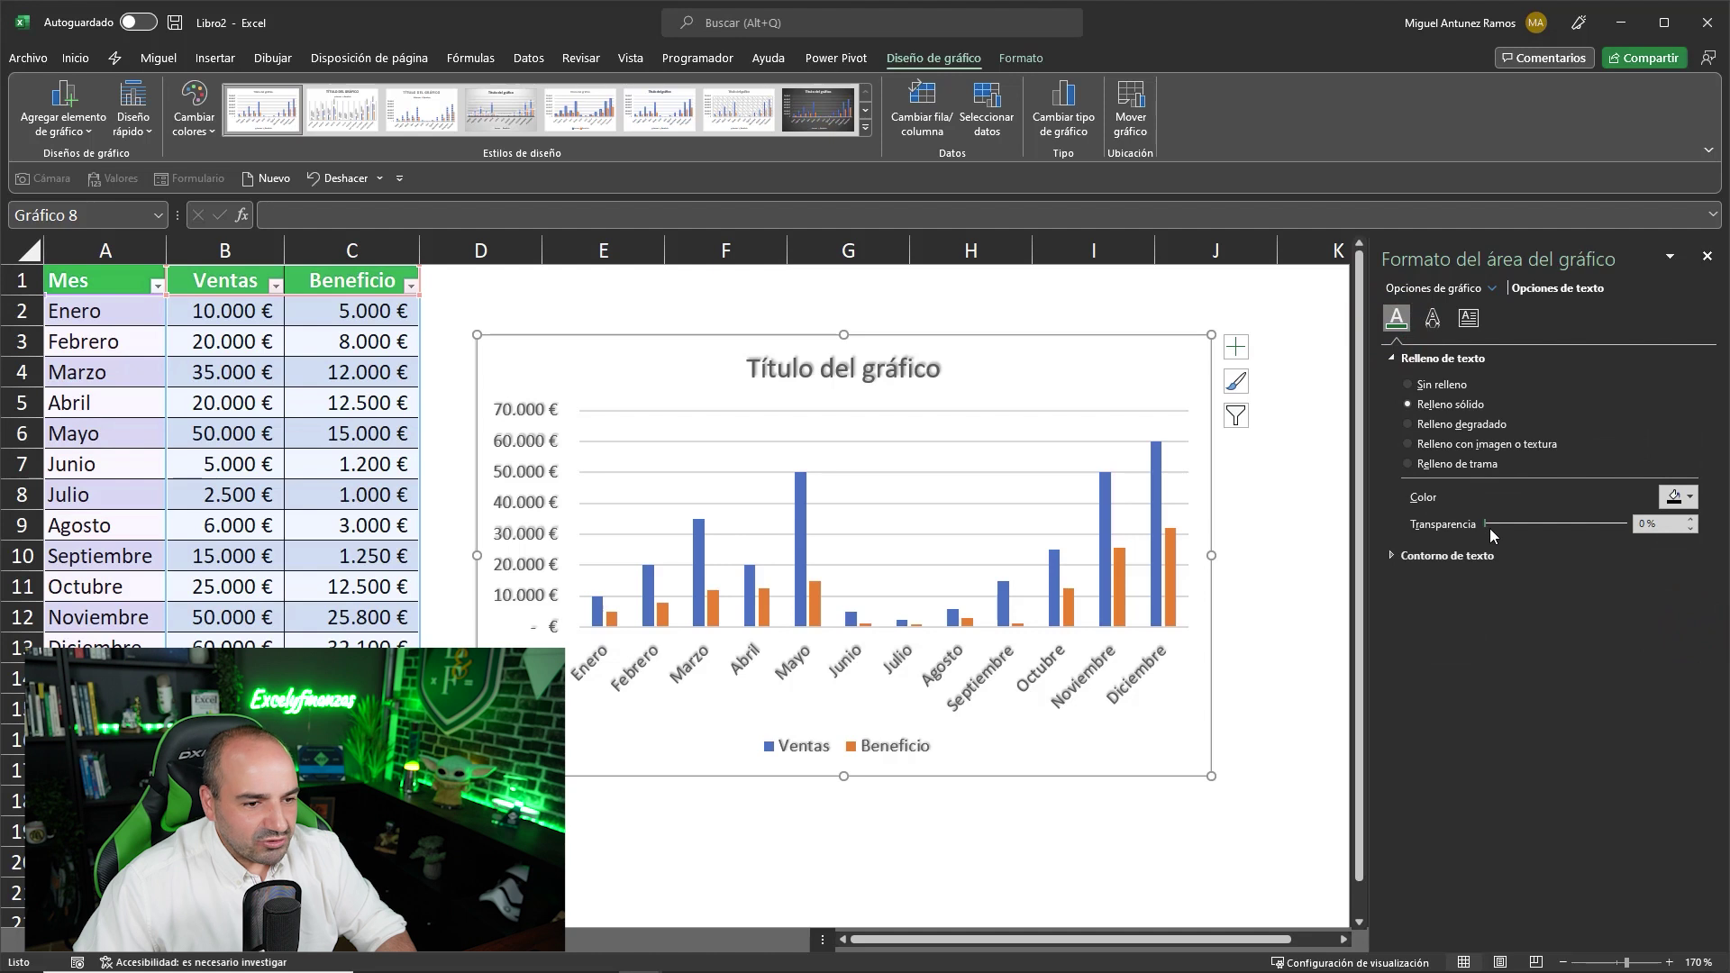
pyautogui.moveTo(1487, 528); pyautogui.dragTo(1520, 526)
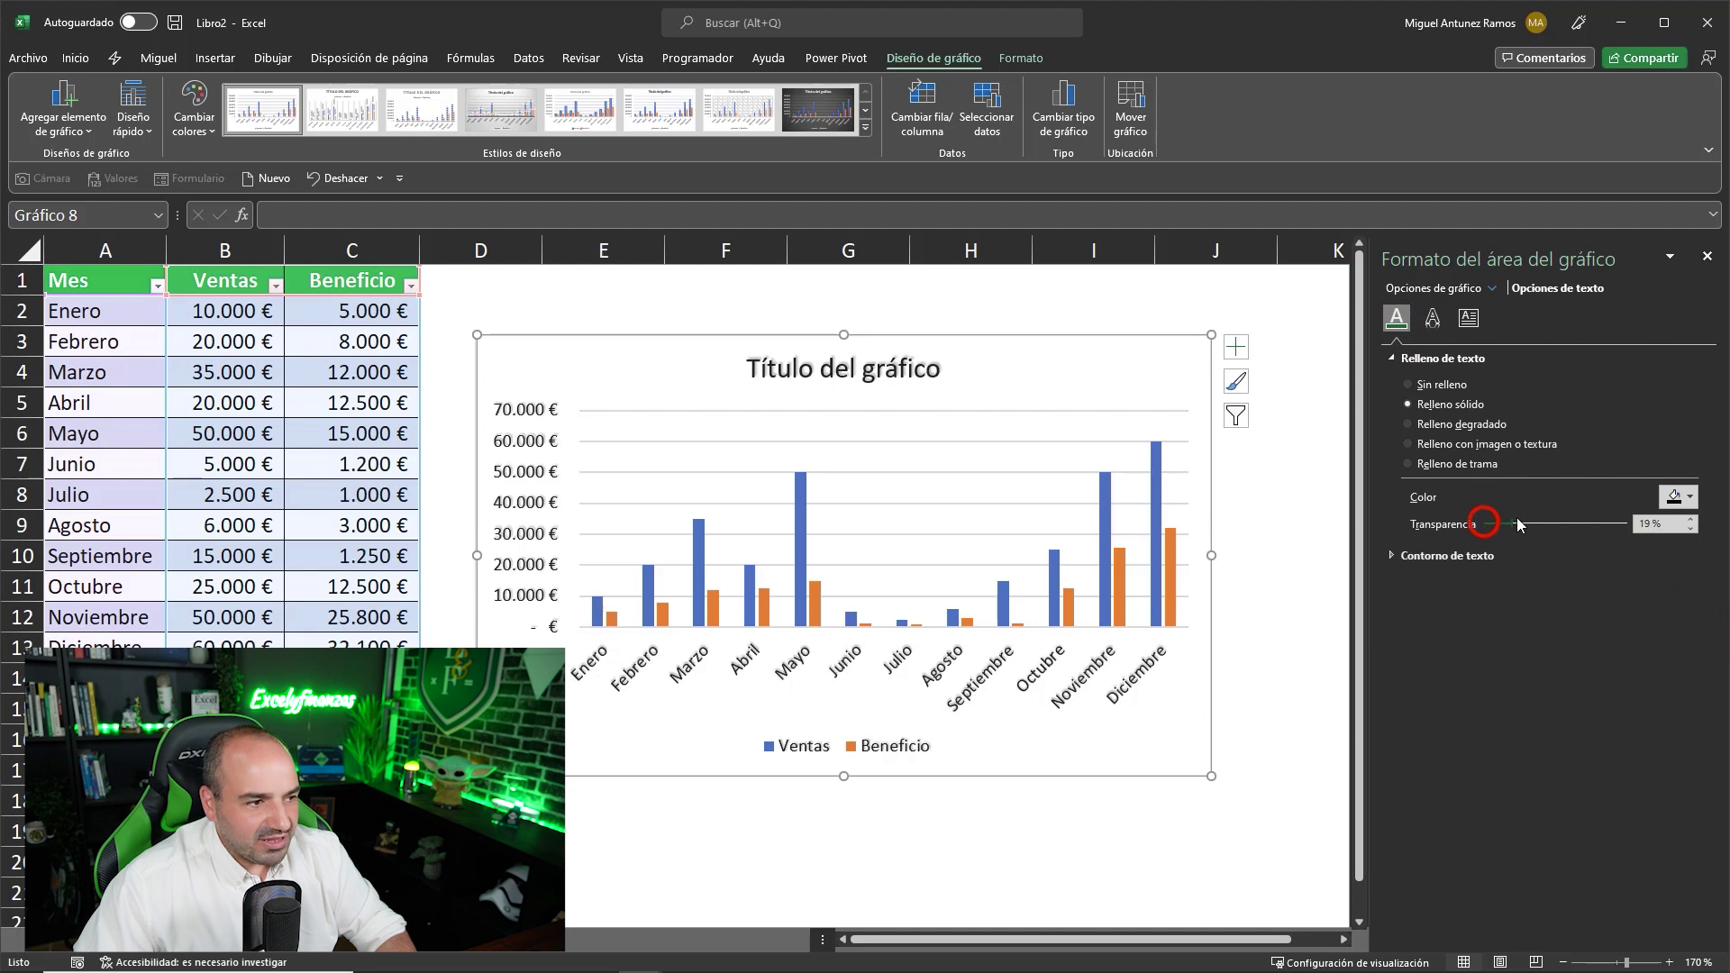
pyautogui.click(1422, 424)
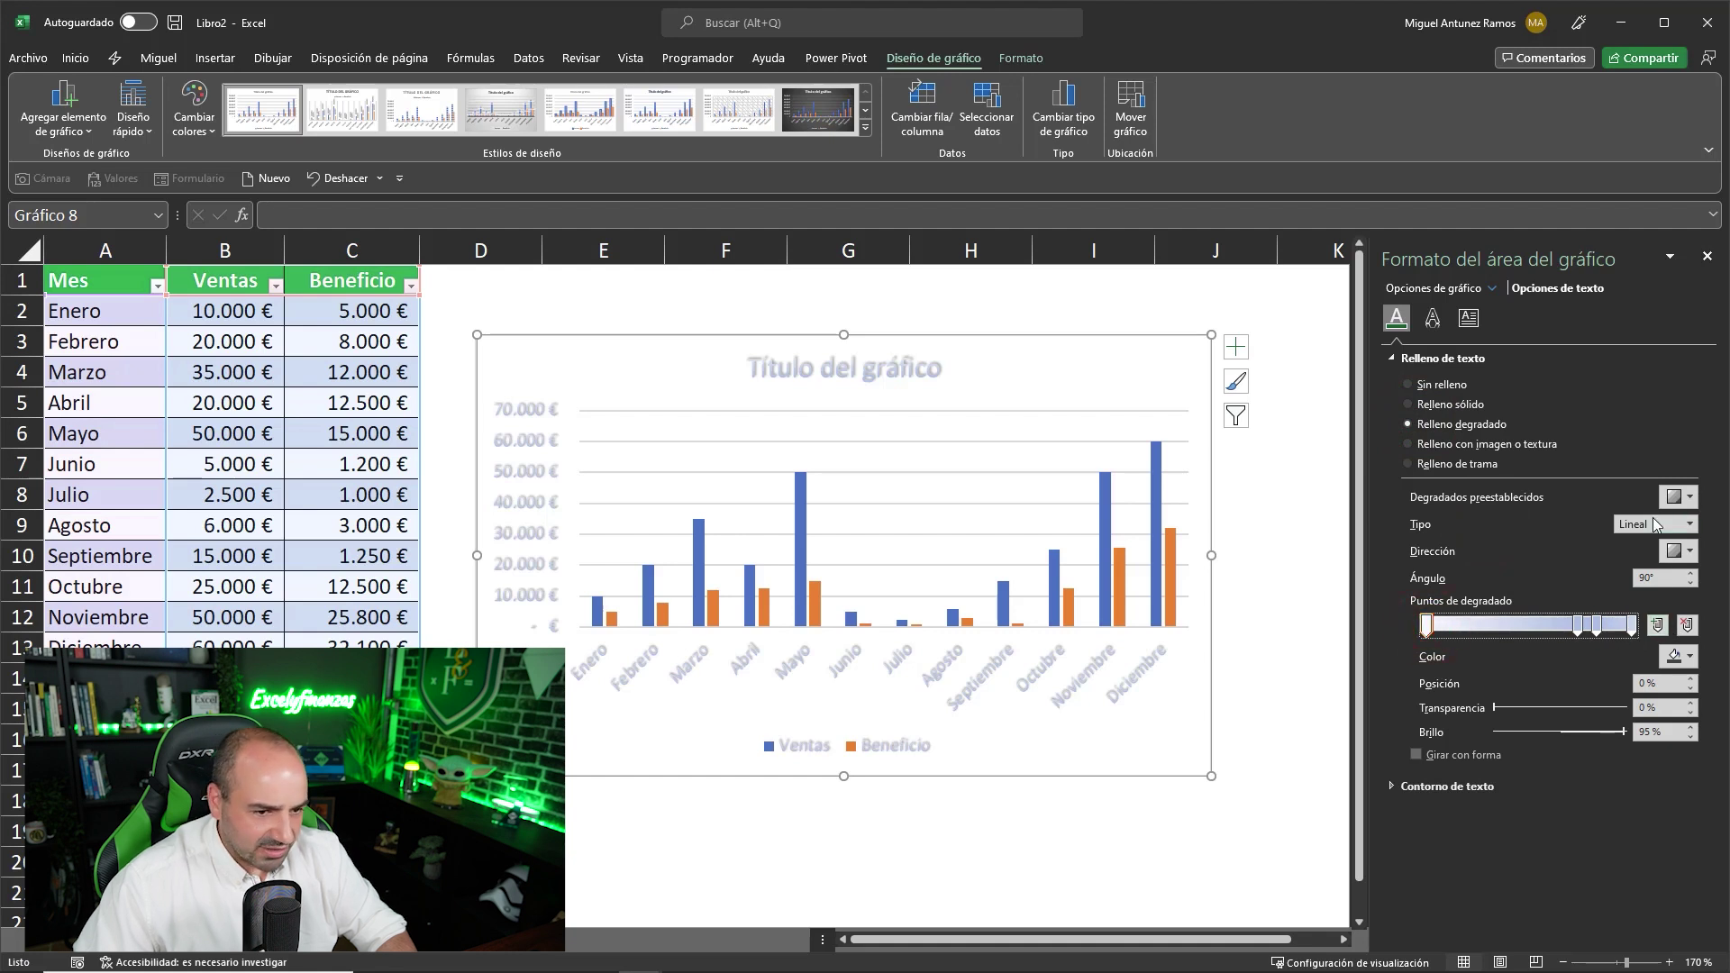
pyautogui.click(1684, 497)
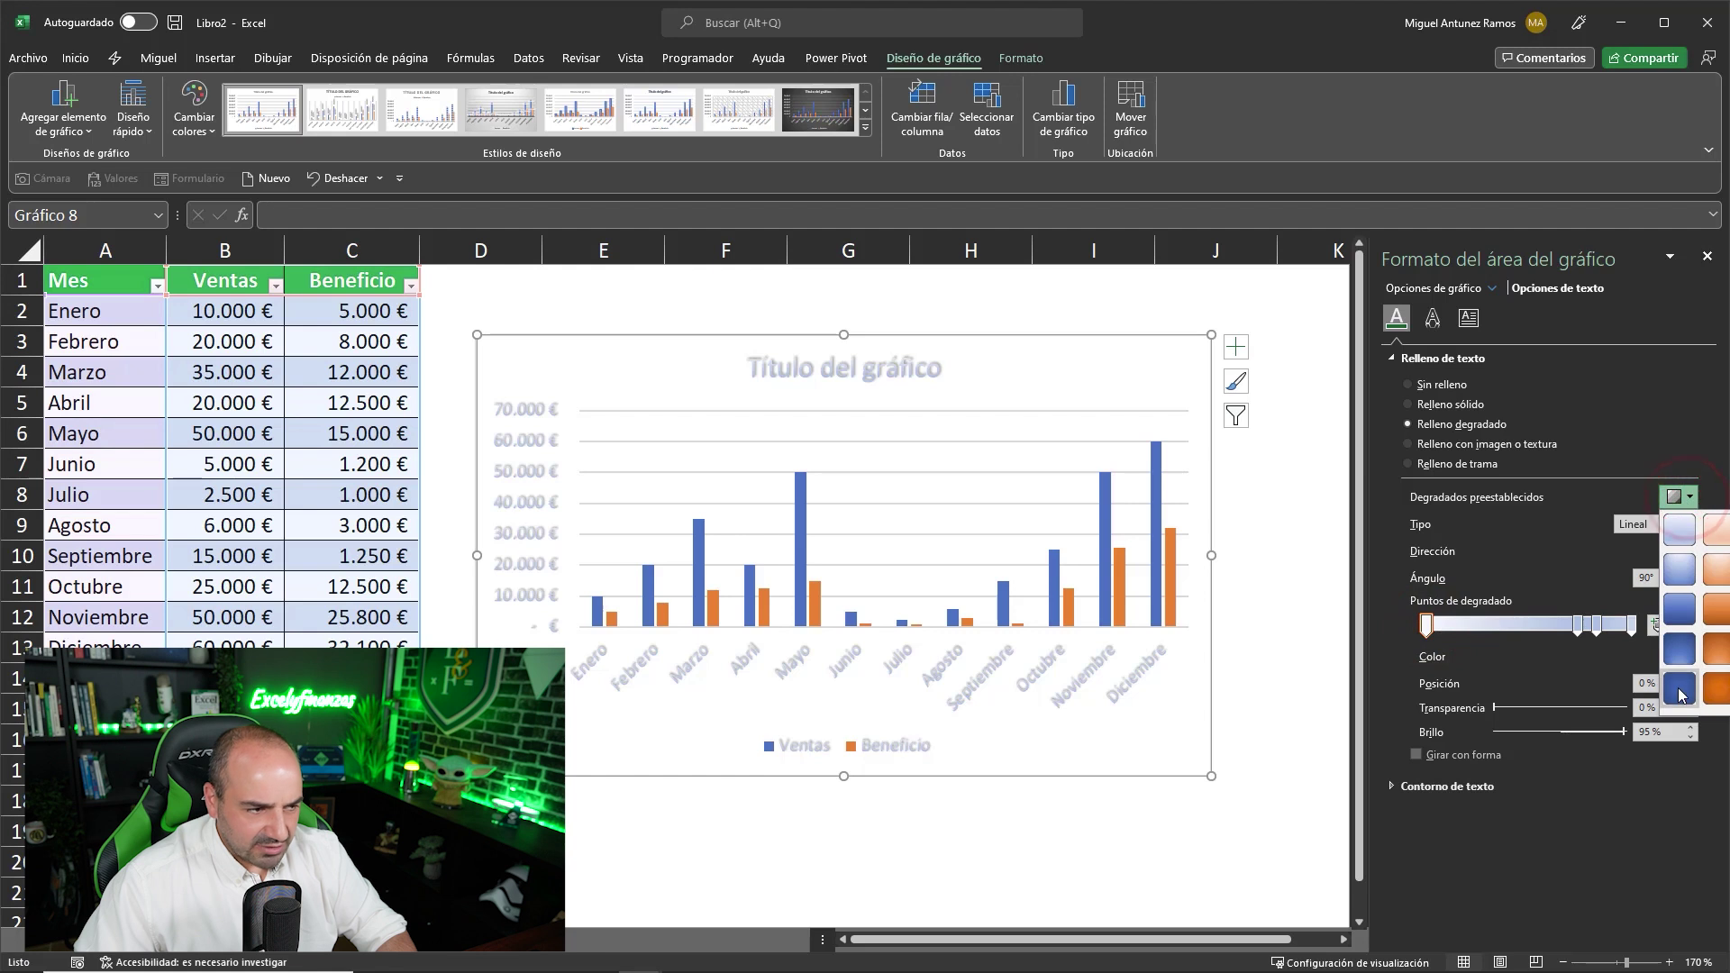
pyautogui.click(1682, 690)
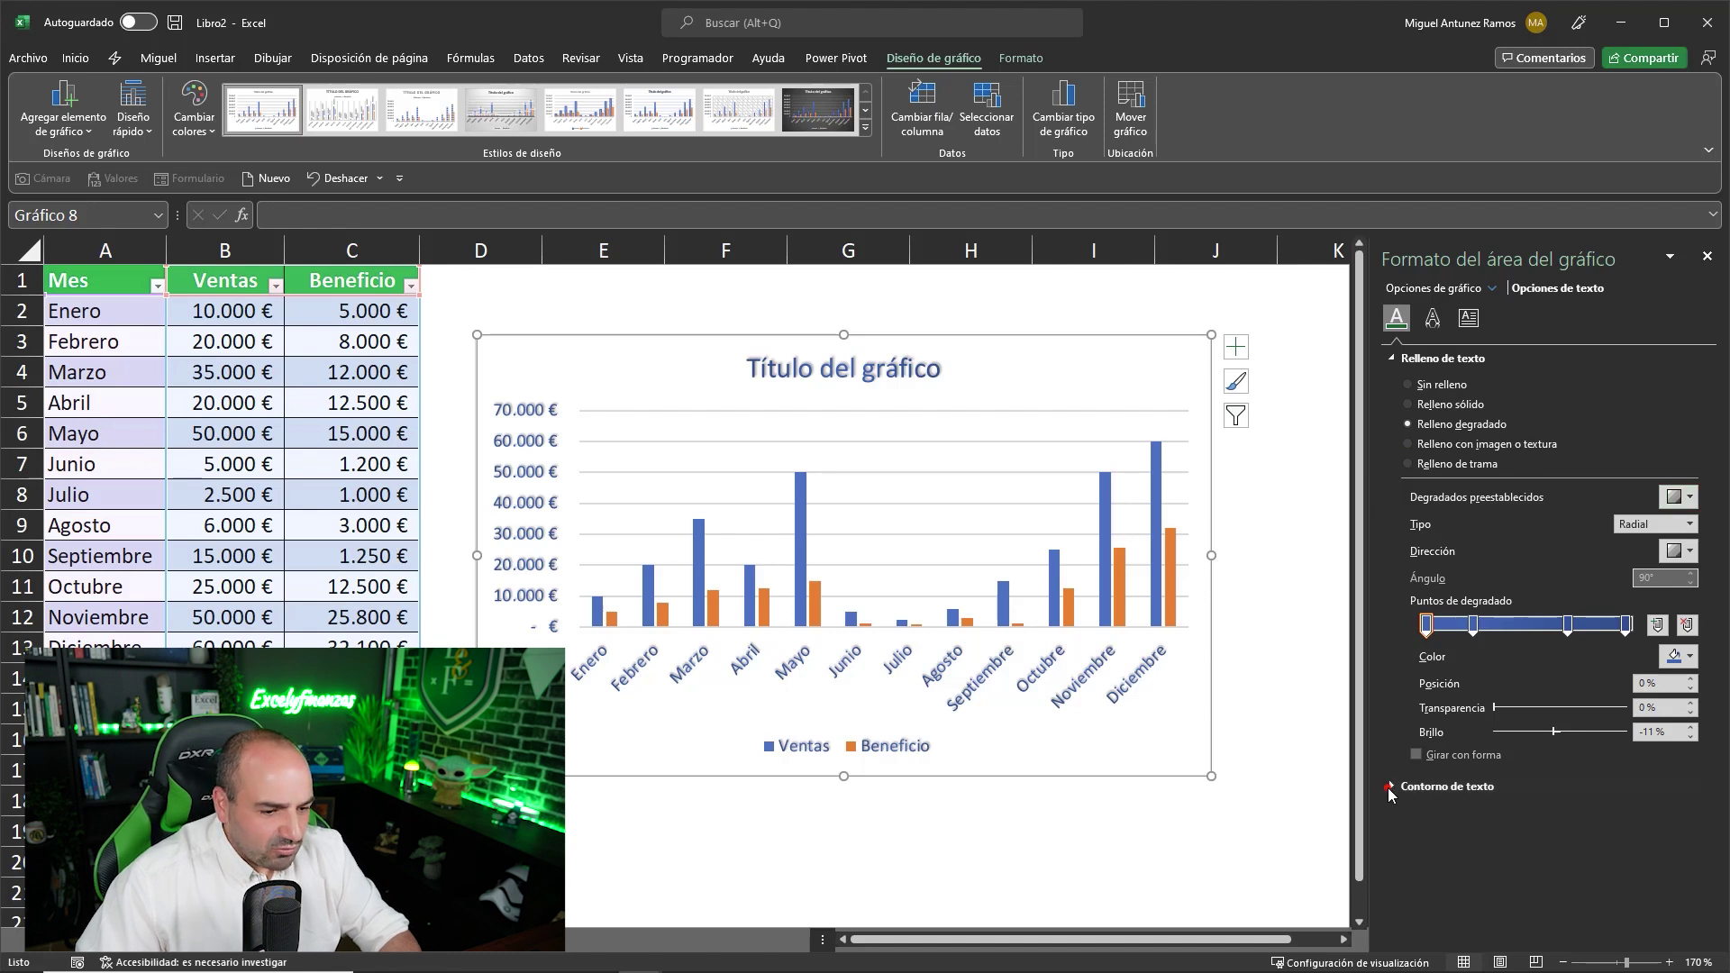
# Step: Set the chart text outline to Sin línea after trying solid and gradient lines
pyautogui.click(1390, 788)
pyautogui.click(1426, 833)
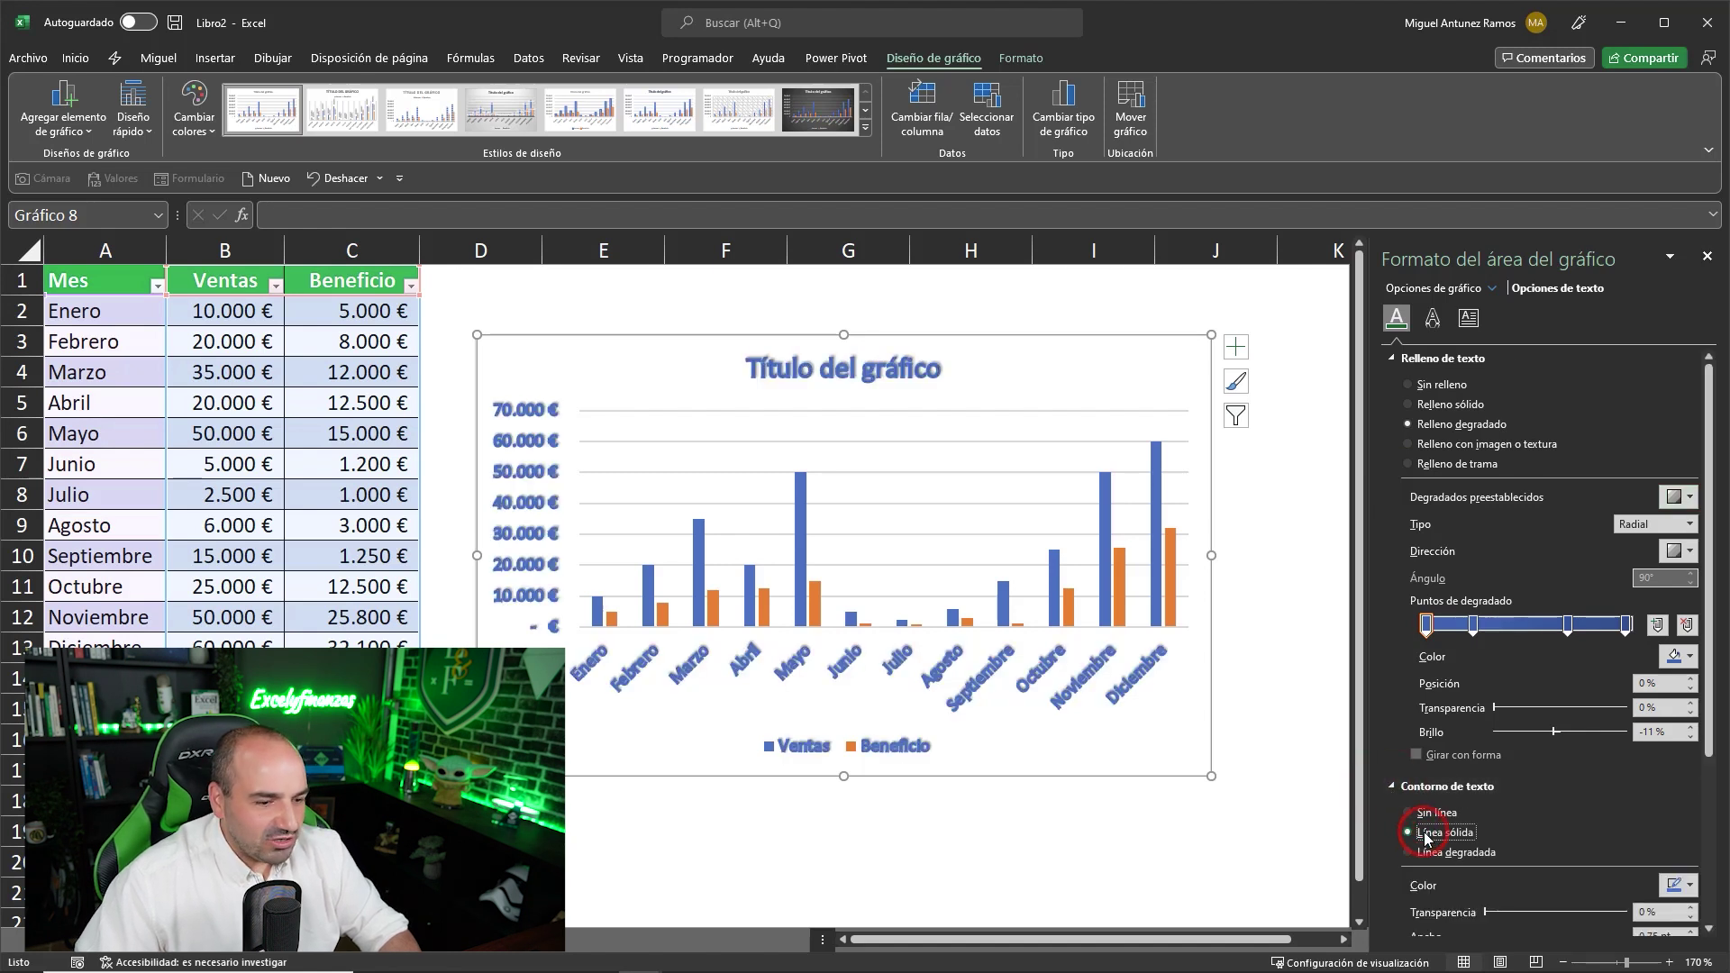
pyautogui.click(1415, 852)
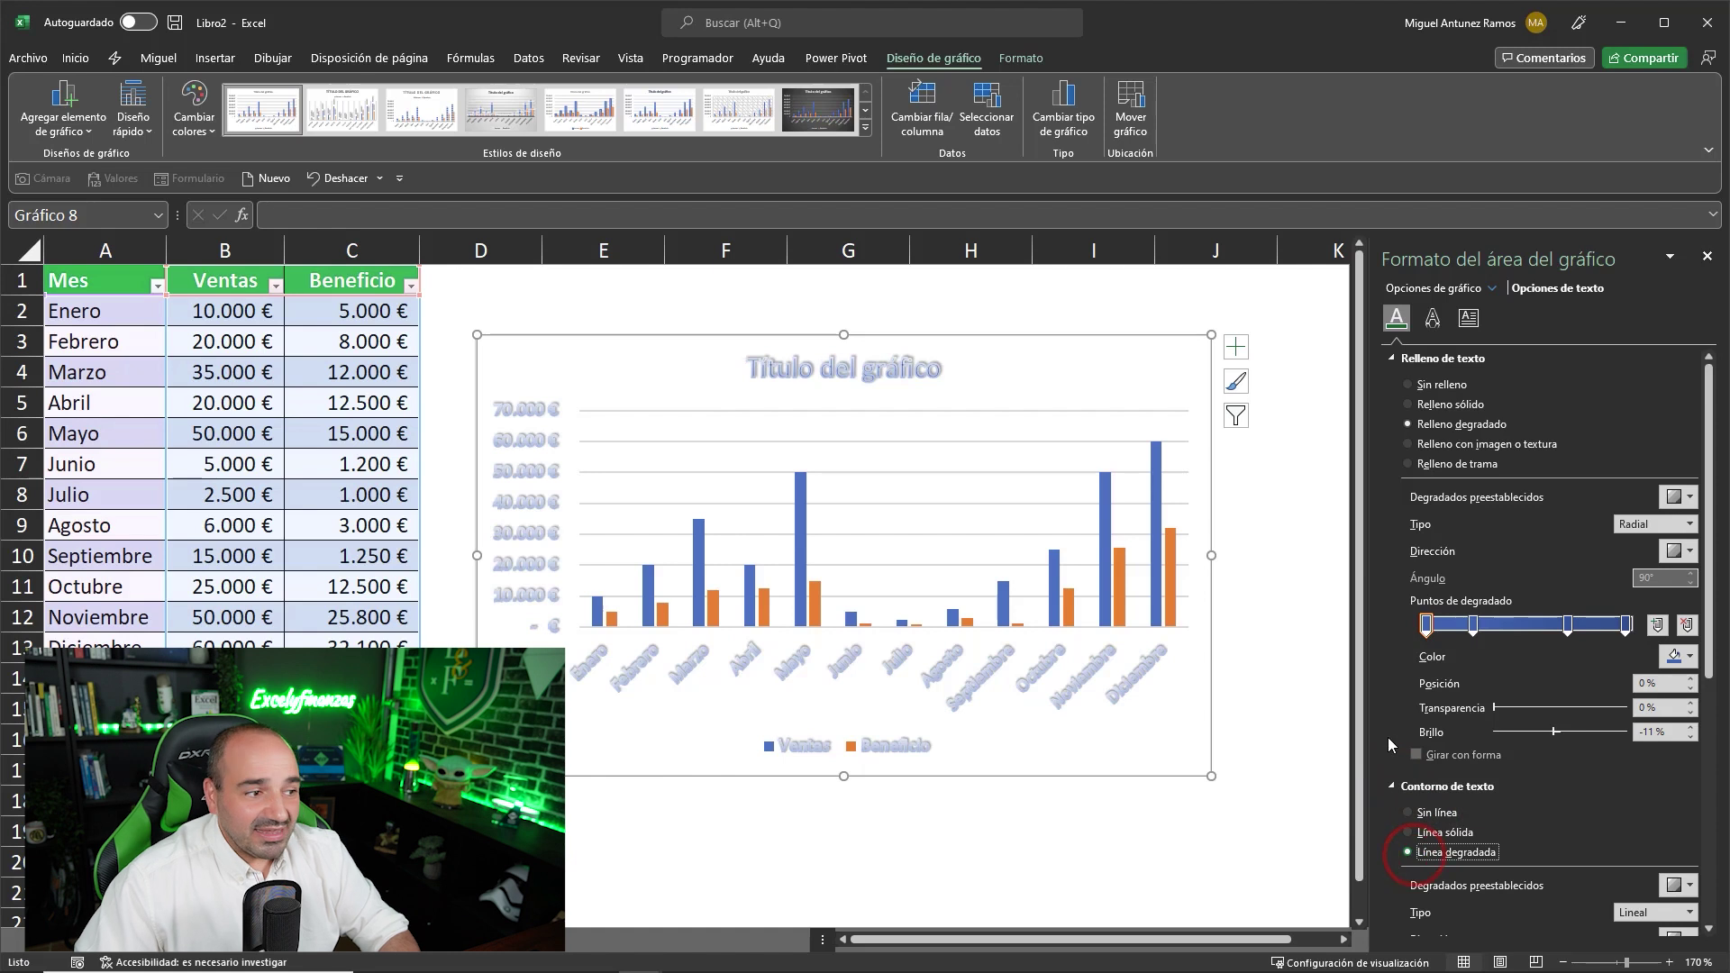
pyautogui.click(1419, 813)
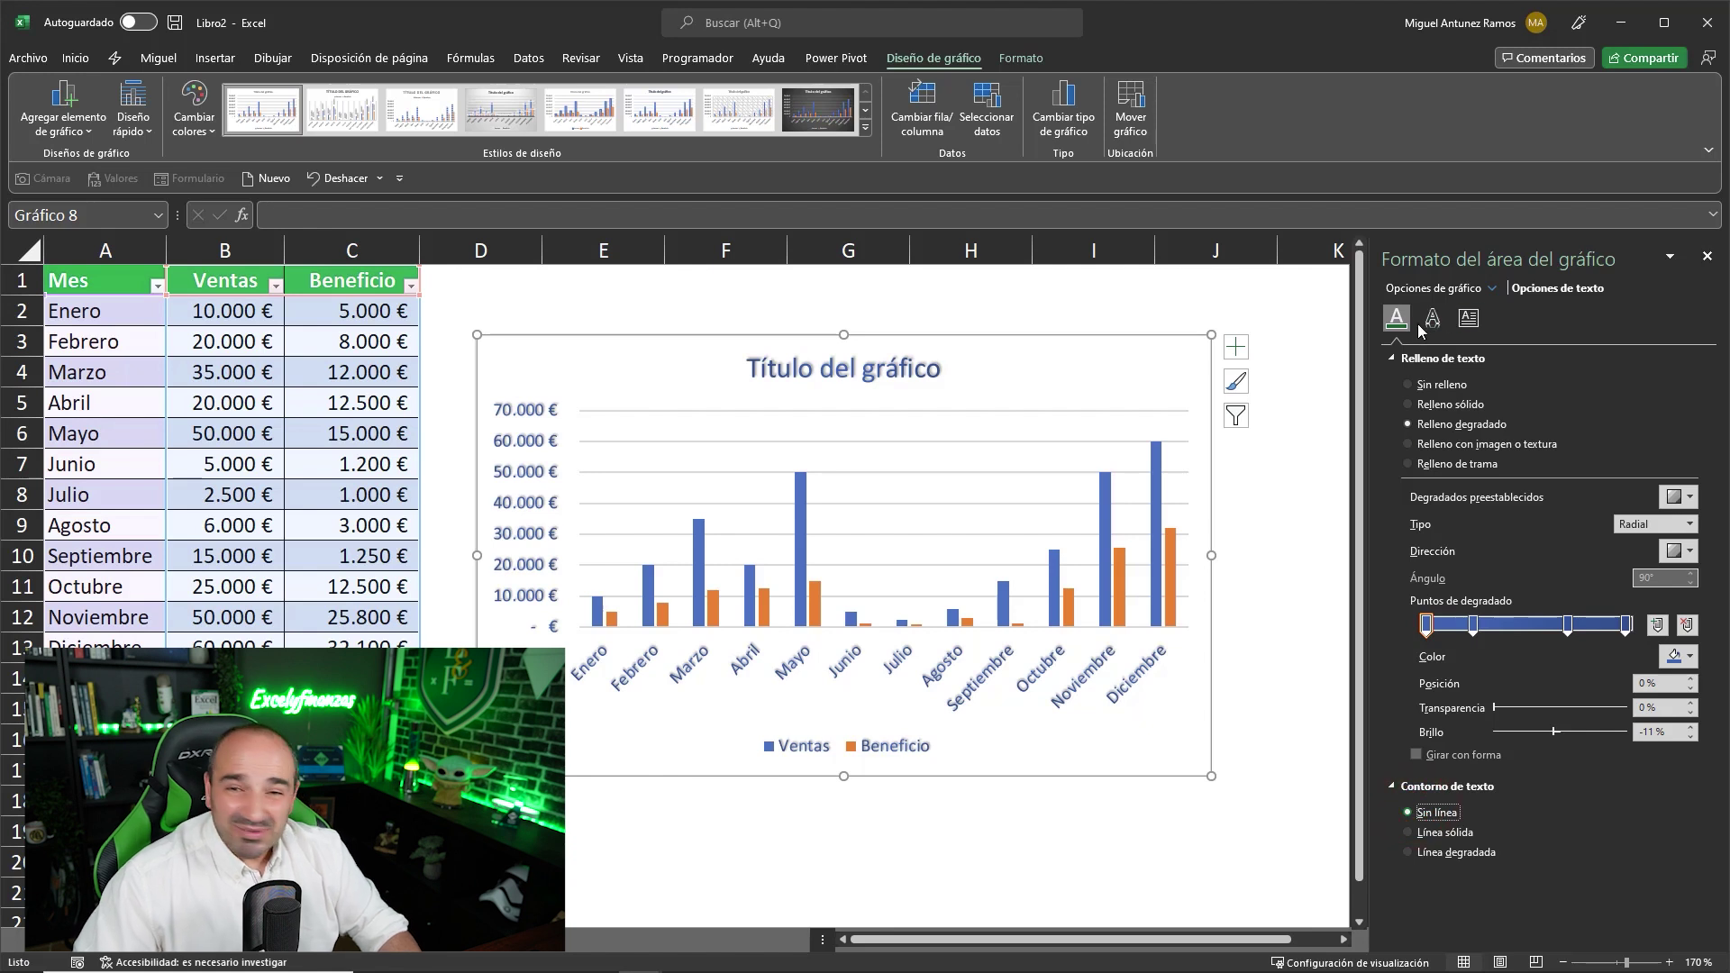
# Step: Switch the chart text to a plain Relleno sólido and clear its shadow
pyautogui.click(1425, 388)
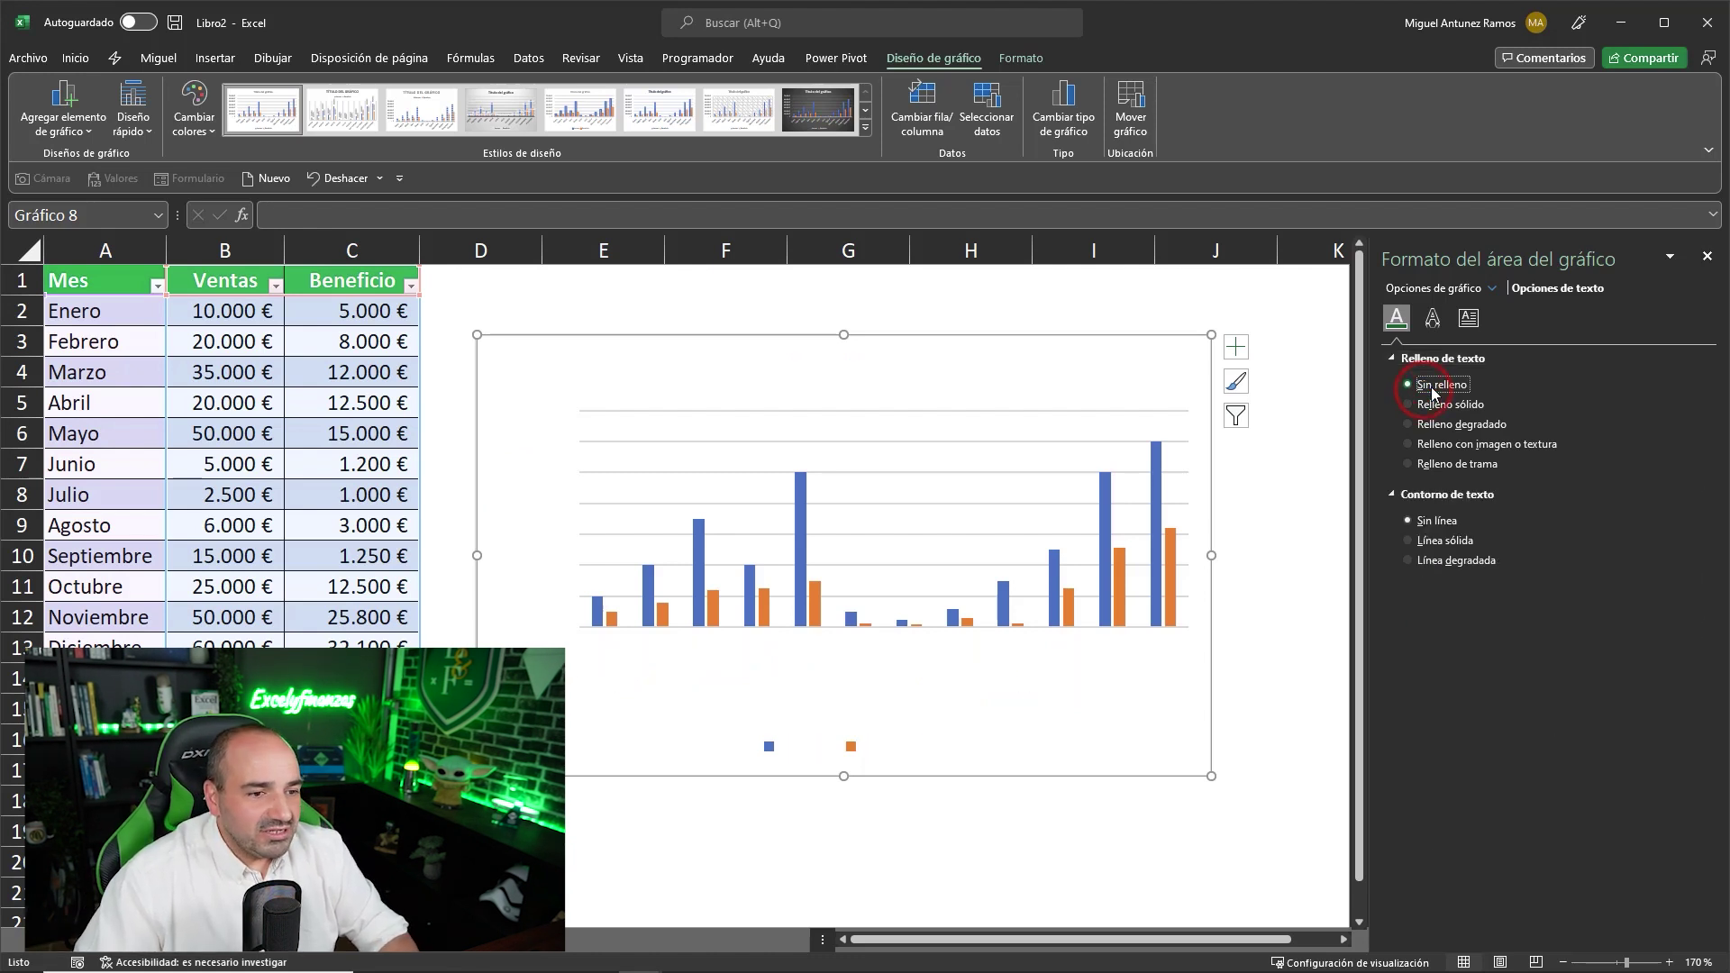
pyautogui.click(1434, 407)
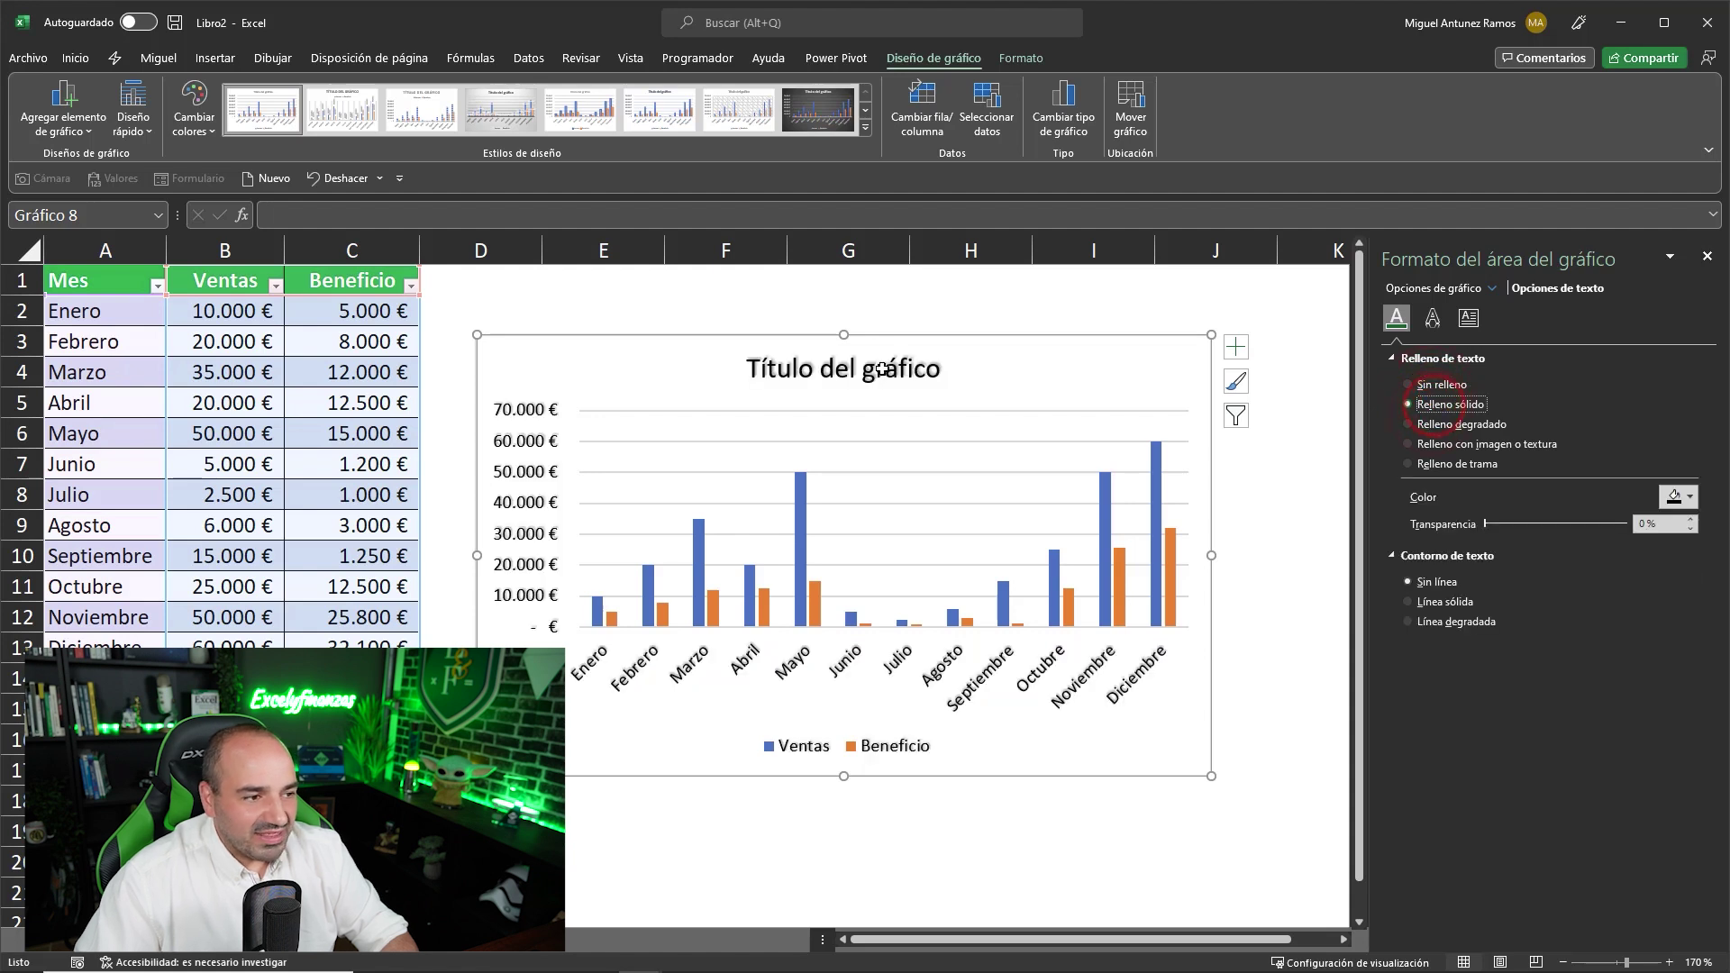
pyautogui.click(1428, 326)
pyautogui.click(1676, 382)
pyautogui.click(1689, 439)
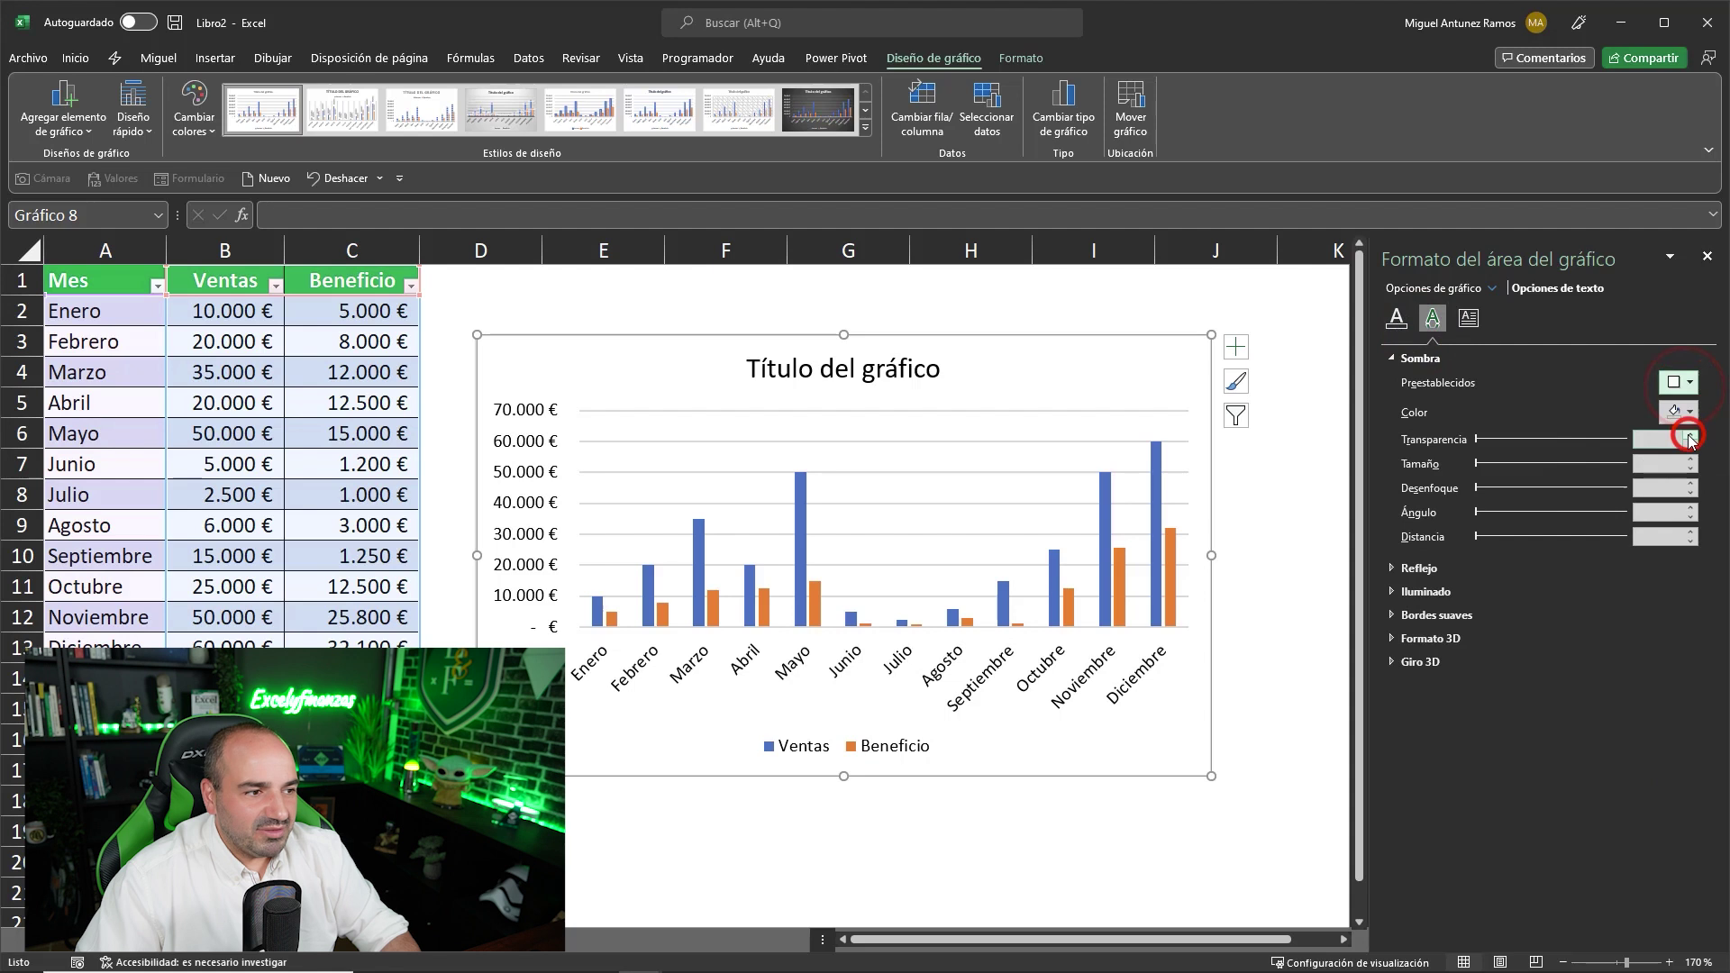
# Step: Reapply an outer shadow preset to the chart text
pyautogui.click(1681, 384)
pyautogui.click(1686, 635)
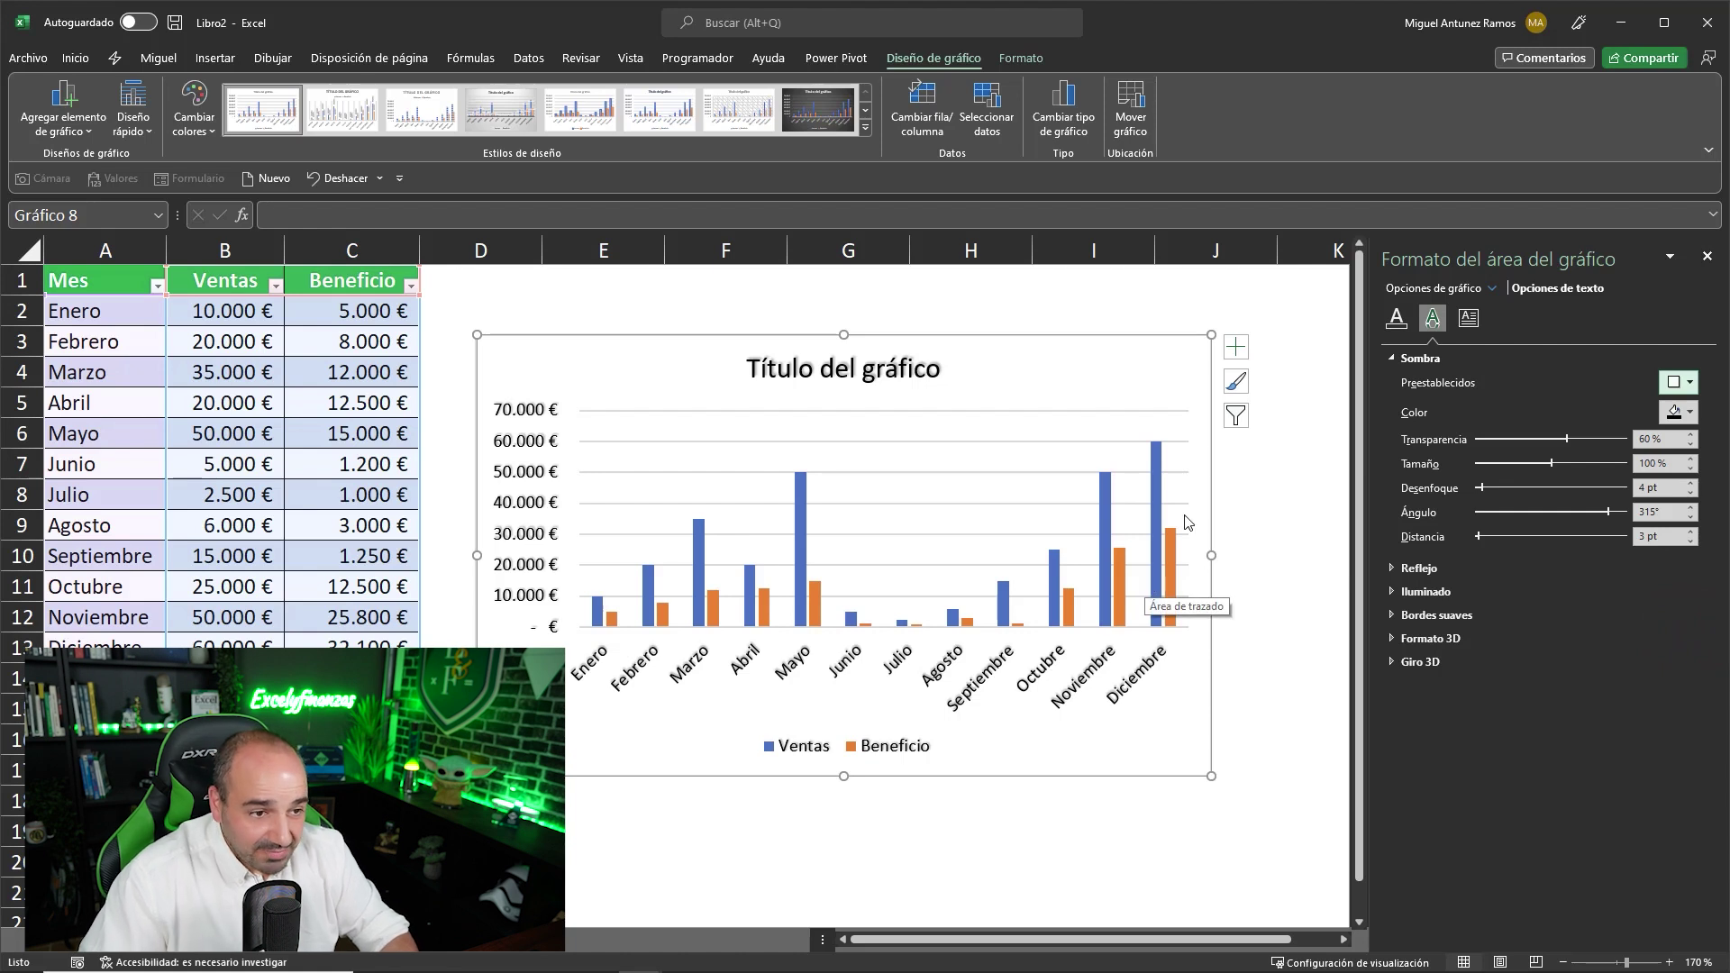
pyautogui.click(1483, 288)
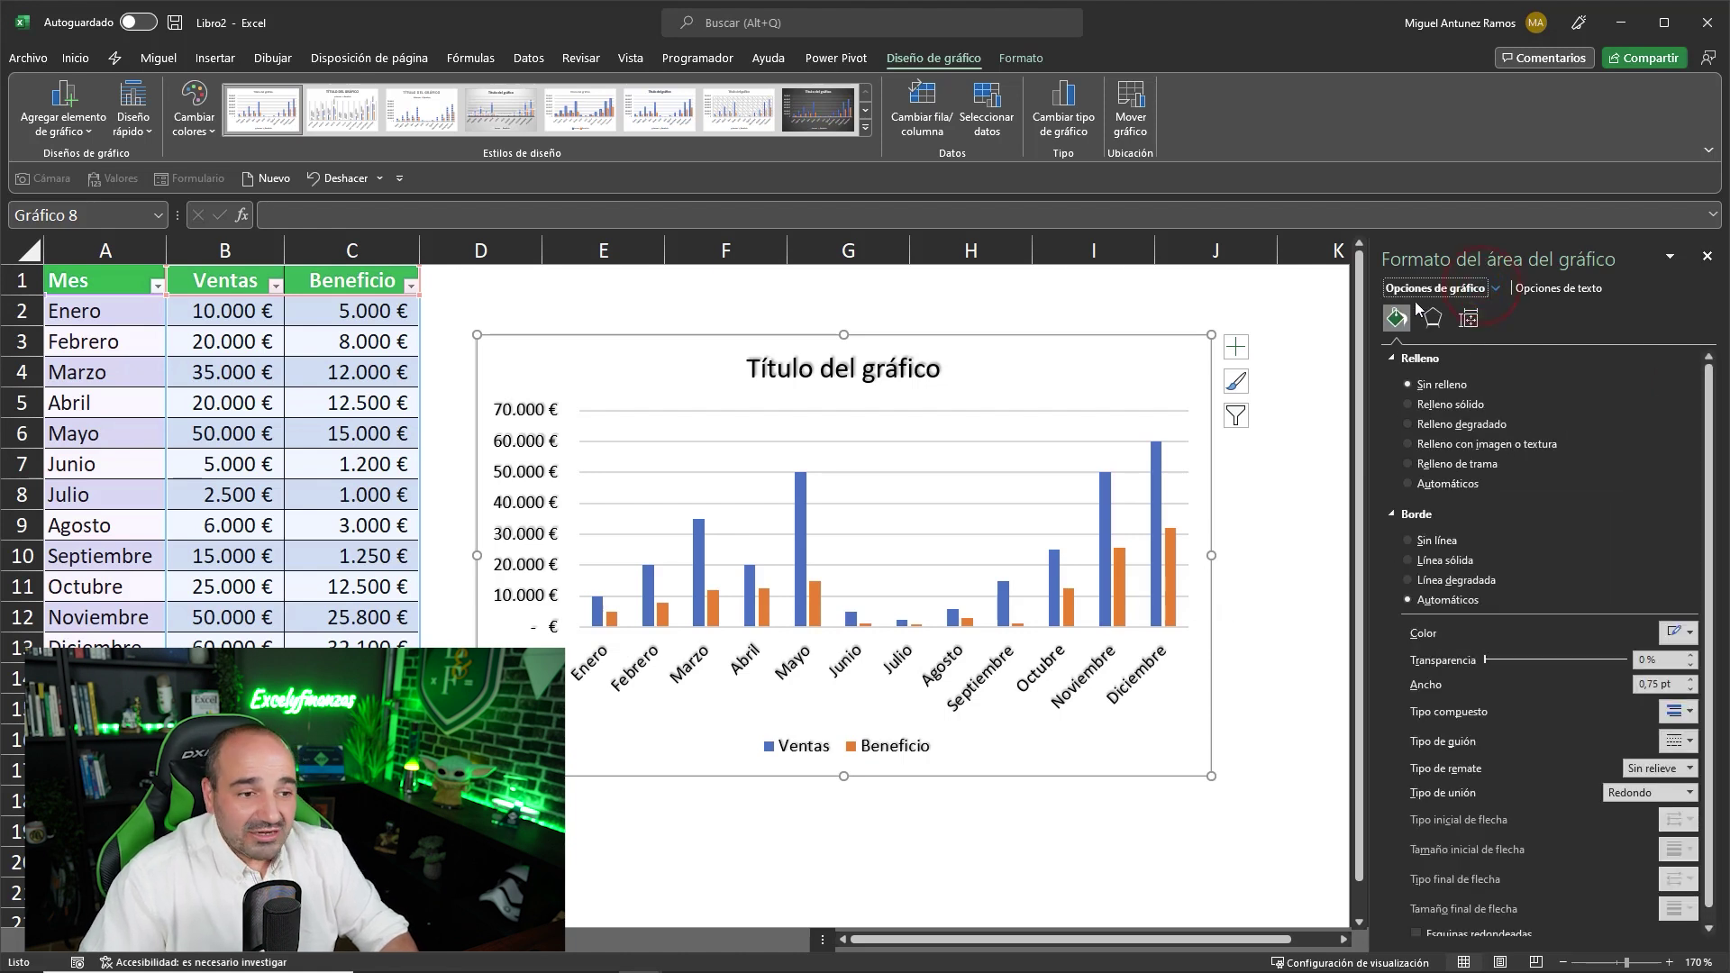